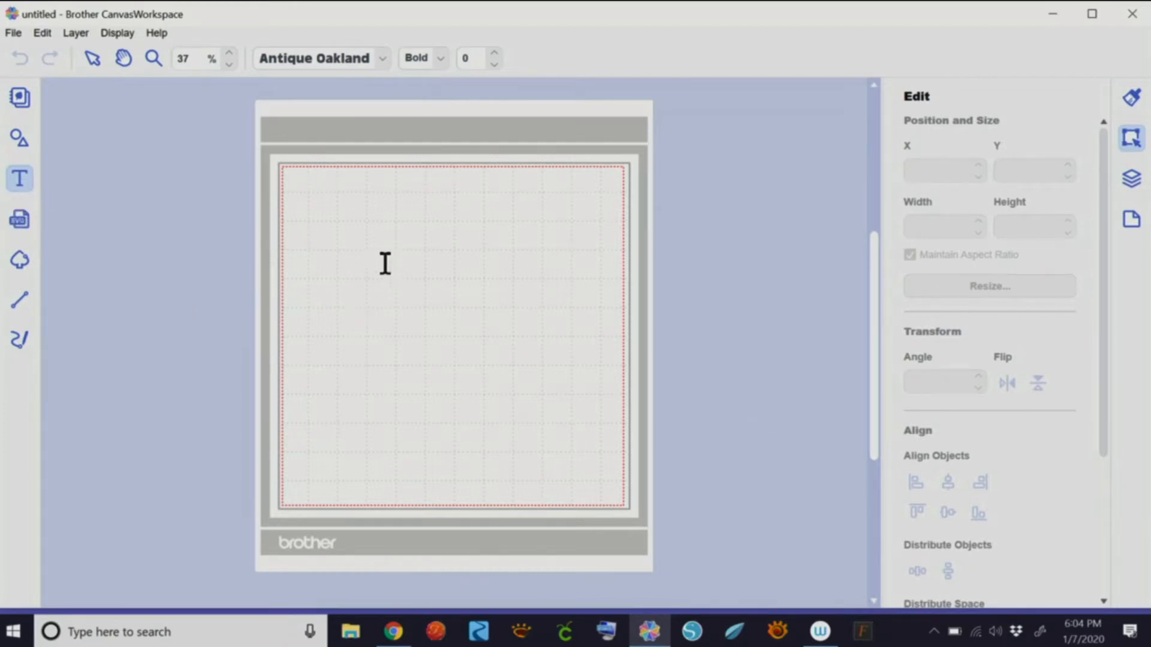
# - Show the Properties panel and switch to the Text tool, browsing the font list without changing it
pyautogui.click(352, 310)
pyautogui.press('Escape')
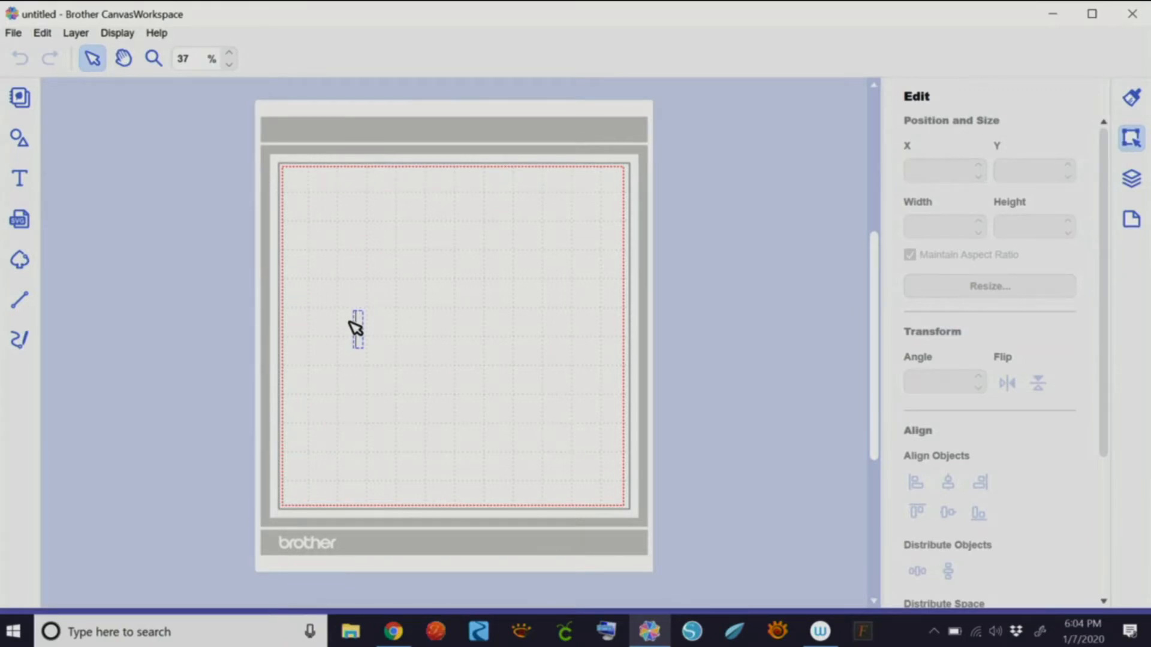
pyautogui.click(1131, 98)
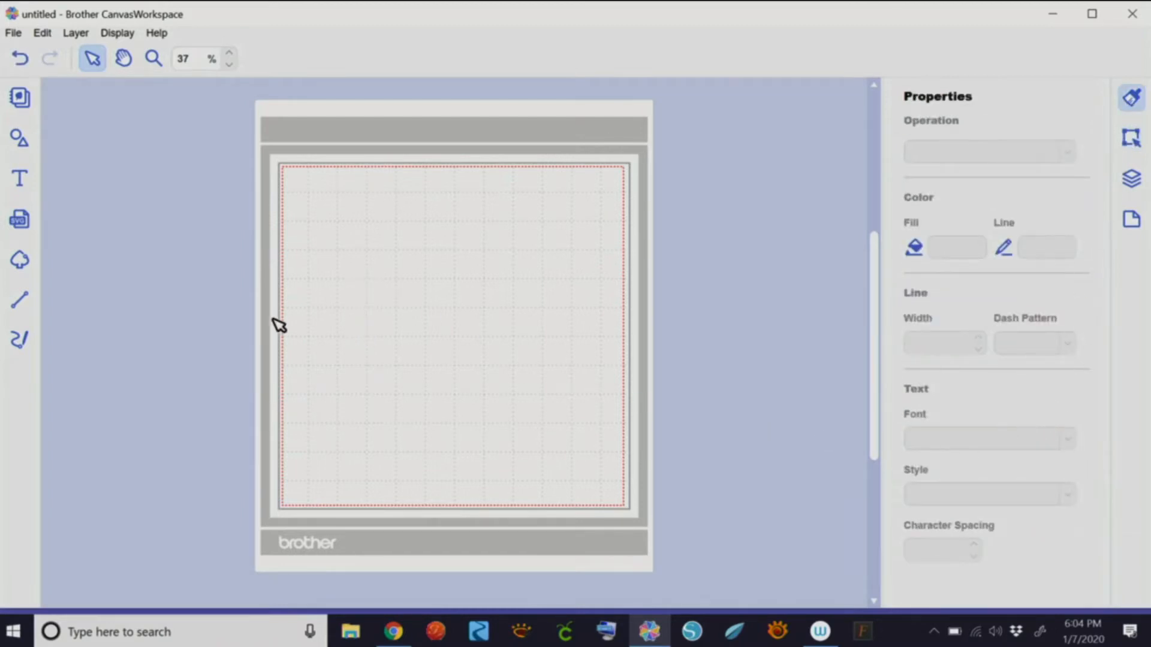
pyautogui.click(27, 180)
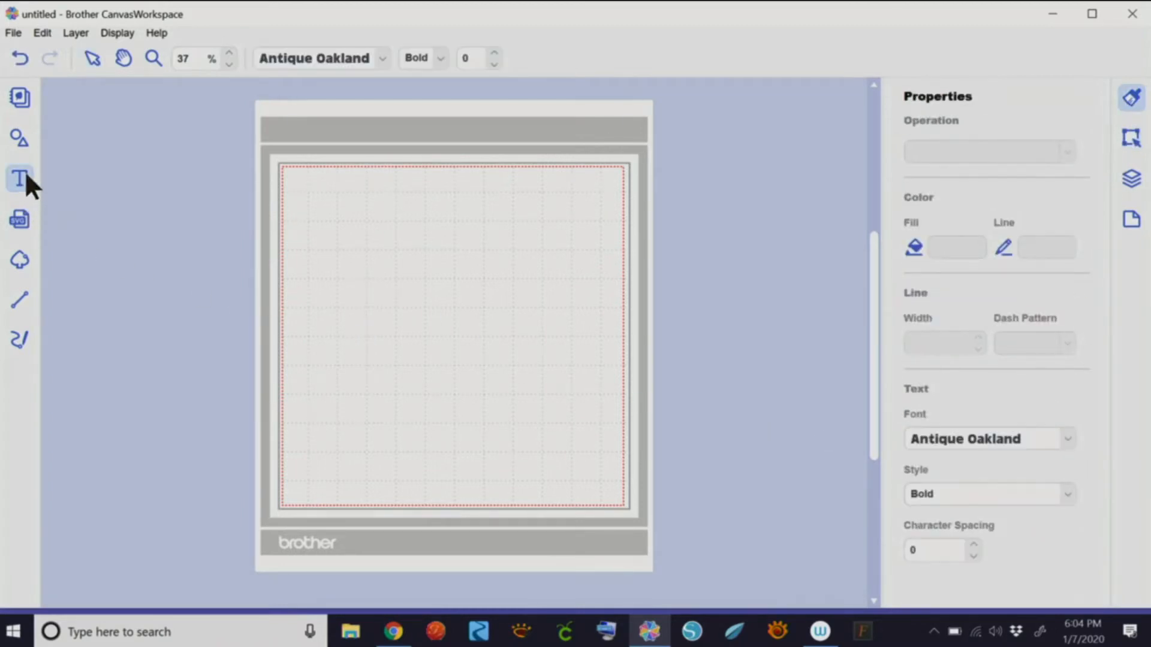
pyautogui.click(1066, 439)
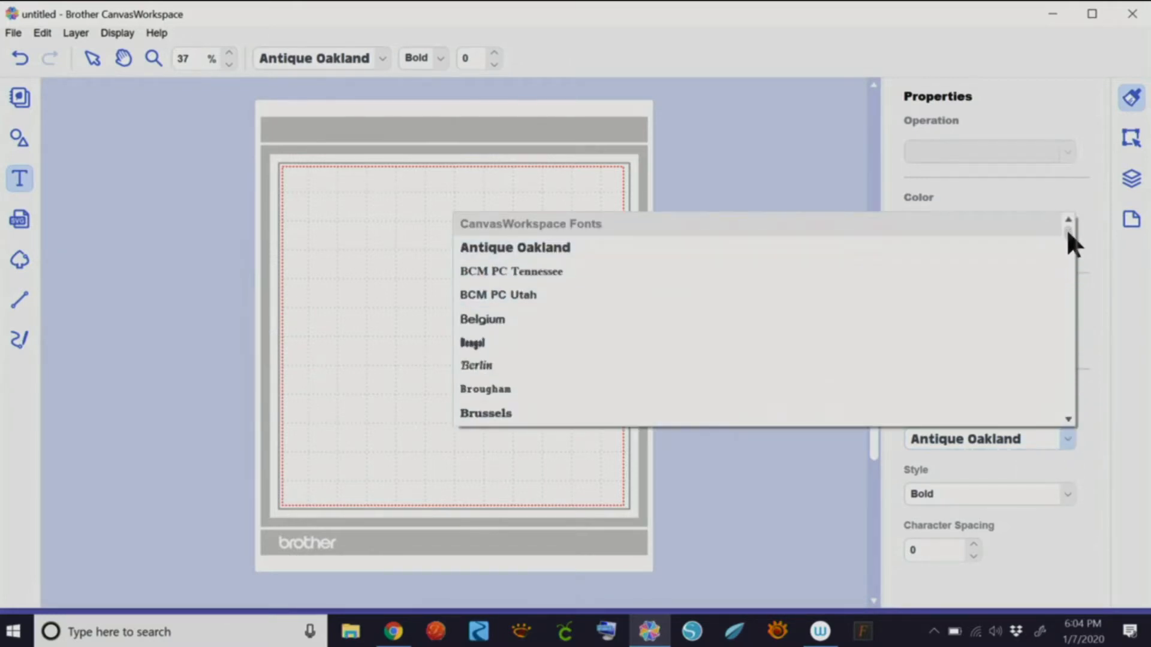
pyautogui.moveTo(1066, 229); pyautogui.dragTo(1064, 292)
pyautogui.click(775, 462)
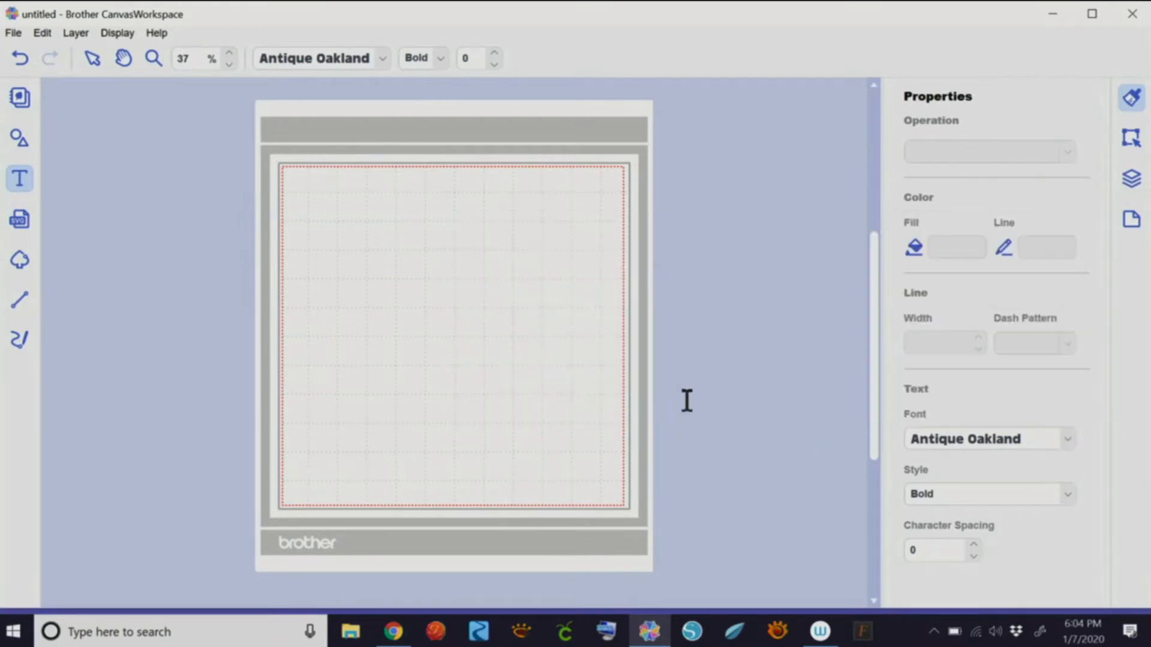
# - Try the Beach Doodles font with test text 'Soffie', then erase it
pyautogui.click(383, 58)
pyautogui.scroll(-1, 605, 153)
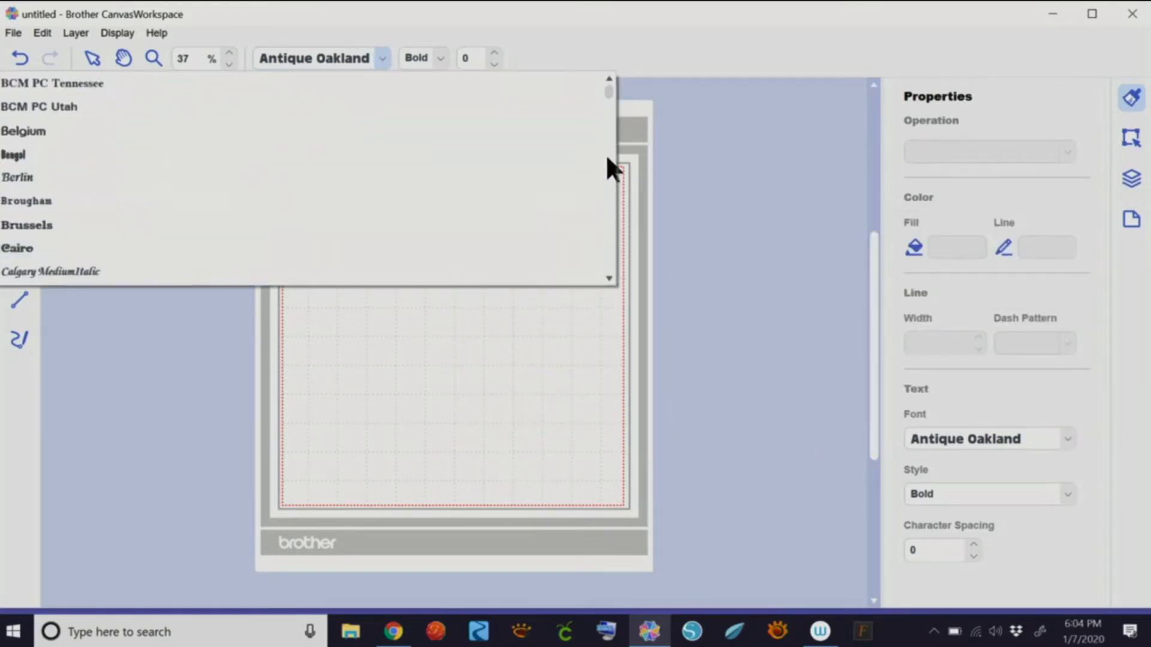
pyautogui.moveTo(607, 88); pyautogui.dragTo(606, 113)
pyautogui.scroll(1, 605, 113)
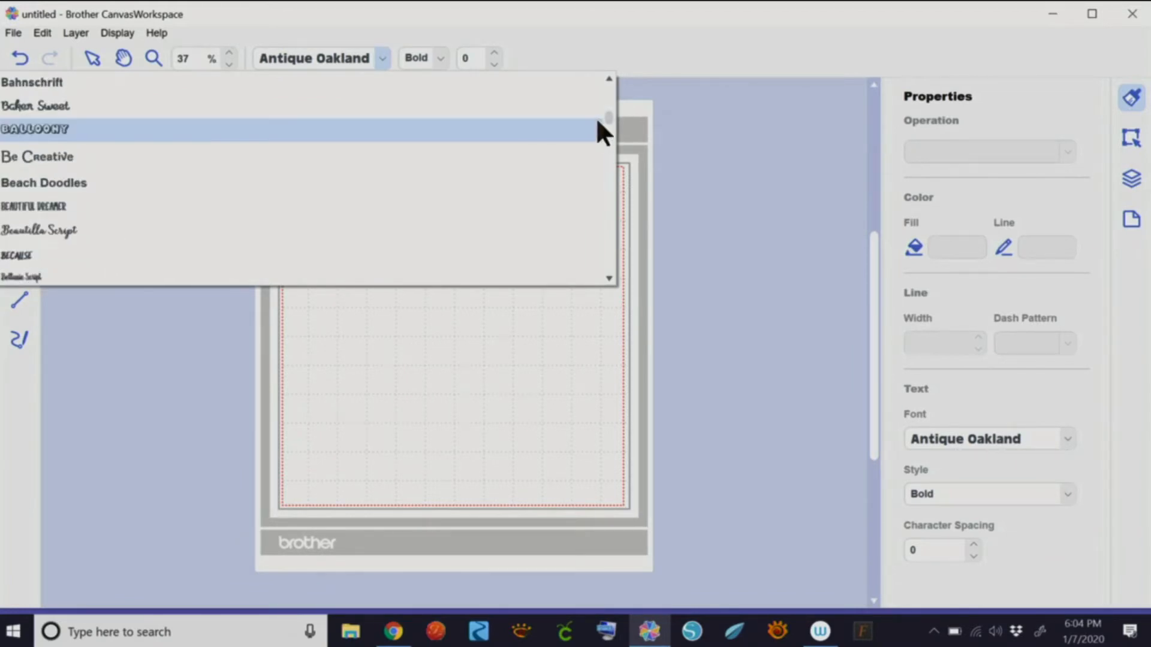
pyautogui.click(61, 183)
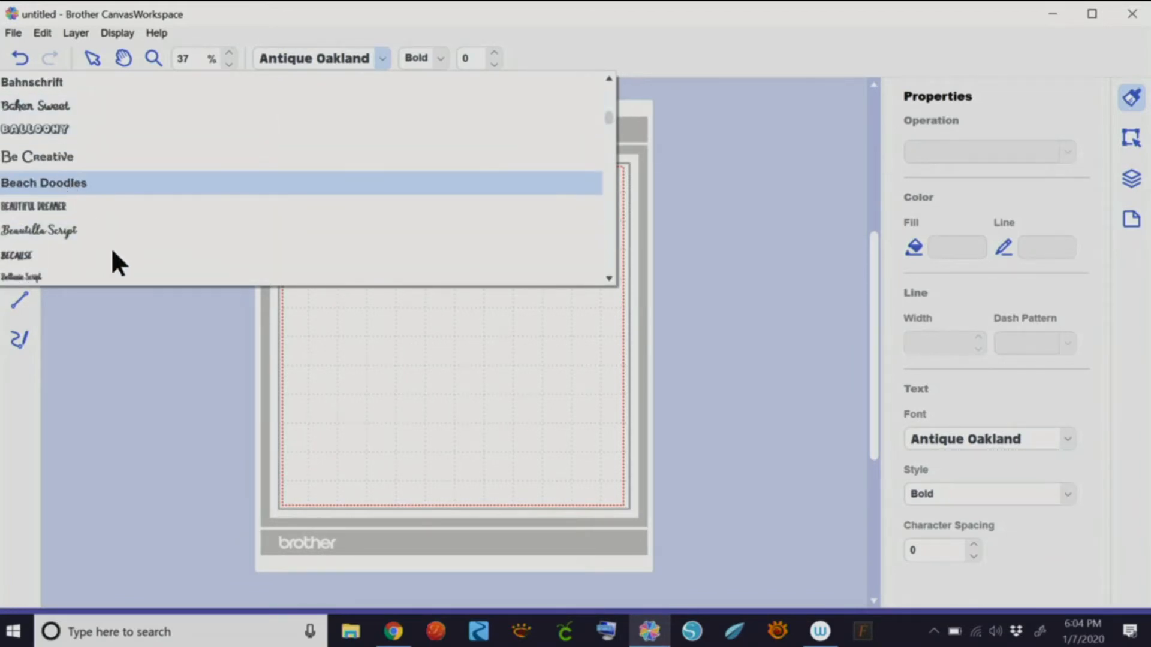
pyautogui.click(347, 314)
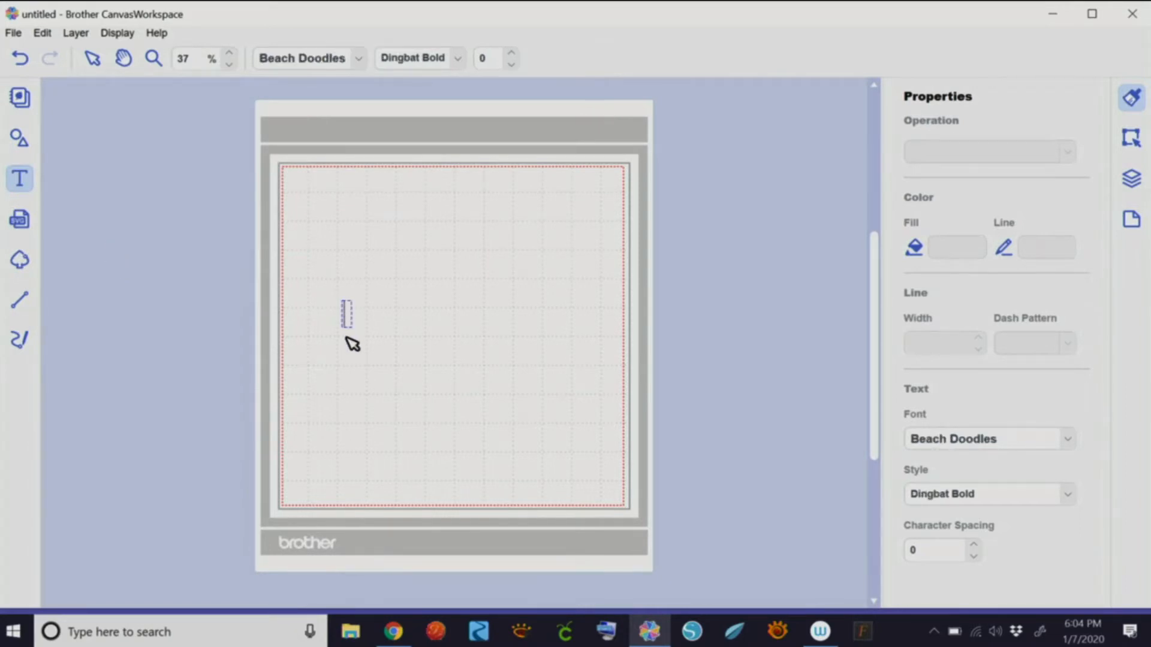
pyautogui.press('Escape')
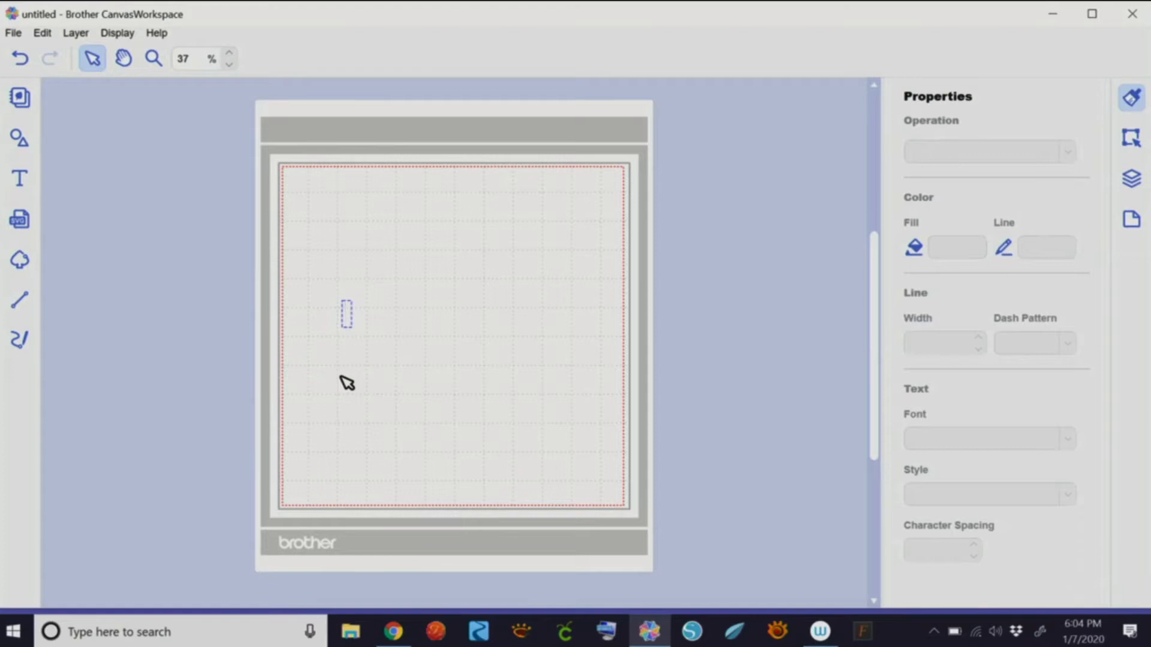
pyautogui.write('Soffie')
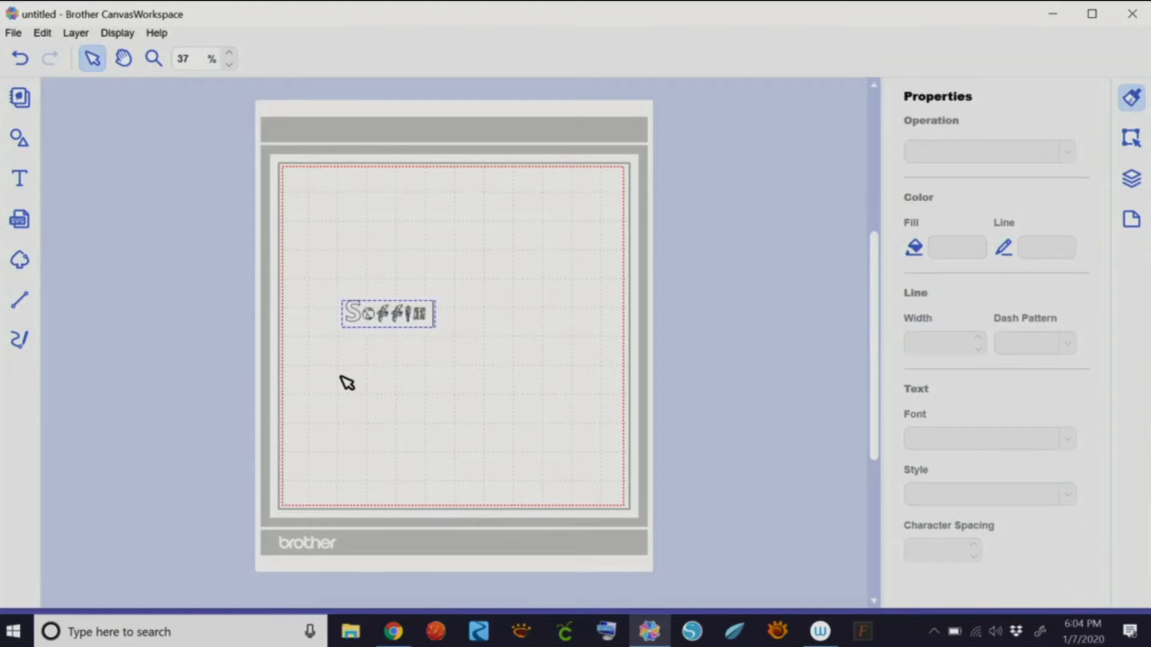
pyautogui.press('BackSpace')
pyautogui.press('BackSpace')
pyautogui.press('BackSpace')
pyautogui.press('BackSpace')
pyautogui.press('BackSpace')
pyautogui.press('BackSpace')
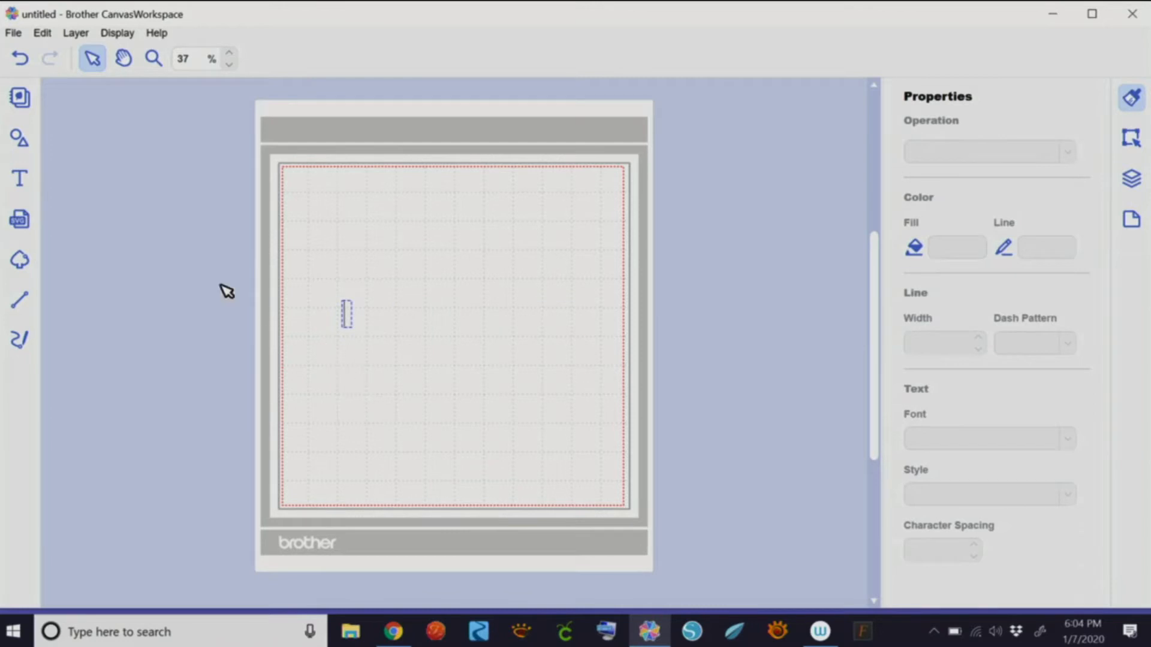
# - Choose Be Creative as the font for new text
pyautogui.click(26, 178)
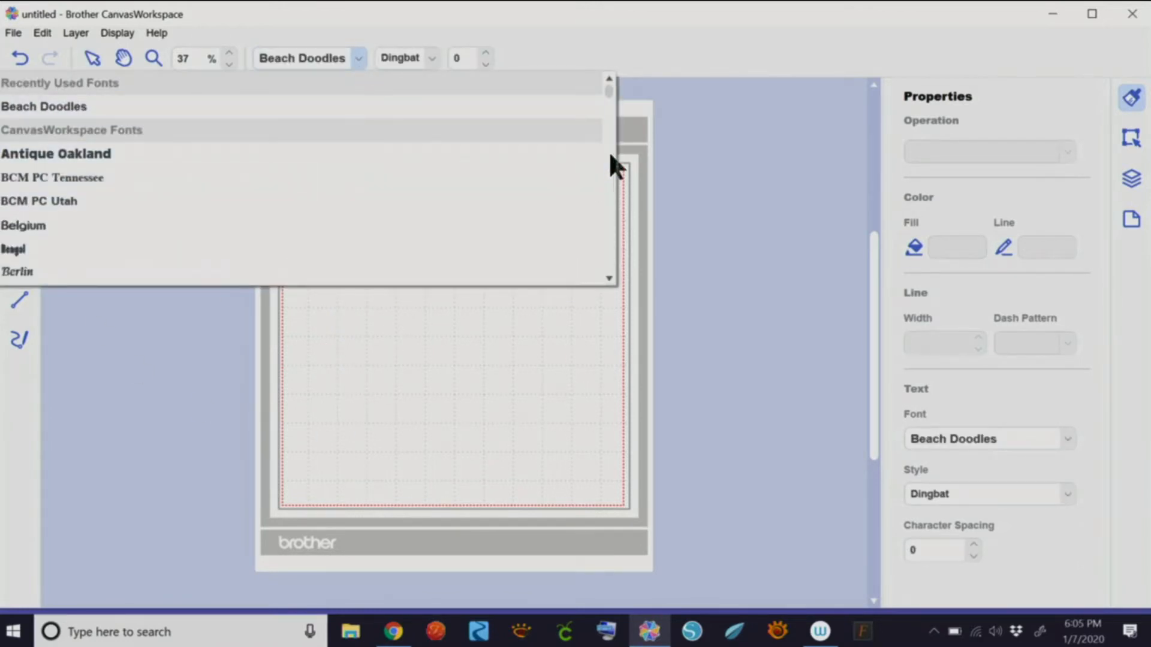
pyautogui.moveTo(606, 85); pyautogui.dragTo(607, 110)
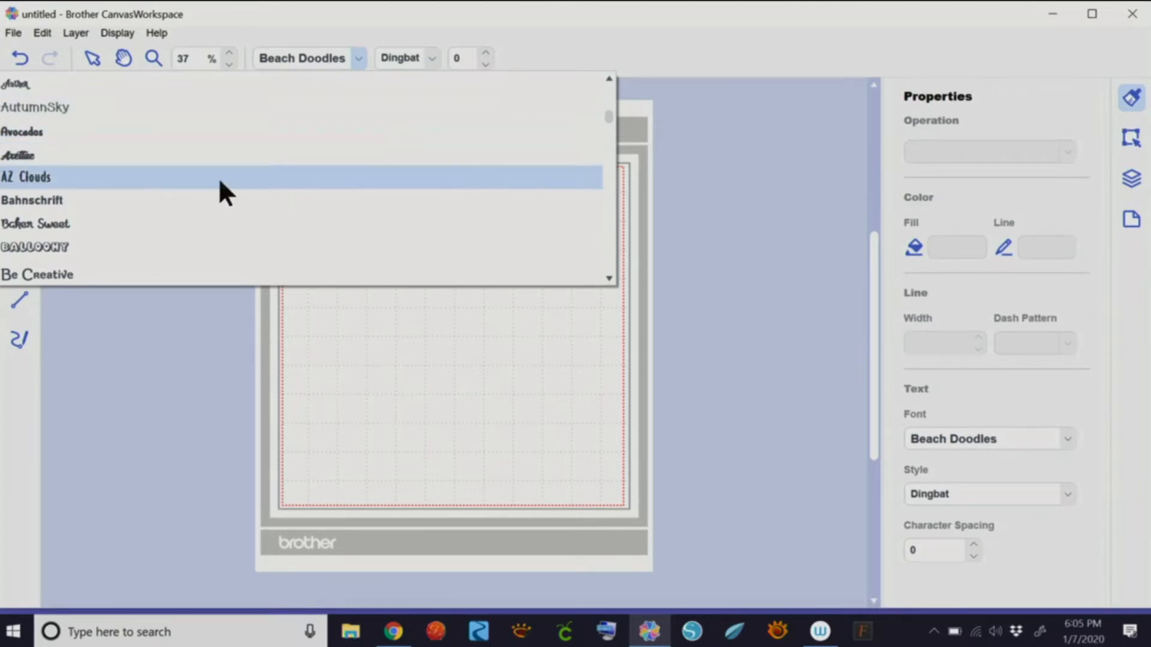
pyautogui.scroll(-1, 66, 269)
pyautogui.moveTo(607, 112); pyautogui.dragTo(609, 110)
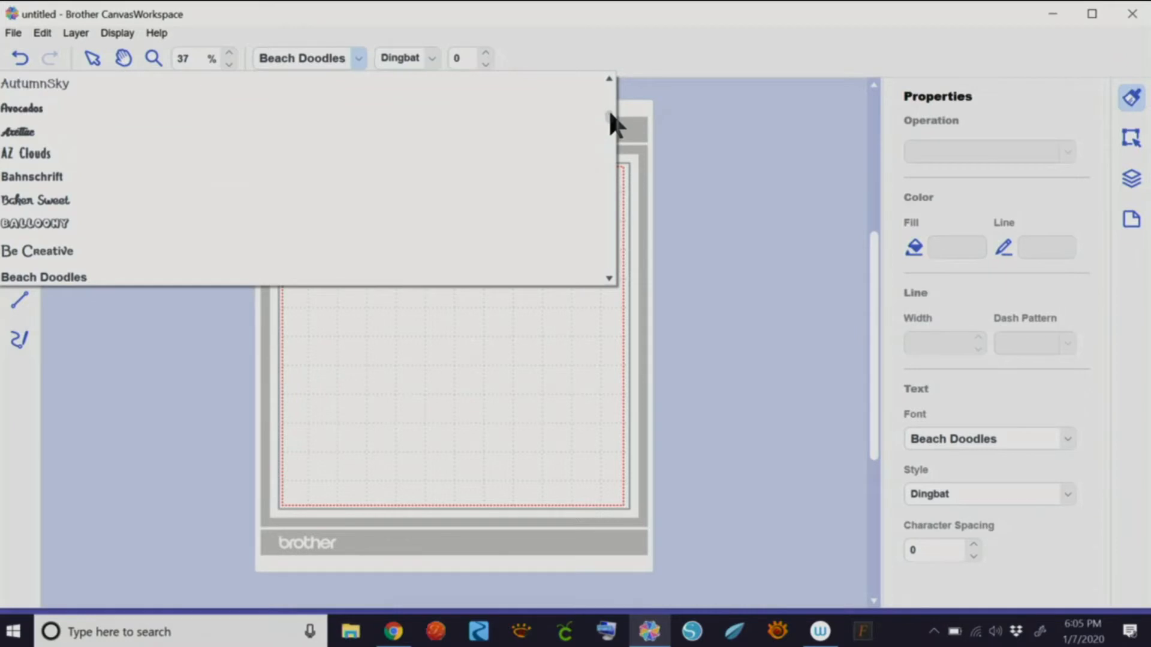
pyautogui.click(48, 250)
# - Type 'Summer Fun' on the mat, enlarge it, and move it toward the centre
pyautogui.click(348, 317)
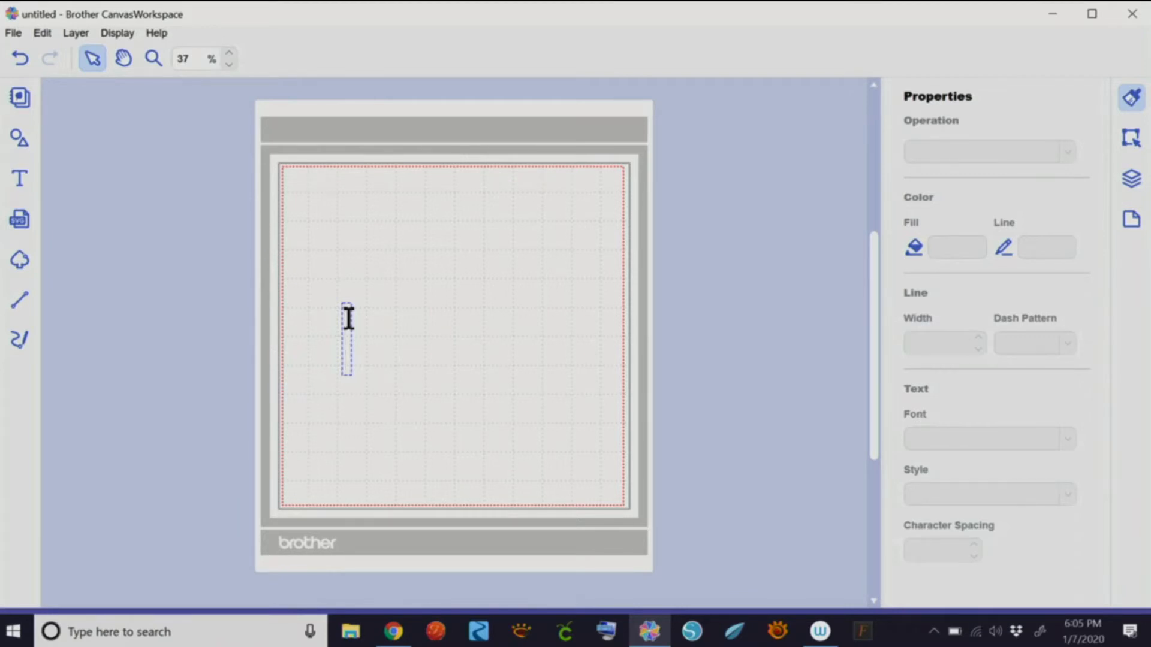
pyautogui.write('Summer Fun')
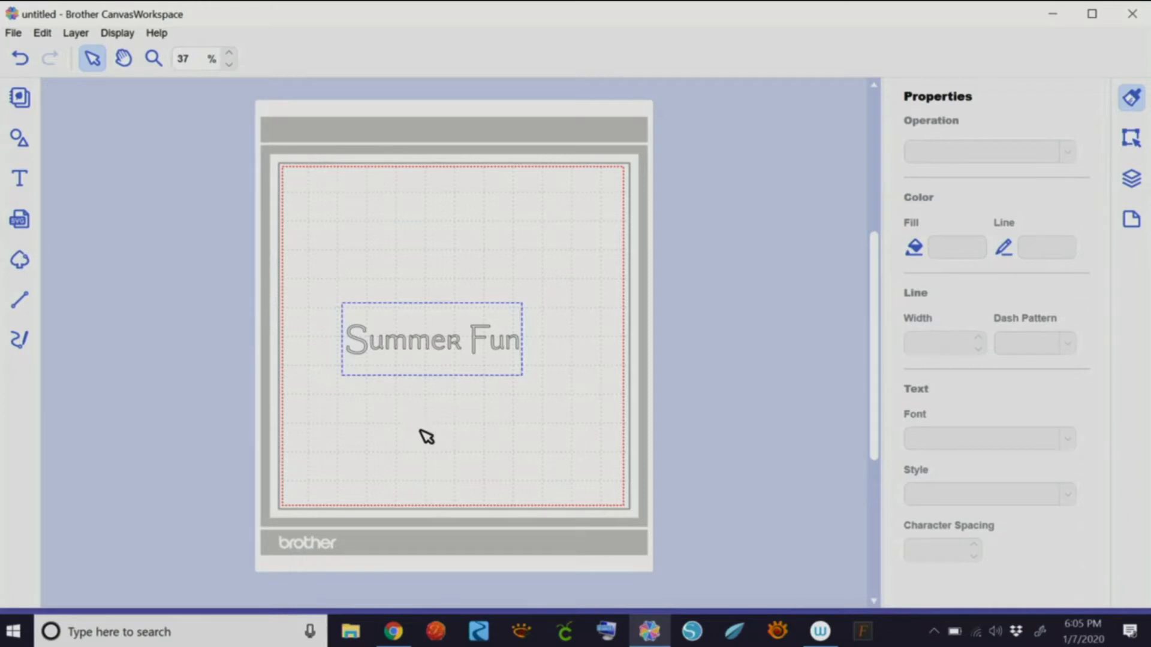
pyautogui.click(488, 374)
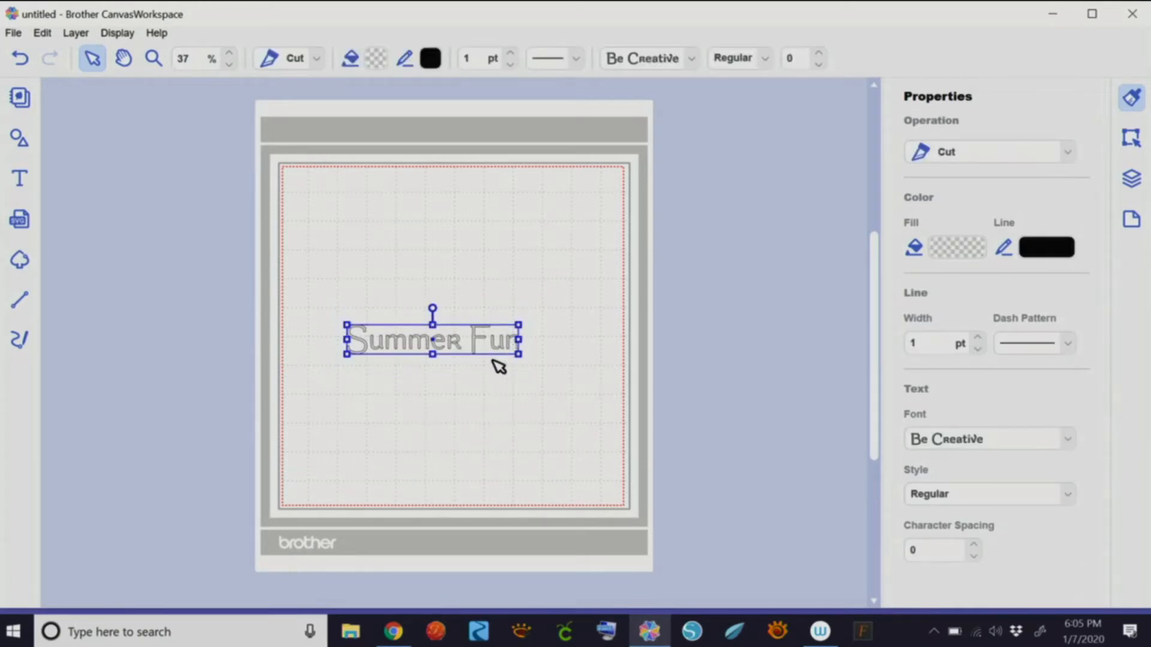
pyautogui.moveTo(524, 352); pyautogui.dragTo(619, 411)
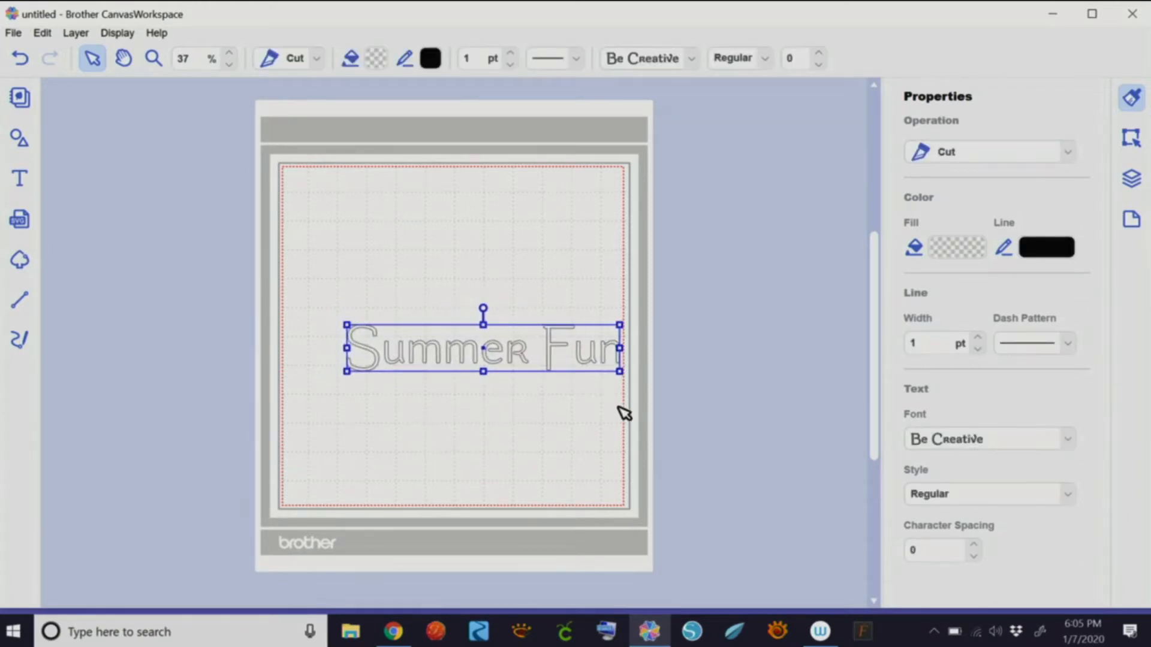
pyautogui.moveTo(550, 360); pyautogui.dragTo(519, 339)
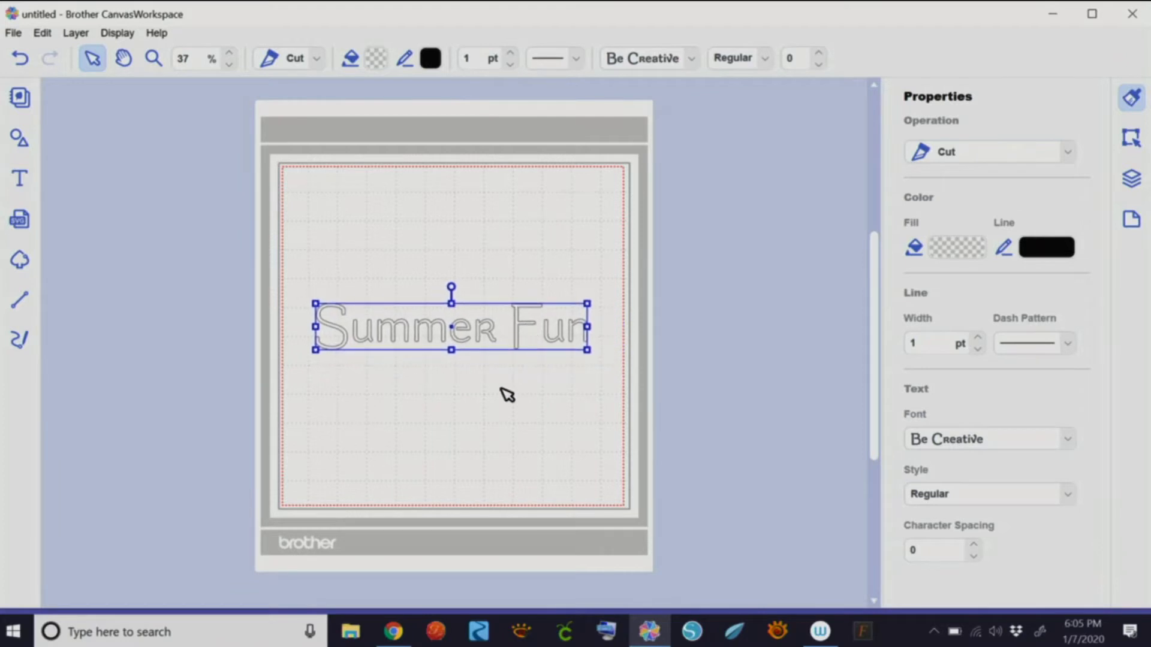
# - Fill the Summer Fun lettering with orange #F5AD33
pyautogui.click(939, 241)
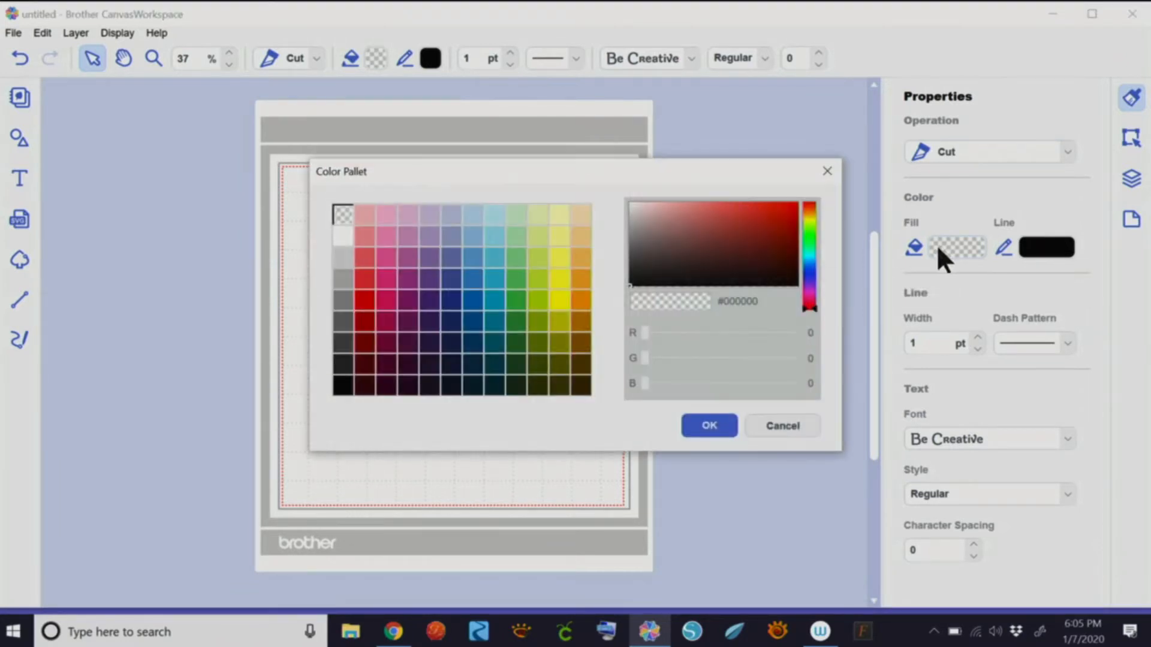
pyautogui.click(582, 279)
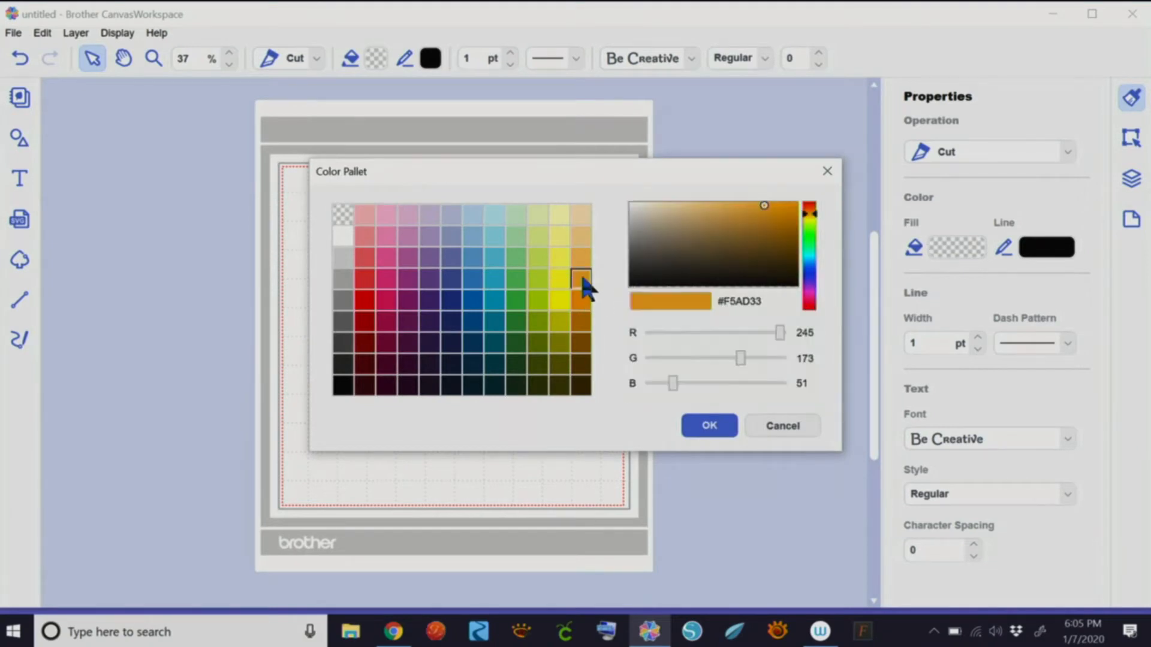
pyautogui.click(702, 427)
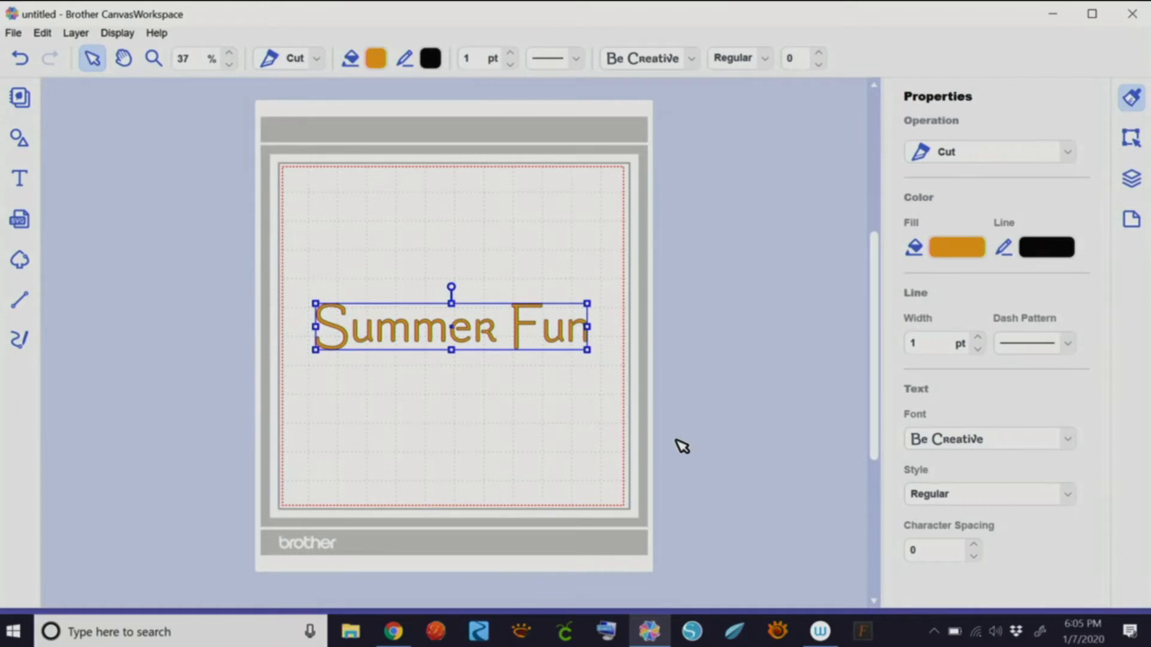
# - Zoom the view in to 70% for a closer look
pyautogui.click(229, 53)
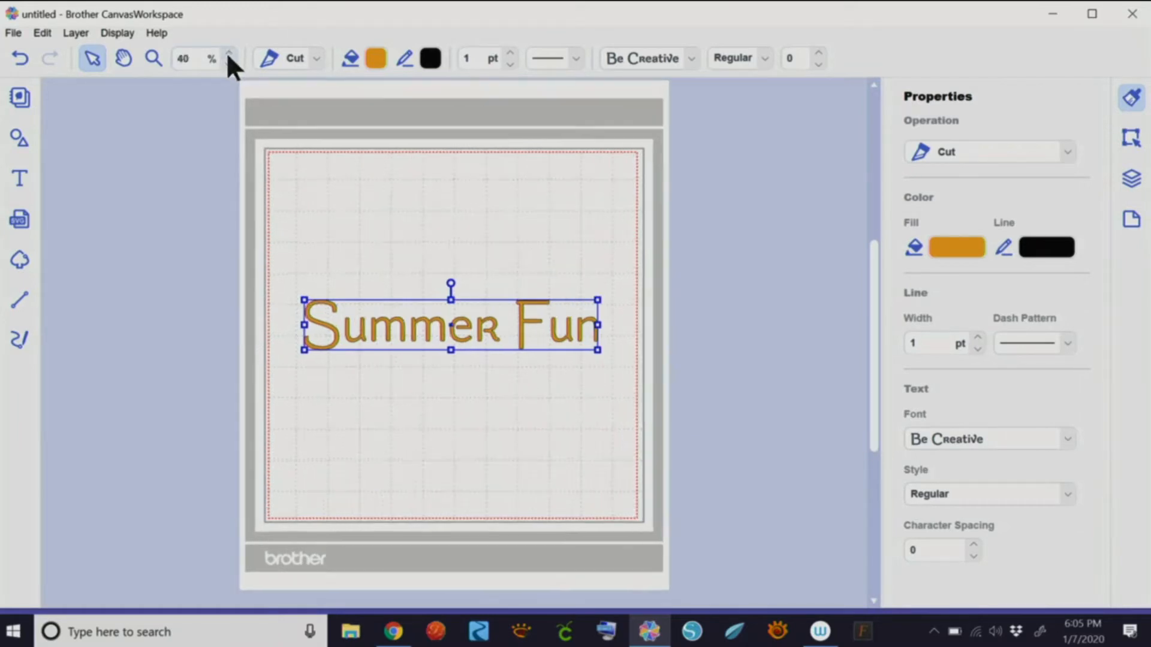
pyautogui.click(229, 52)
pyautogui.click(229, 53)
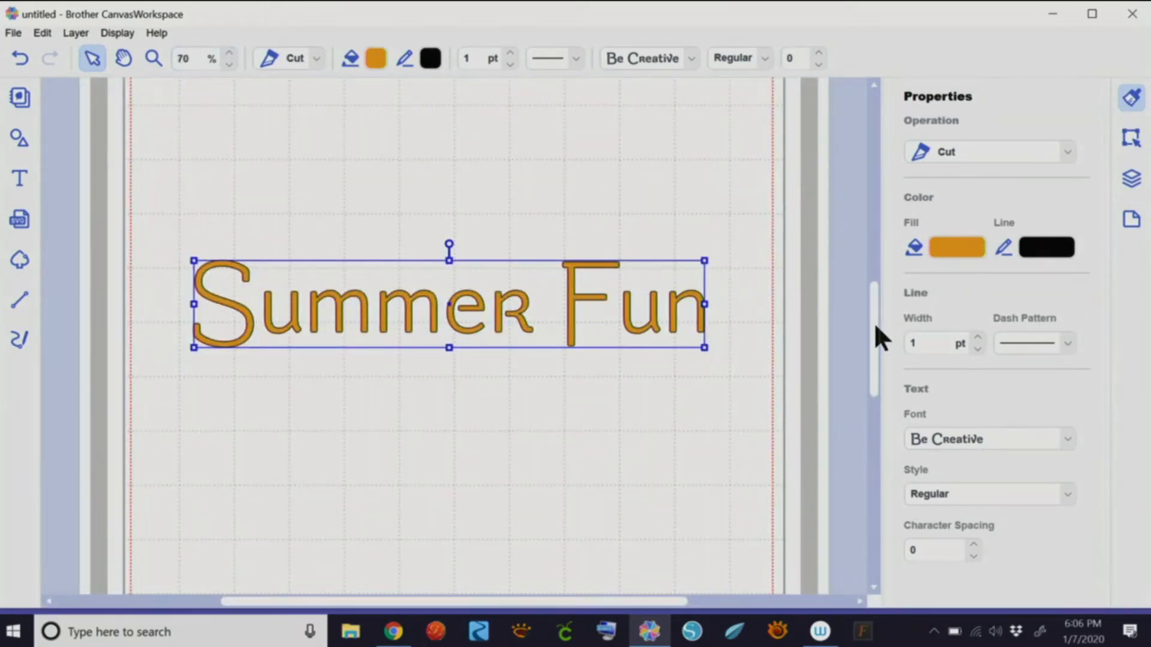
pyautogui.moveTo(874, 322); pyautogui.dragTo(874, 312)
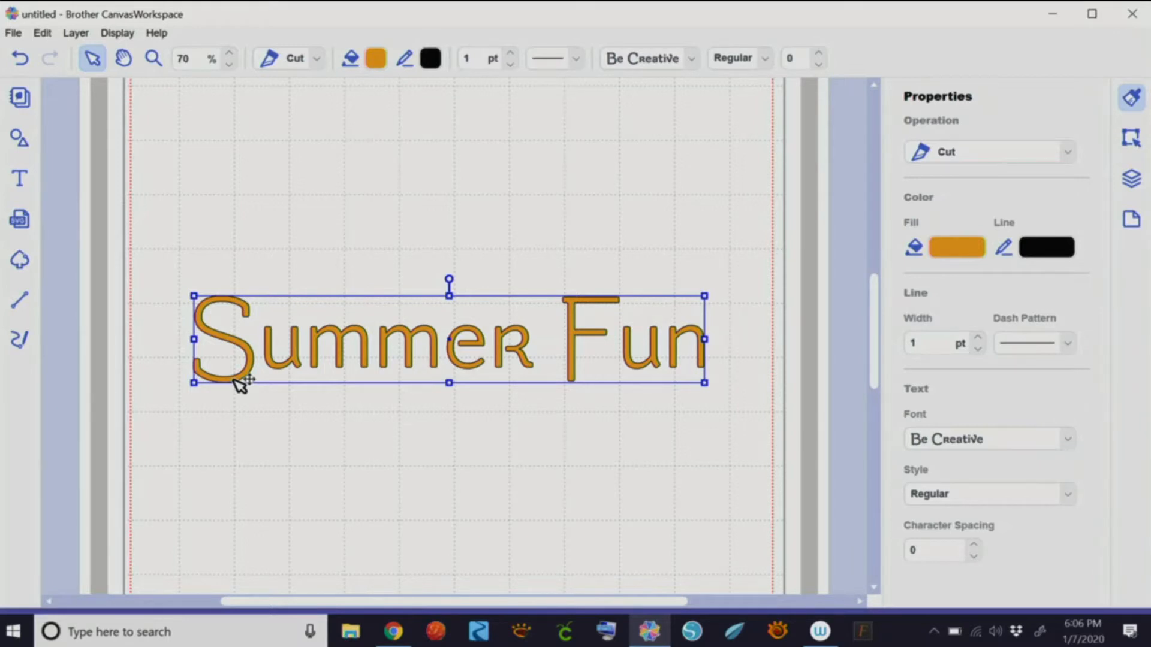
# - Make the Summer Fun outline transparent and nudge the text slightly higher
pyautogui.click(1046, 251)
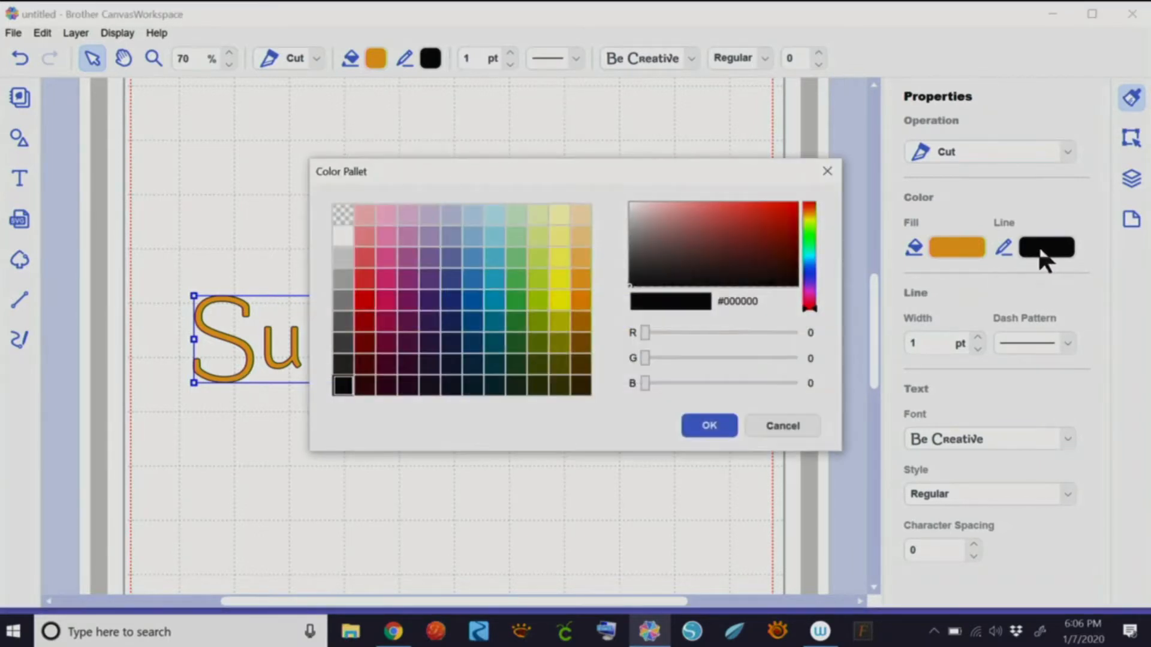
pyautogui.click(342, 212)
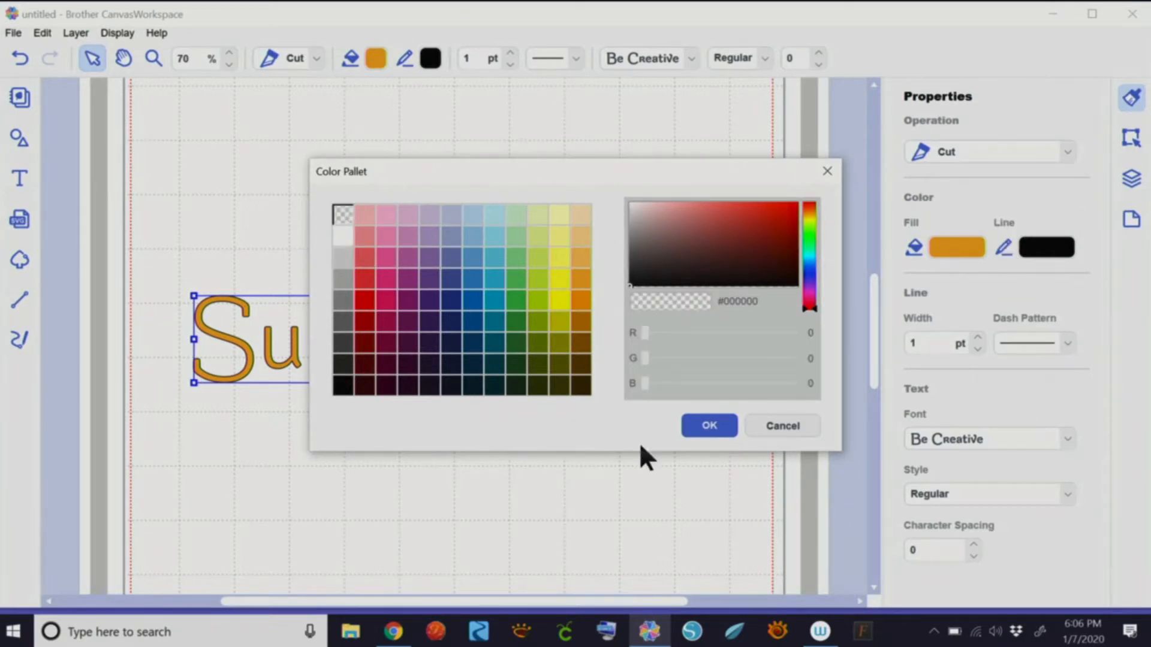
pyautogui.click(710, 427)
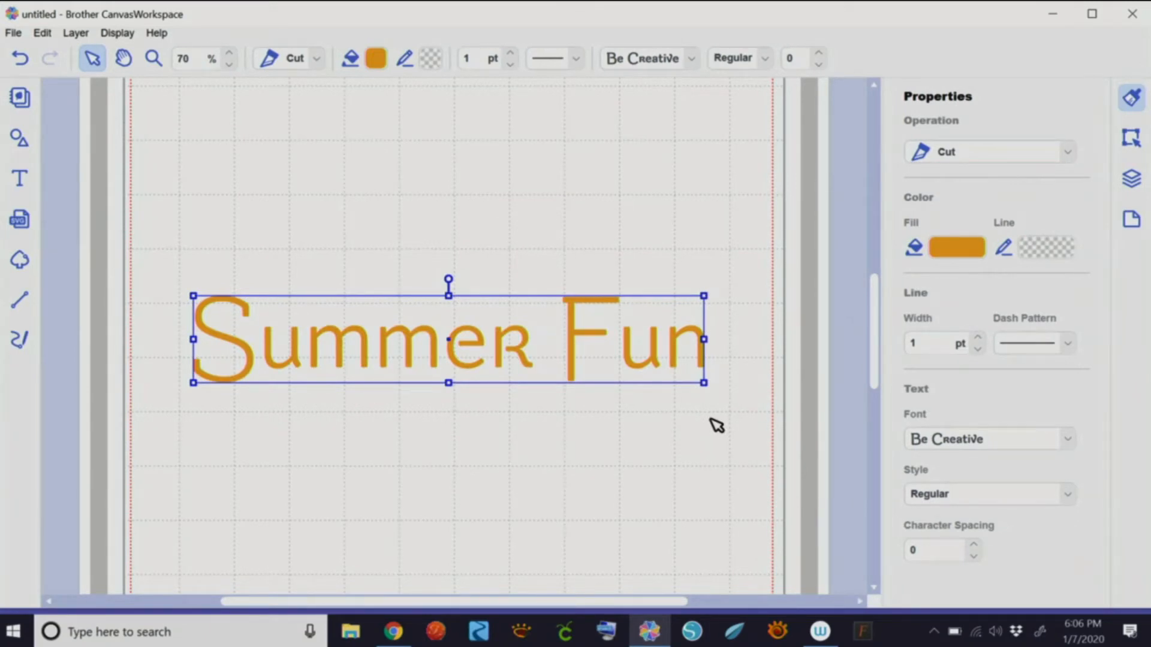
pyautogui.moveTo(473, 347); pyautogui.dragTo(488, 317)
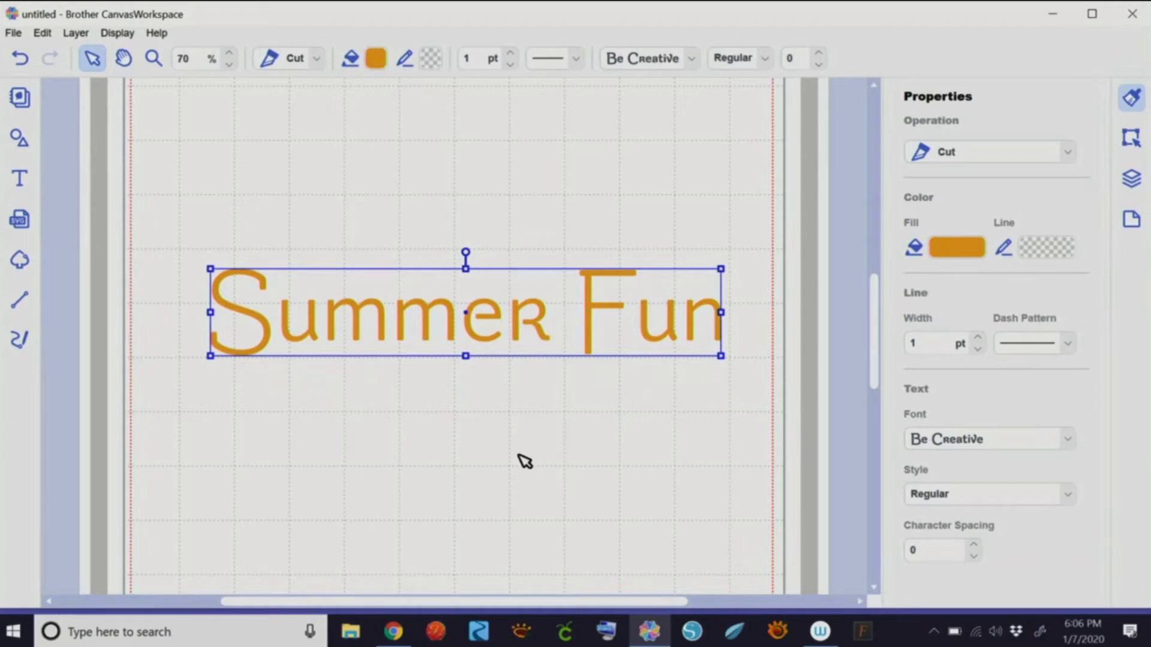
# - Show the Edit panel with position, size and transform settings
pyautogui.click(1132, 139)
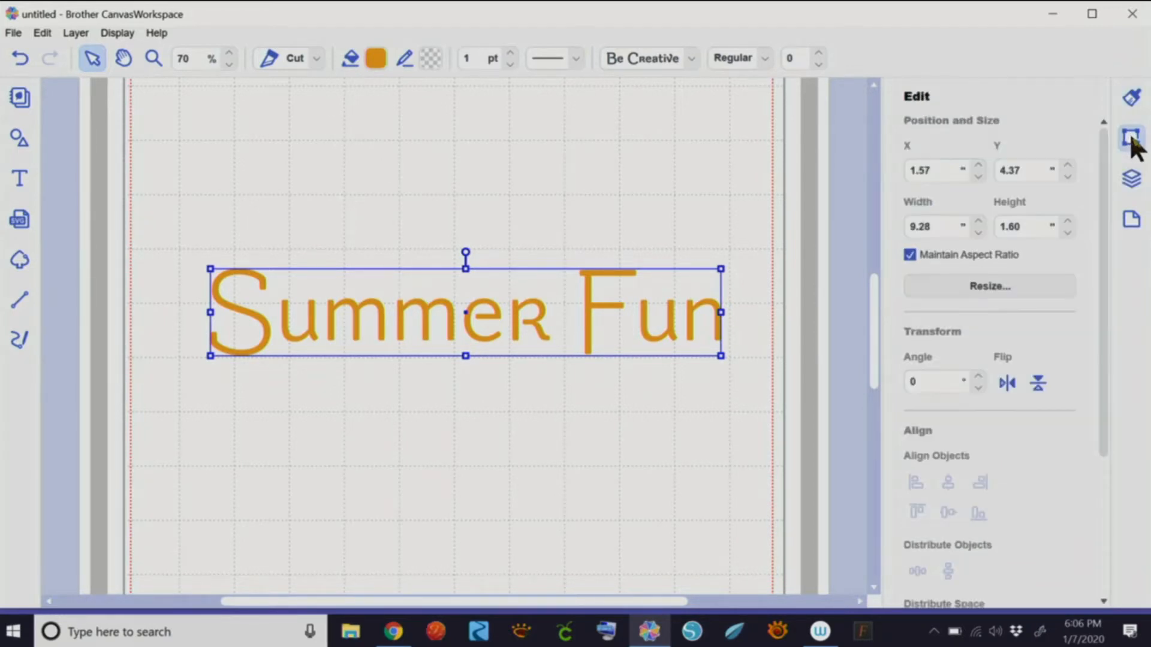
pyautogui.click(42, 32)
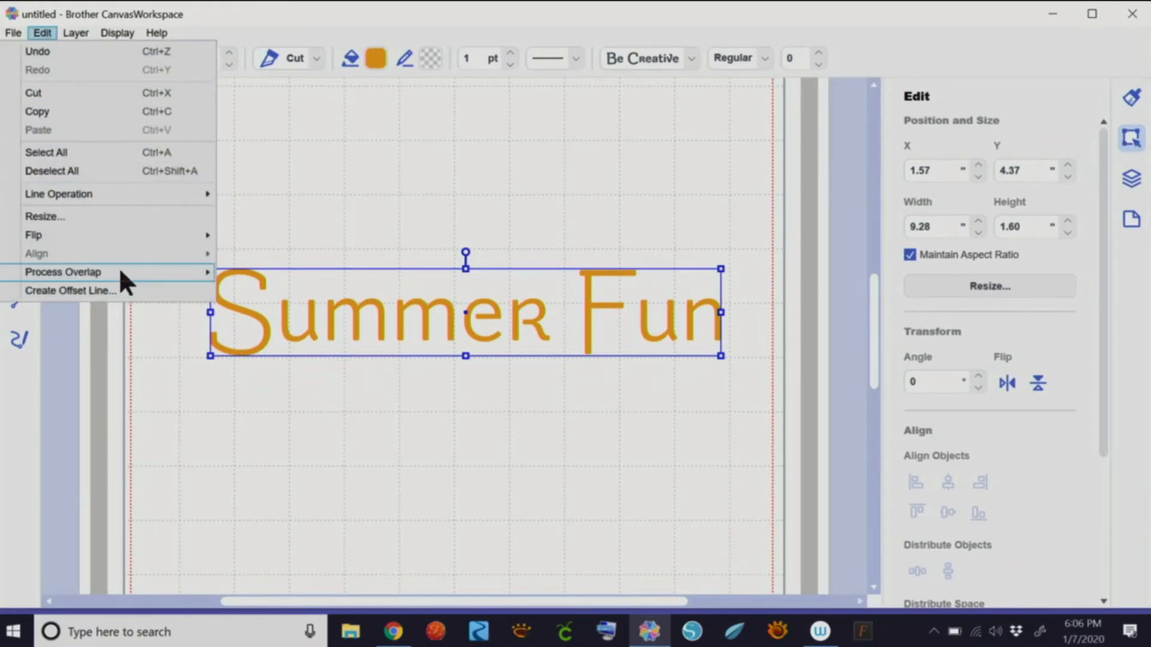
pyautogui.moveTo(118, 269)
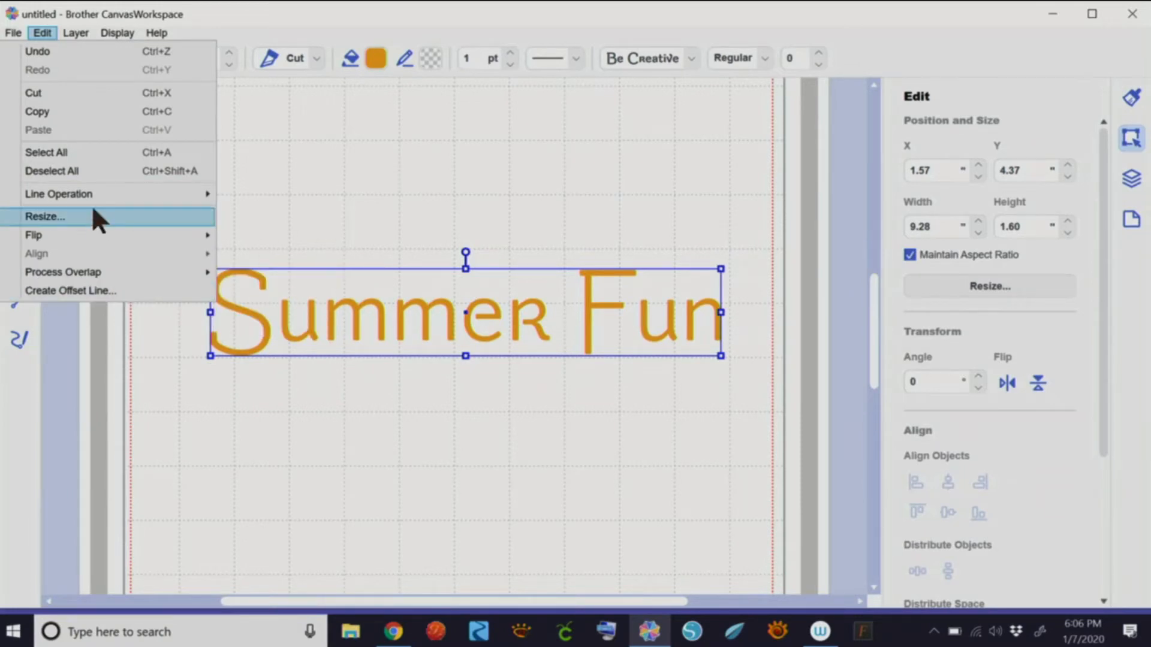
pyautogui.click(1130, 141)
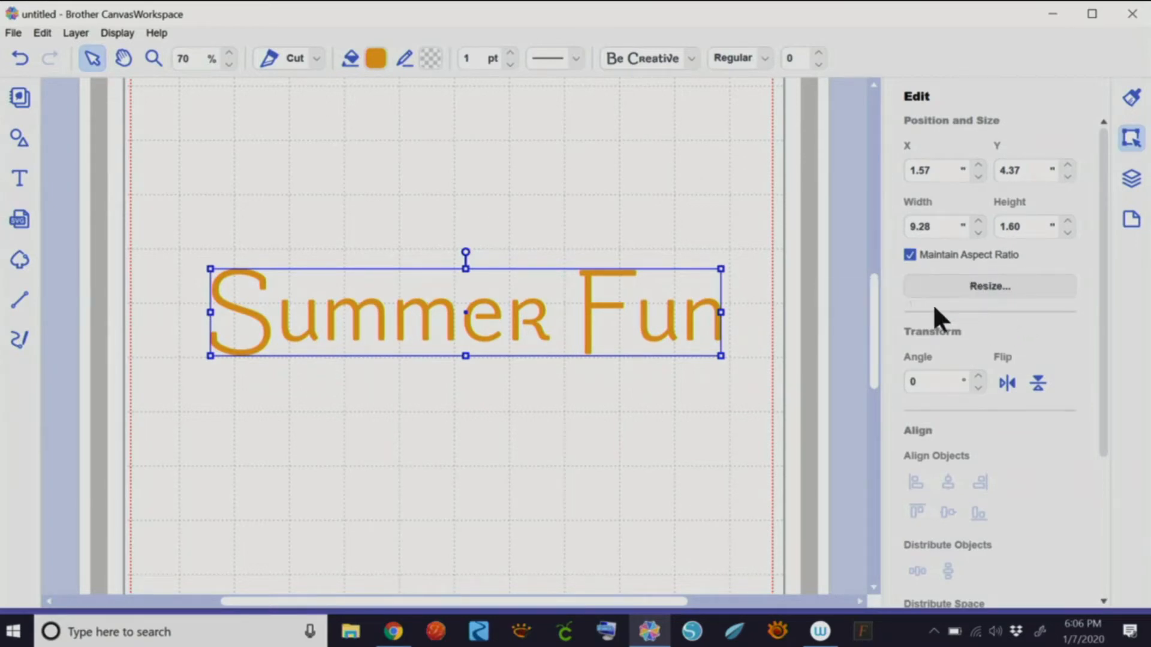
# - Uncheck Maintain Aspect Ratio and stretch Summer Fun taller and narrower
pyautogui.moveTo(721, 356); pyautogui.dragTo(679, 349)
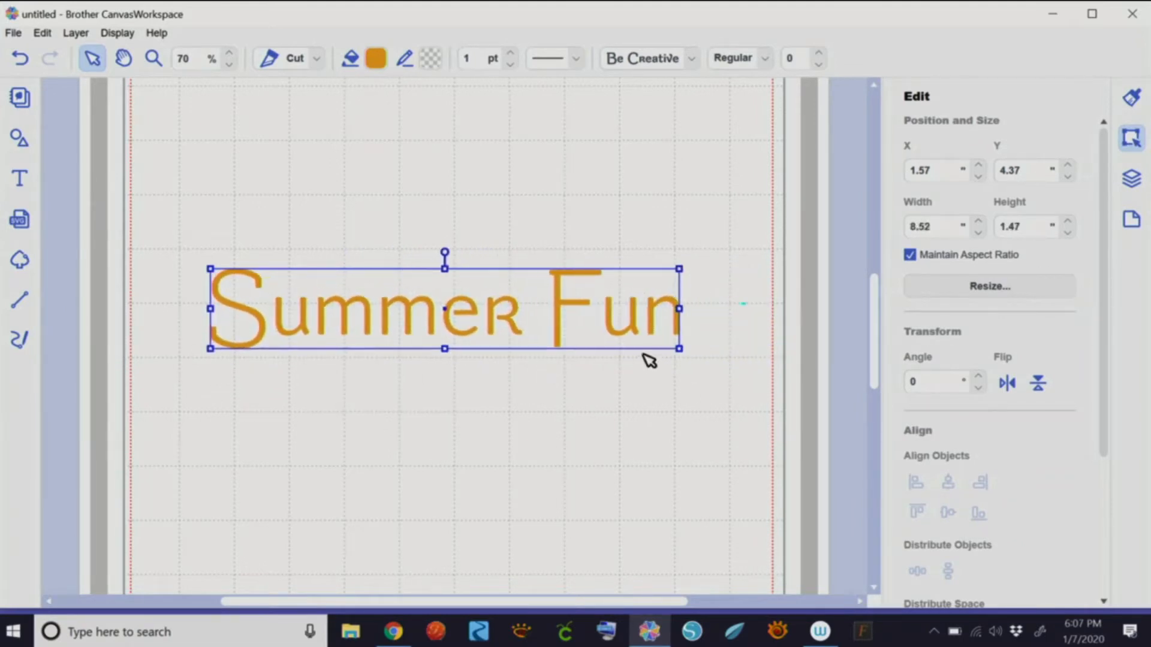
pyautogui.click(910, 254)
pyautogui.moveTo(444, 352); pyautogui.dragTo(442, 406)
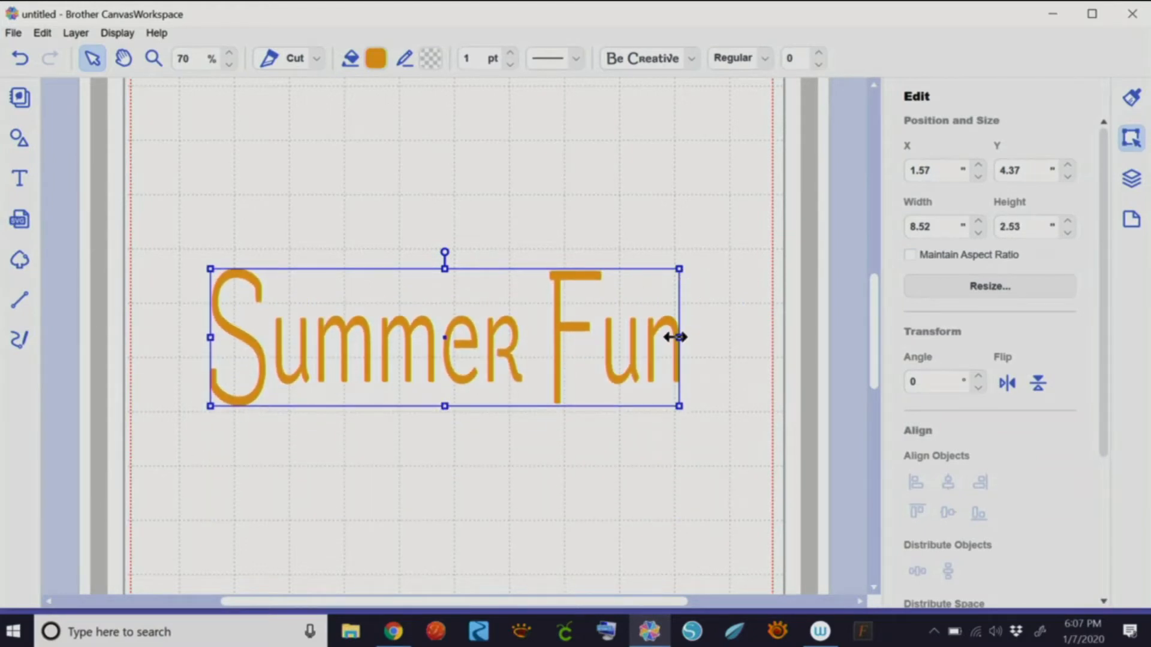
pyautogui.moveTo(677, 337)
pyautogui.mouseDown()
pyautogui.moveTo(801, 336)
pyautogui.moveTo(681, 342)
pyautogui.mouseUp()
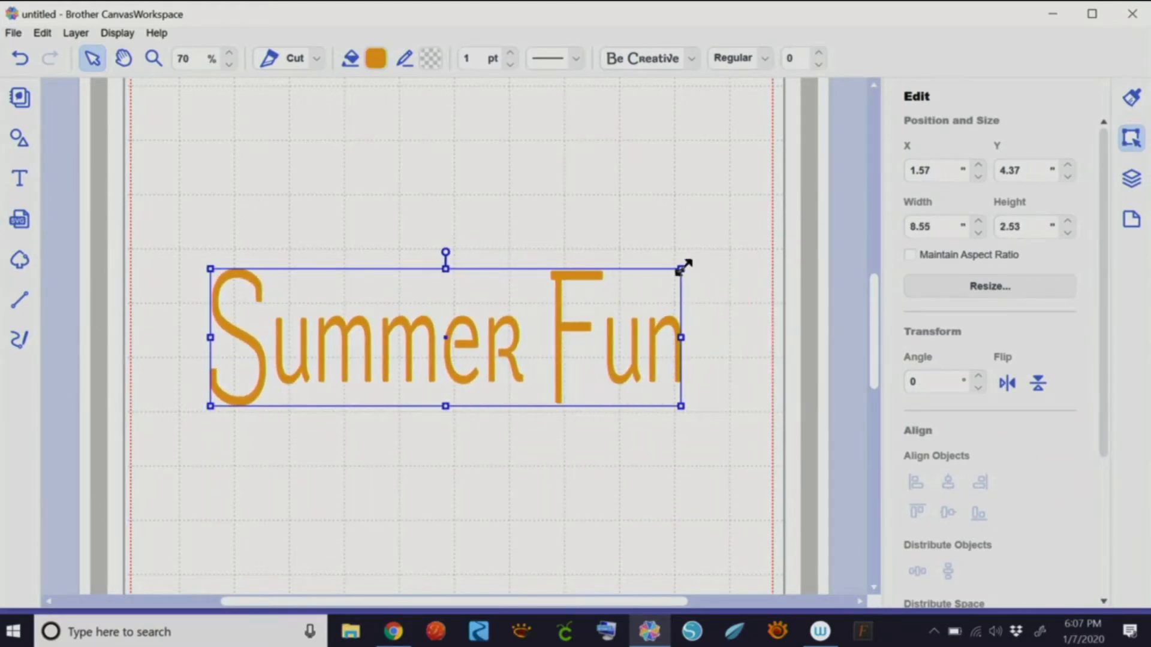
pyautogui.moveTo(684, 266); pyautogui.dragTo(650, 298)
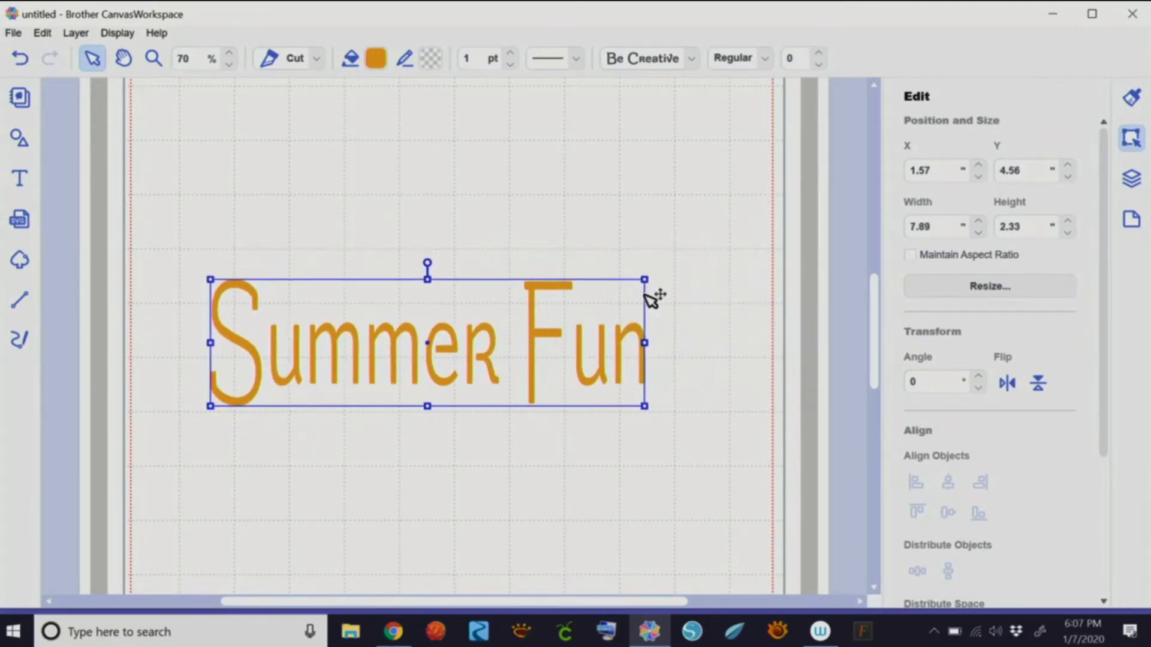
# - Resize Summer Fun by scale to 75% width, giving 5.92 by 1.75 inches
pyautogui.click(983, 283)
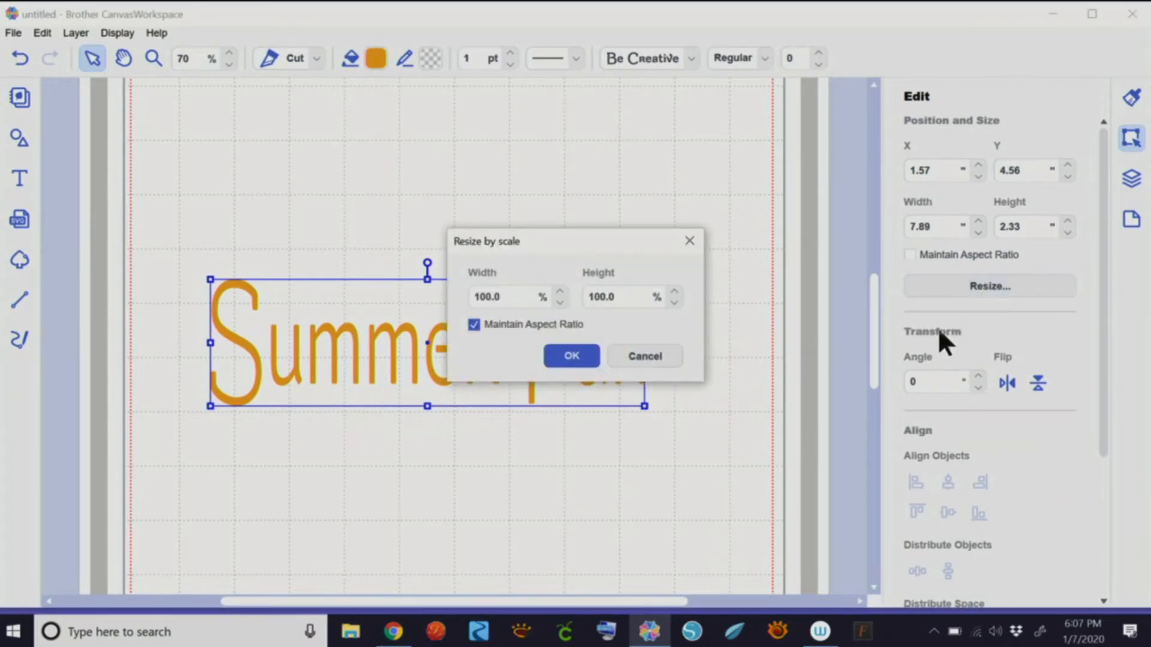
pyautogui.doubleClick(488, 296)
pyautogui.write('75')
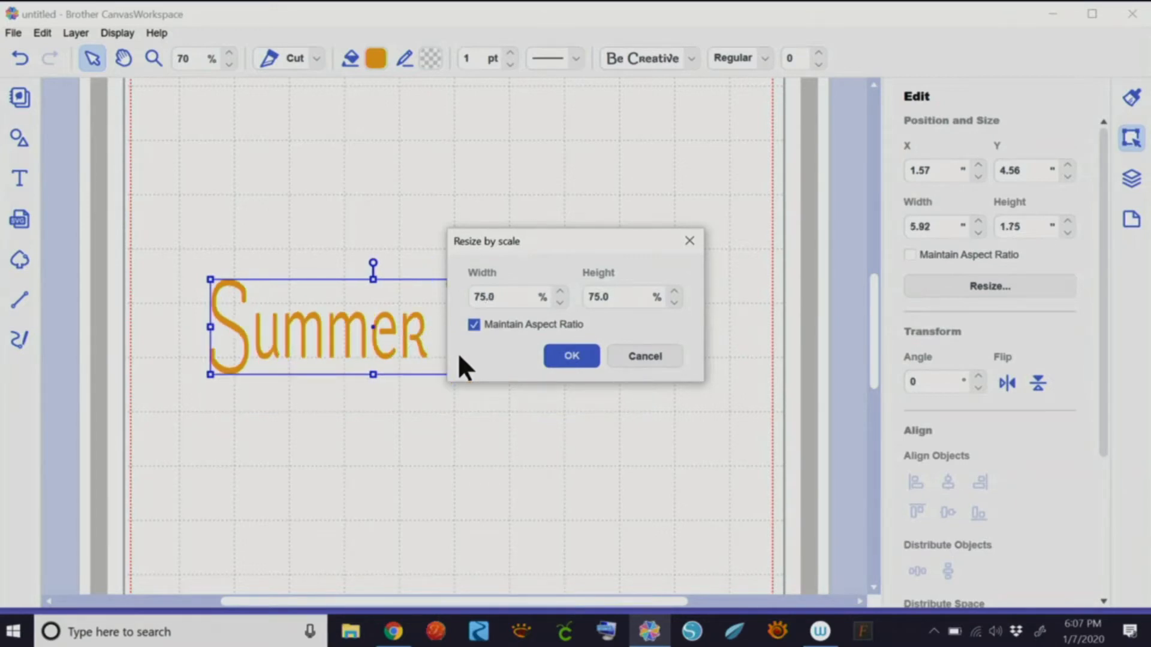
pyautogui.click(571, 359)
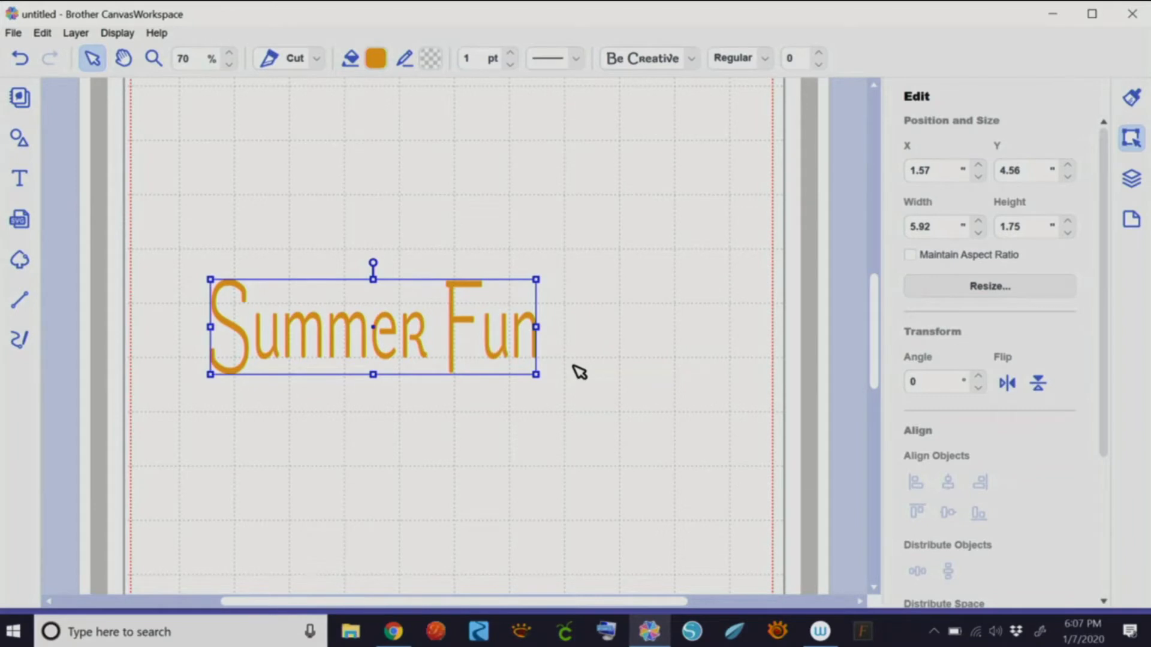
pyautogui.moveTo(373, 258)
pyautogui.mouseDown()
pyautogui.moveTo(449, 285)
pyautogui.moveTo(465, 331)
pyautogui.moveTo(367, 247)
pyautogui.moveTo(385, 239)
pyautogui.moveTo(375, 235)
pyautogui.mouseUp()
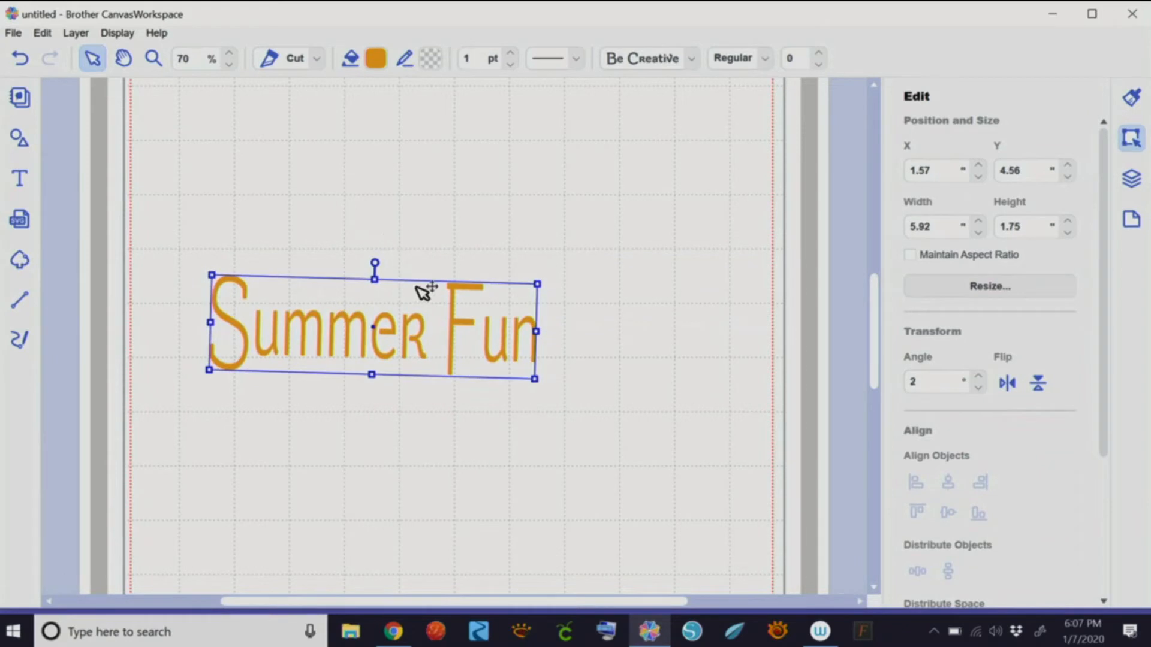
pyautogui.click(20, 58)
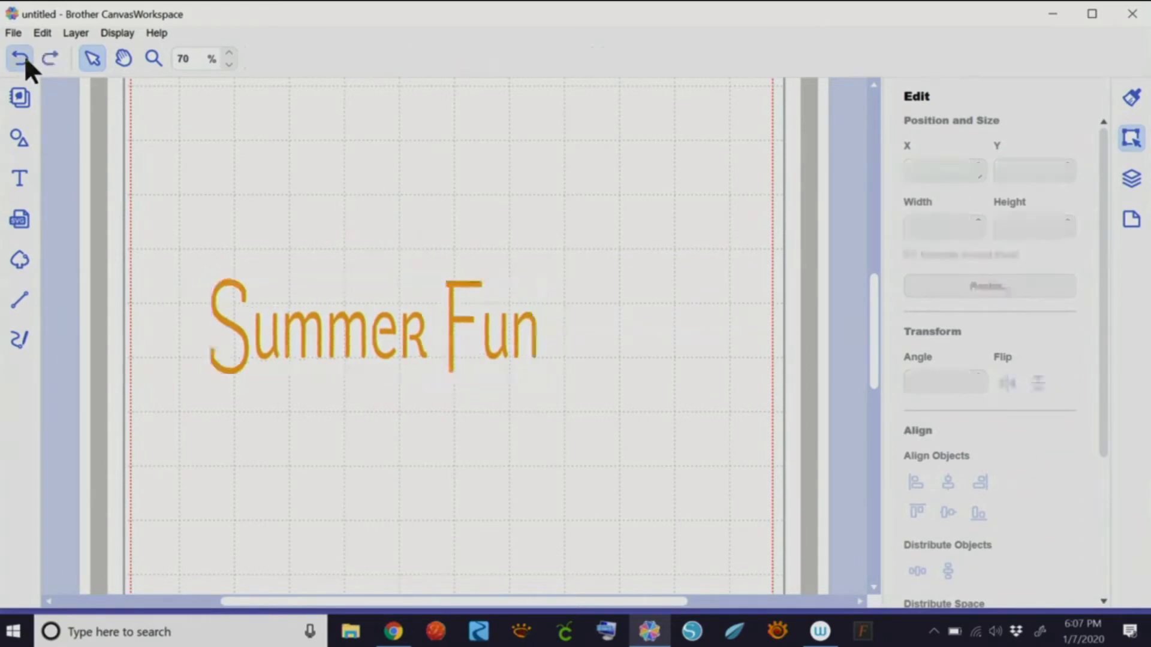
pyautogui.click(460, 345)
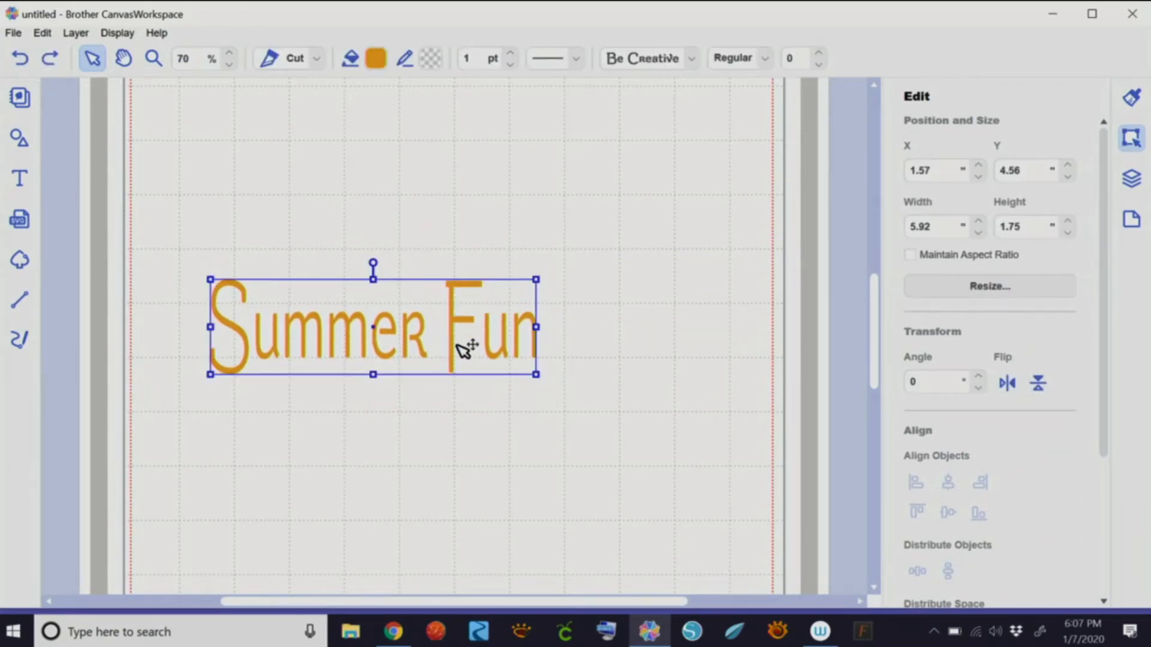
pyautogui.click(1007, 383)
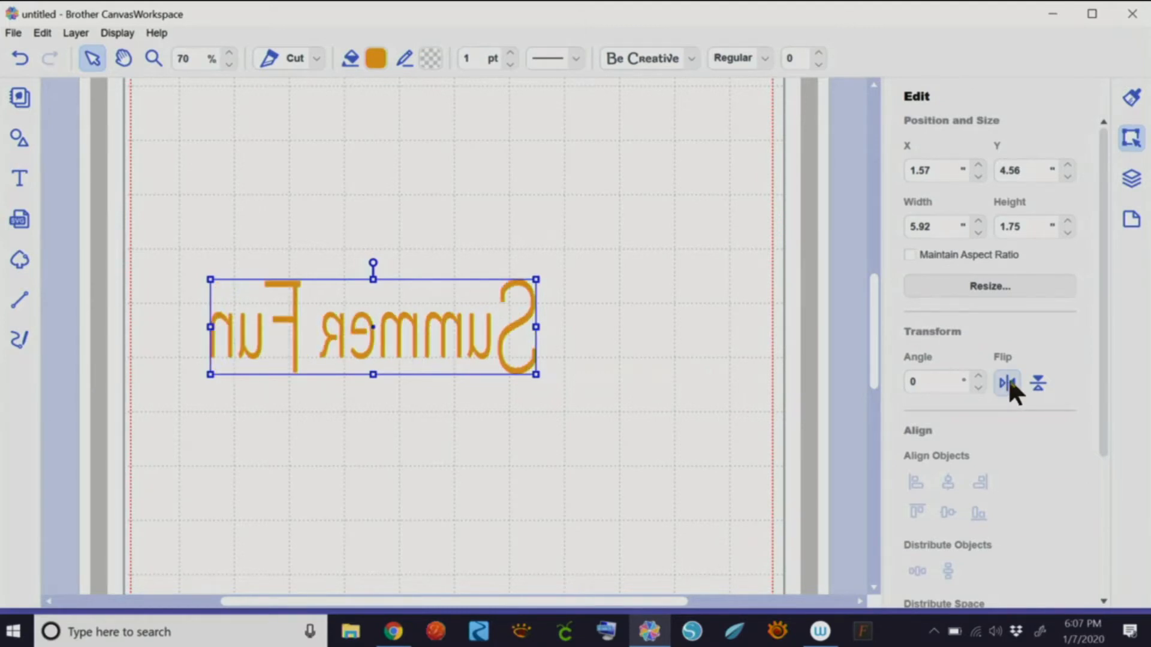
pyautogui.click(1007, 383)
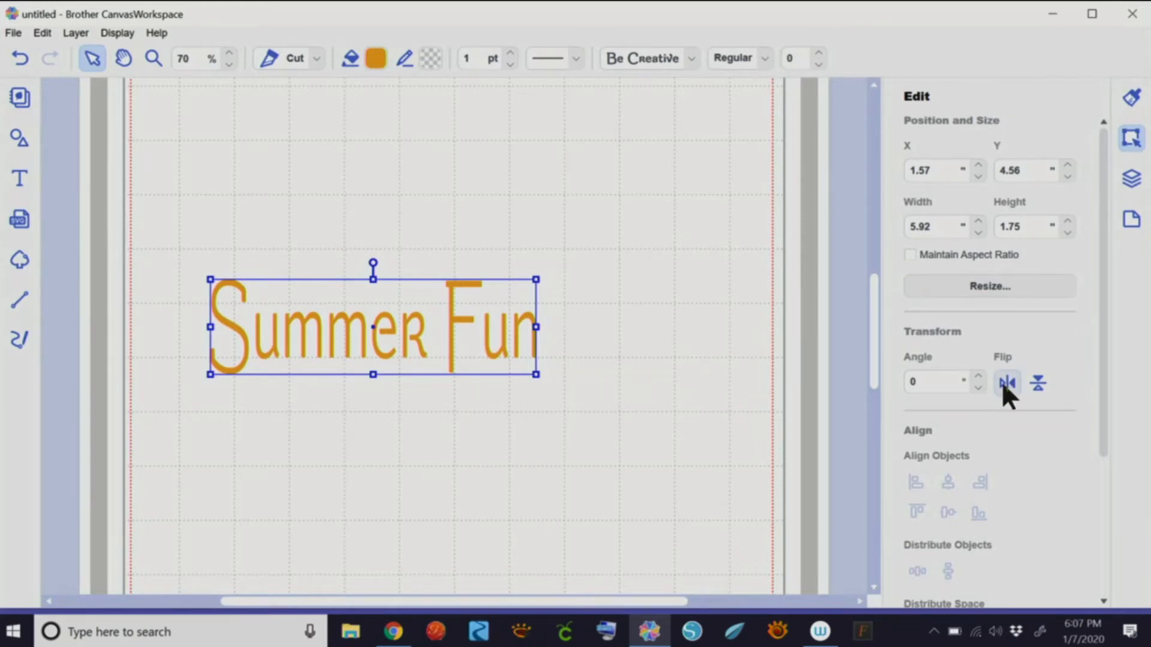
pyautogui.click(1007, 383)
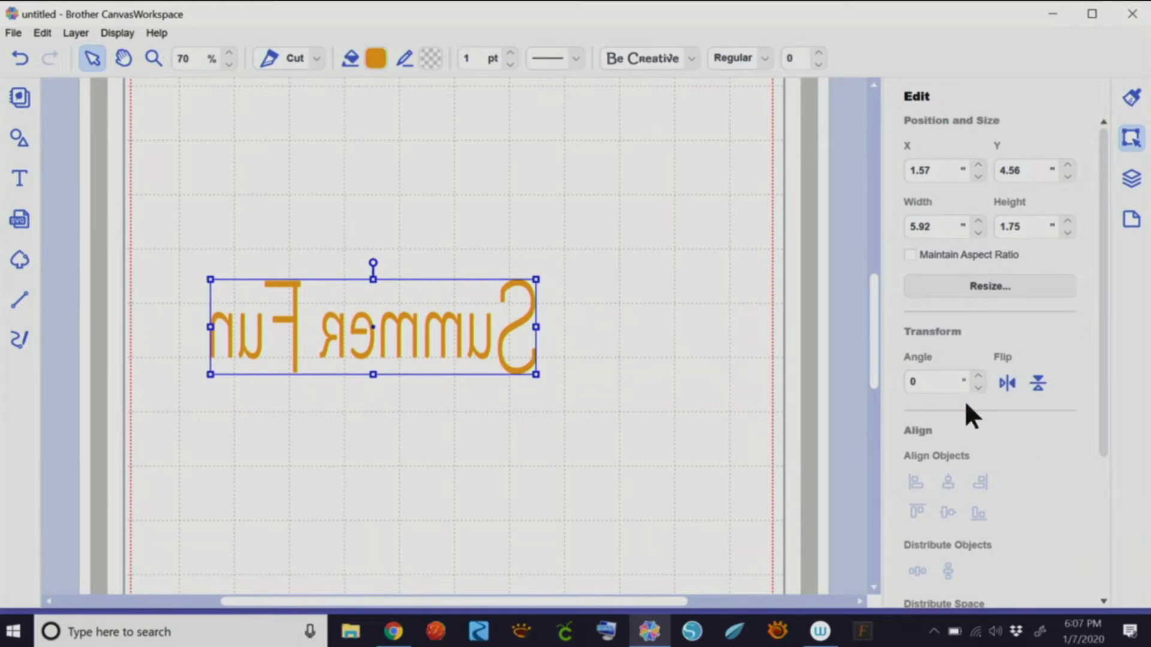
pyautogui.click(1007, 383)
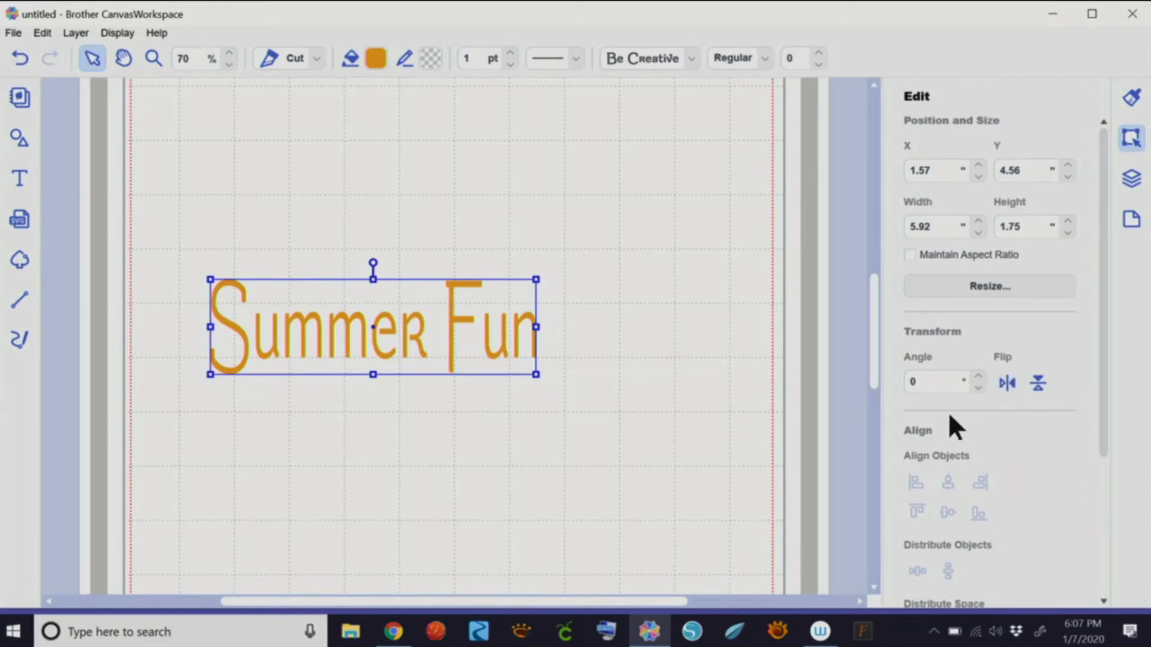
pyautogui.click(928, 381)
# - Try Demibold, Heavy, Oblique, Demibold Oblique and Heavy Oblique styles, then set Regular
pyautogui.click(764, 58)
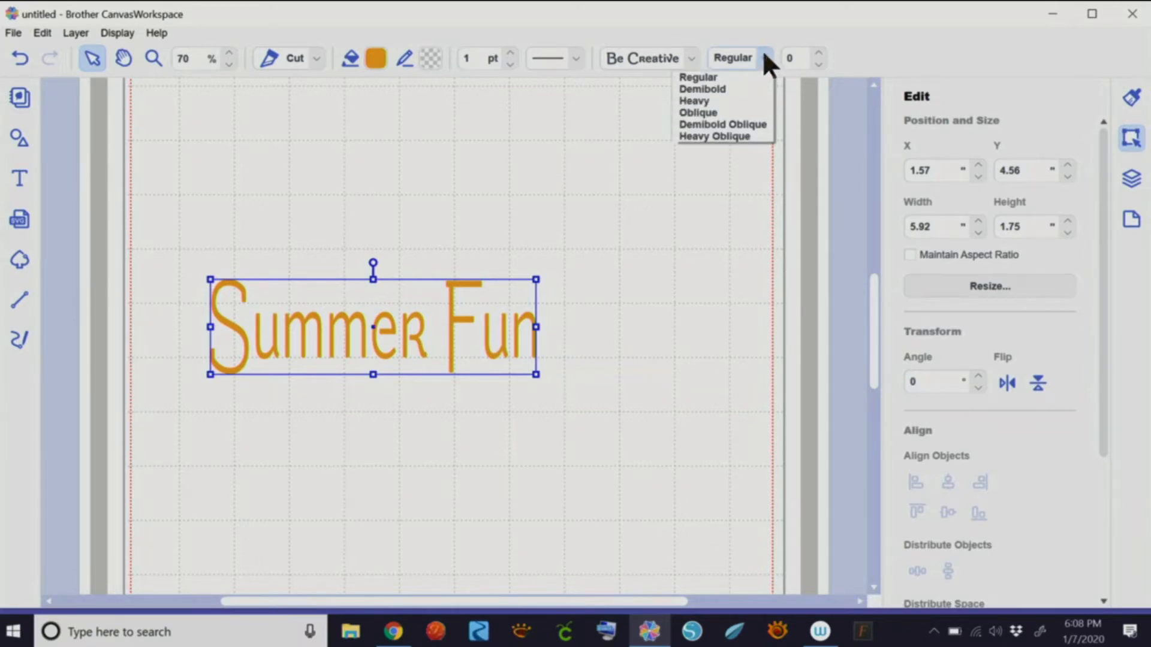
pyautogui.click(721, 88)
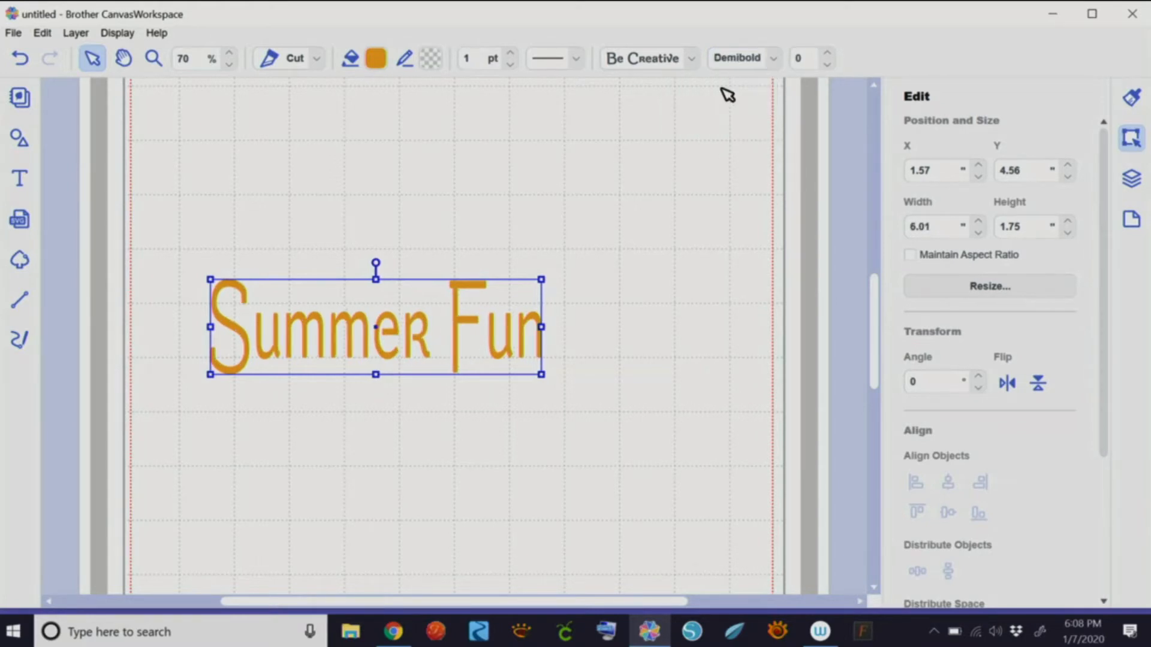
pyautogui.click(773, 57)
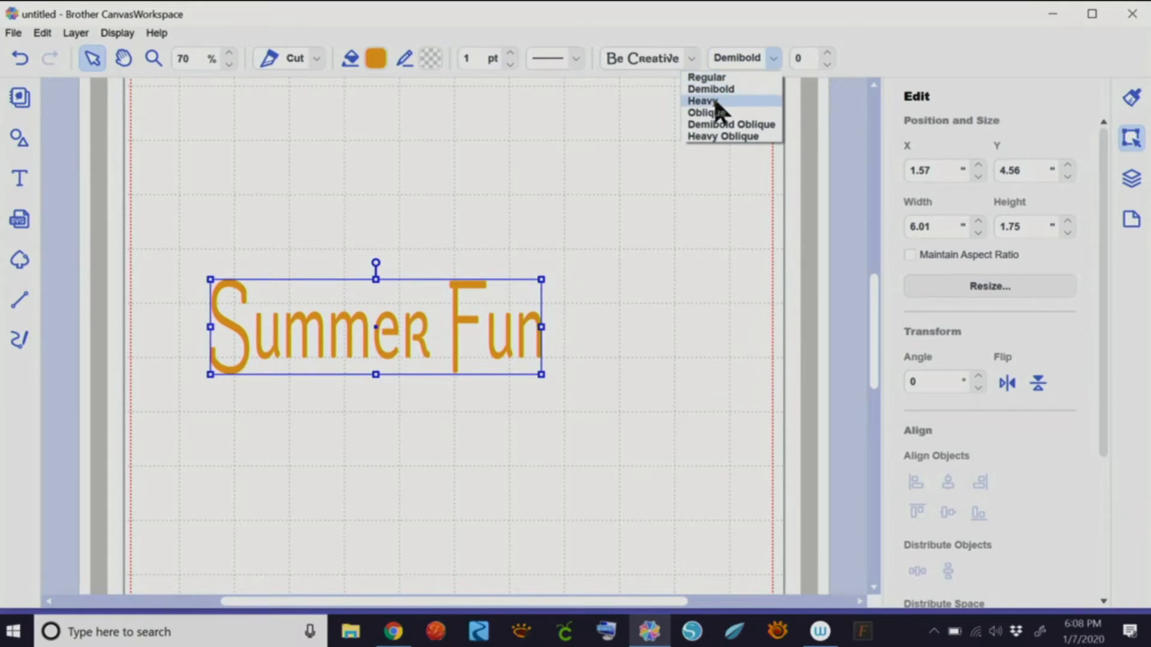
pyautogui.click(715, 94)
pyautogui.click(757, 58)
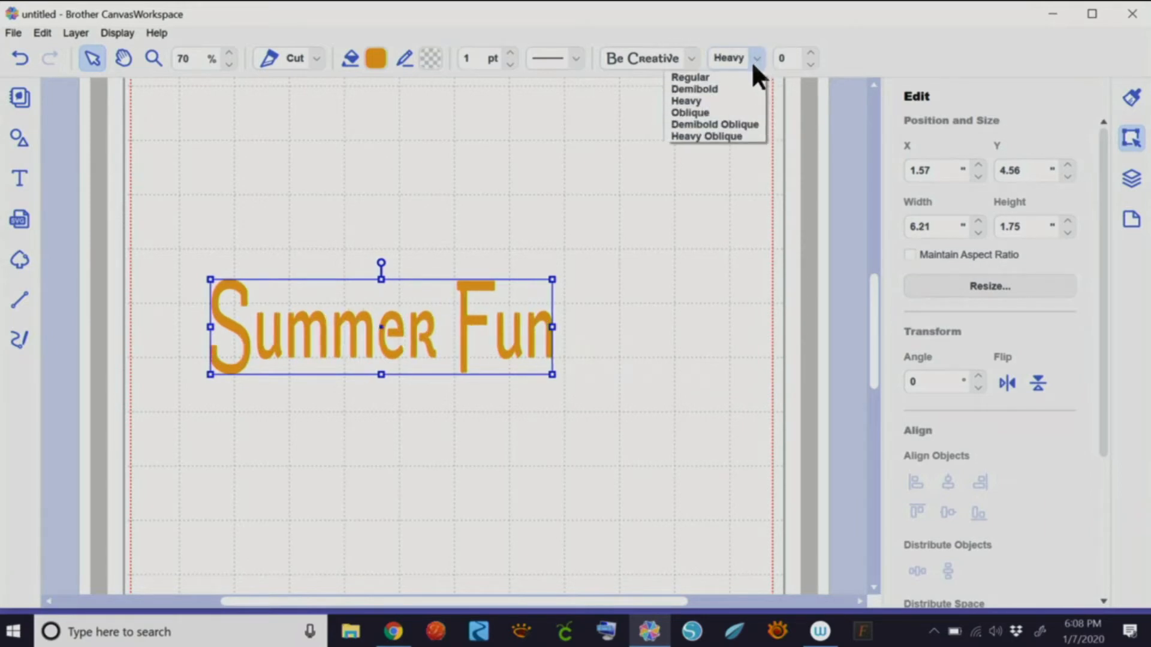
pyautogui.click(707, 112)
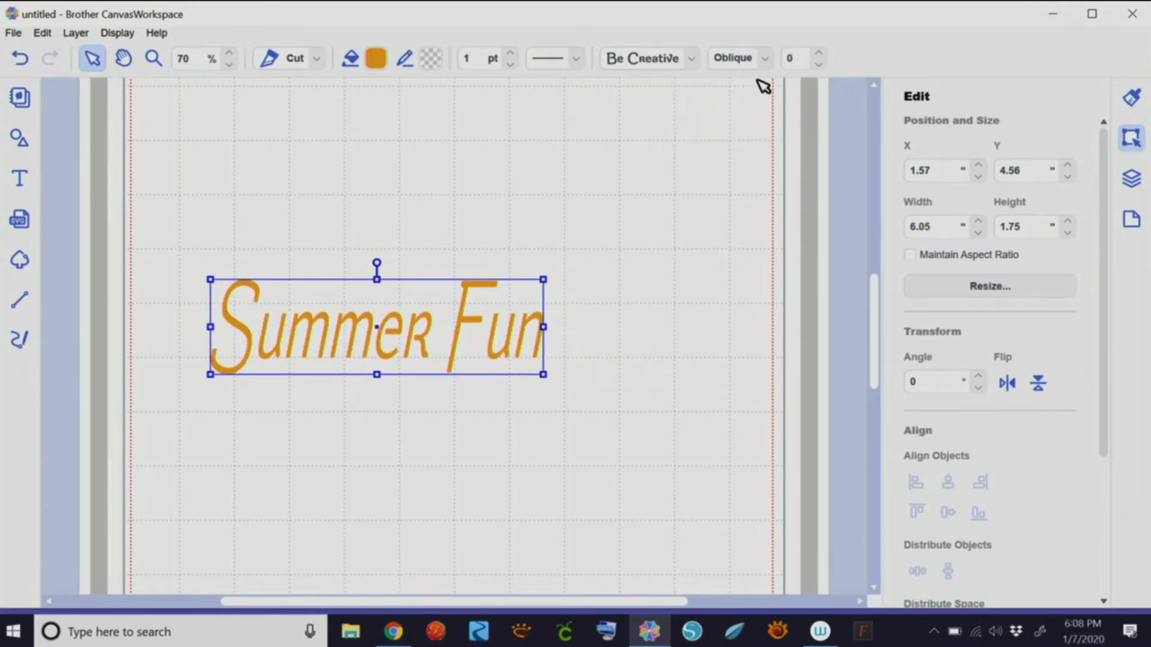
pyautogui.click(764, 57)
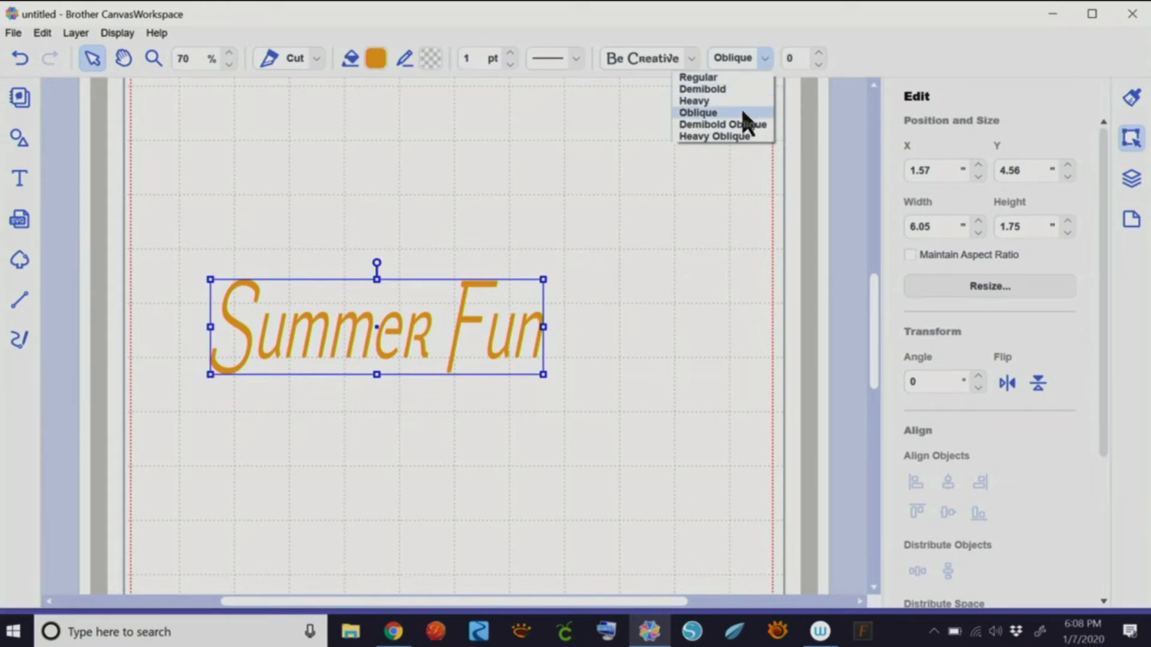
pyautogui.click(742, 124)
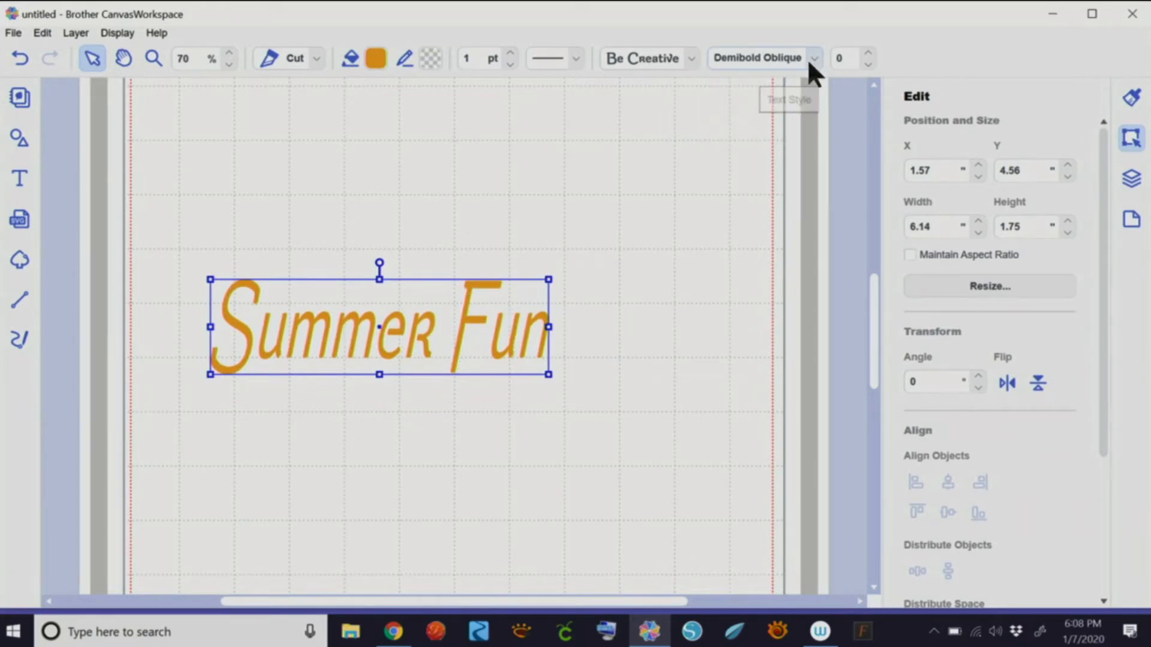
pyautogui.click(809, 58)
pyautogui.click(756, 135)
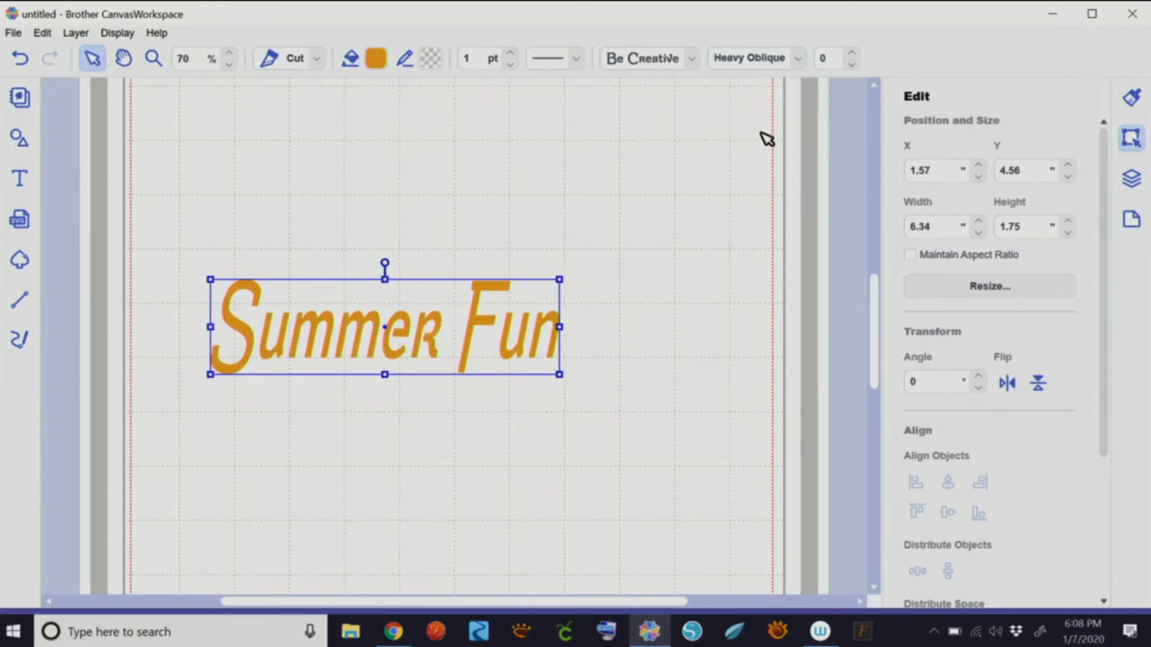
pyautogui.click(797, 58)
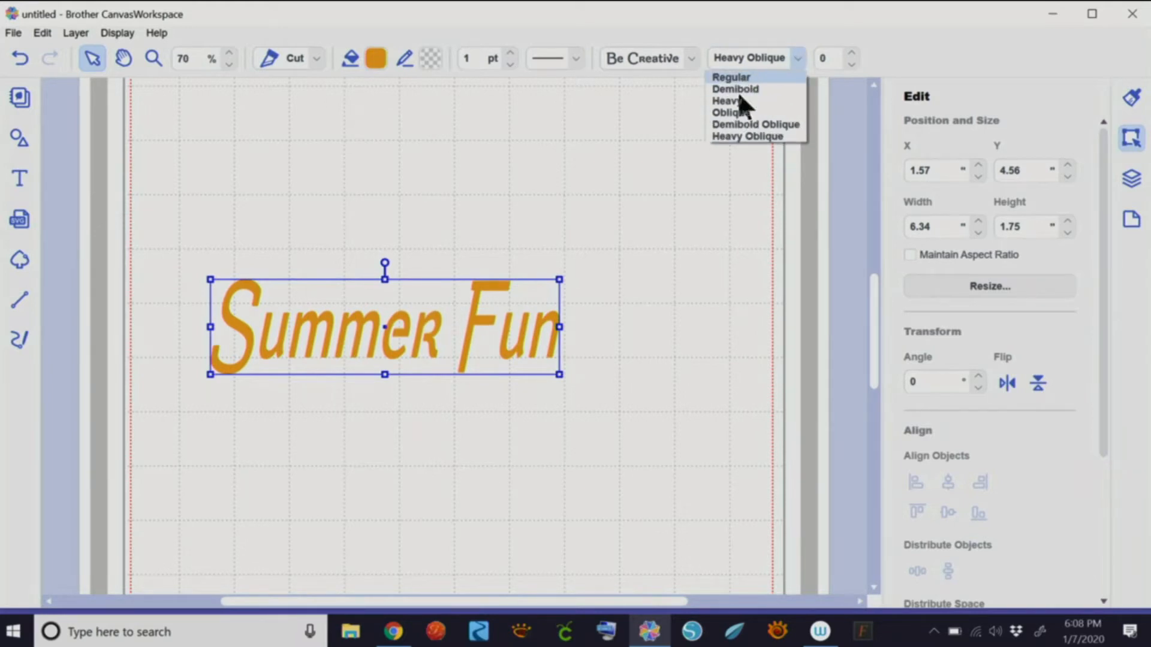
pyautogui.click(737, 79)
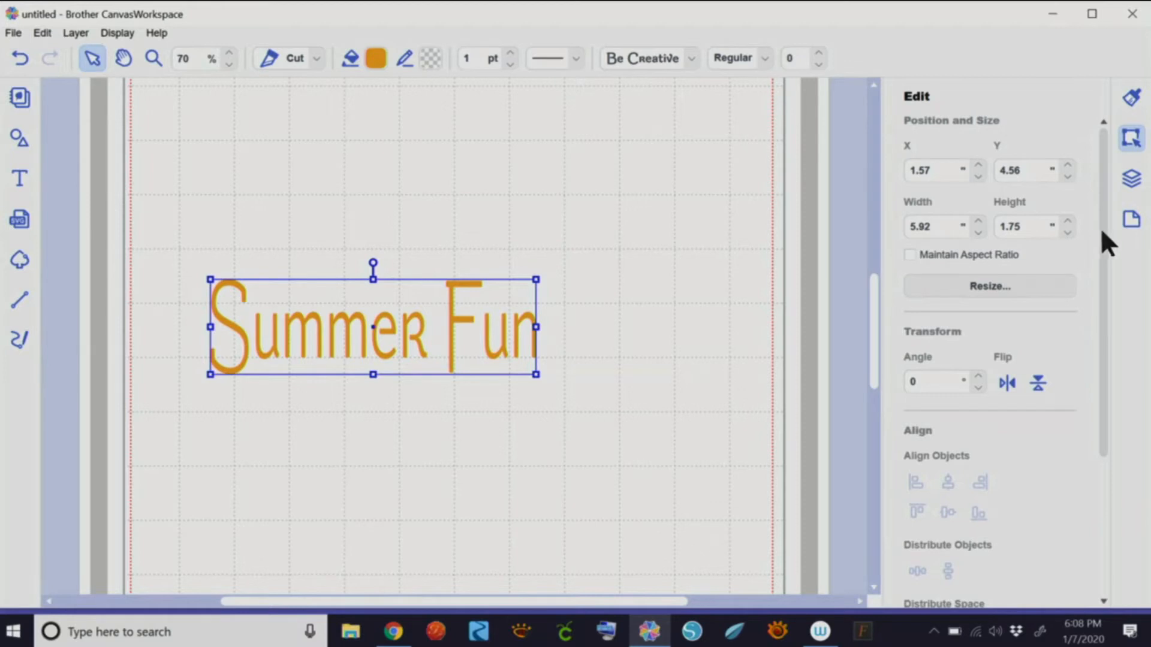
# - Widen Summer Fun to the right and bring up the Offset line settings
pyautogui.moveTo(1100, 228); pyautogui.dragTo(1096, 401)
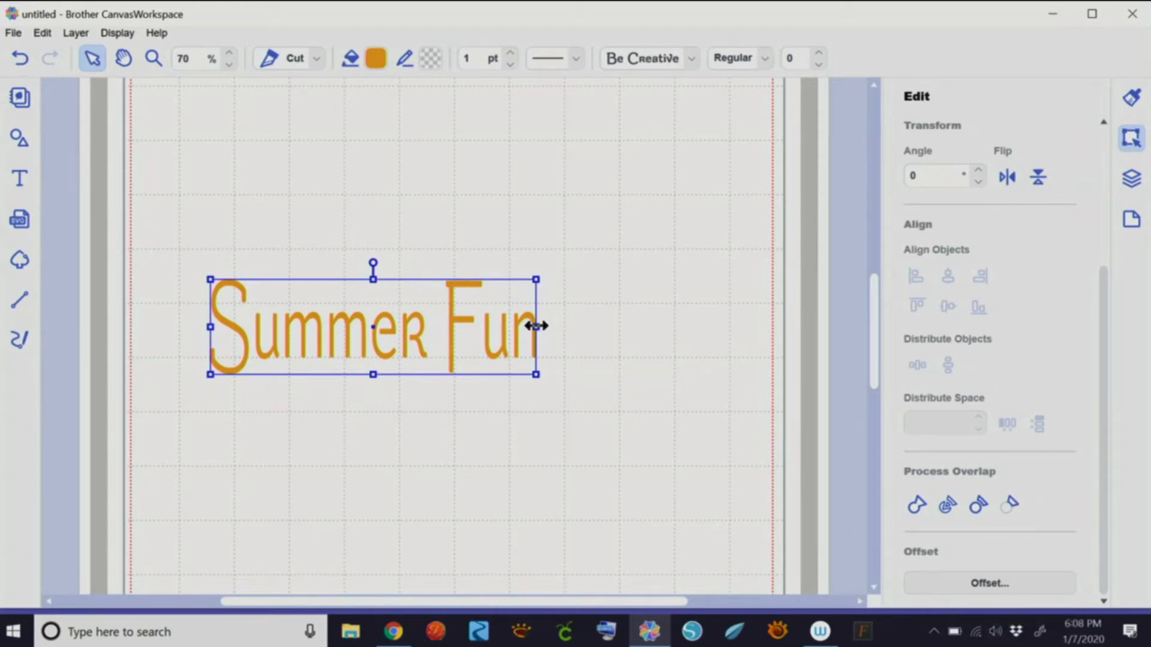
pyautogui.moveTo(536, 327); pyautogui.dragTo(606, 324)
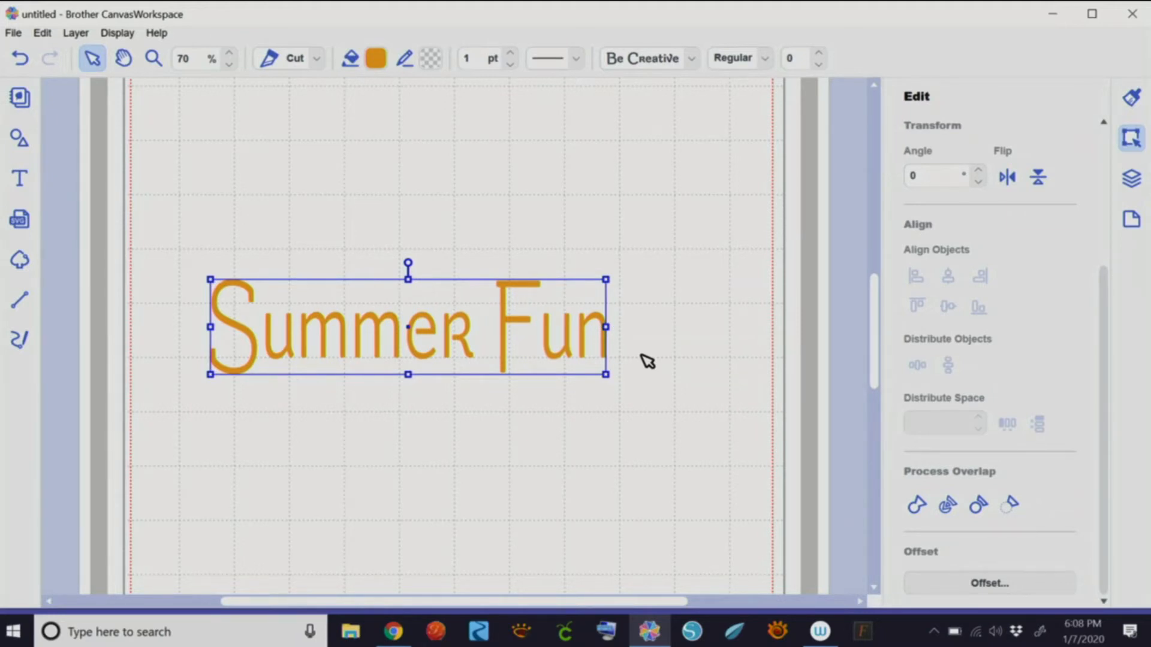
pyautogui.click(945, 573)
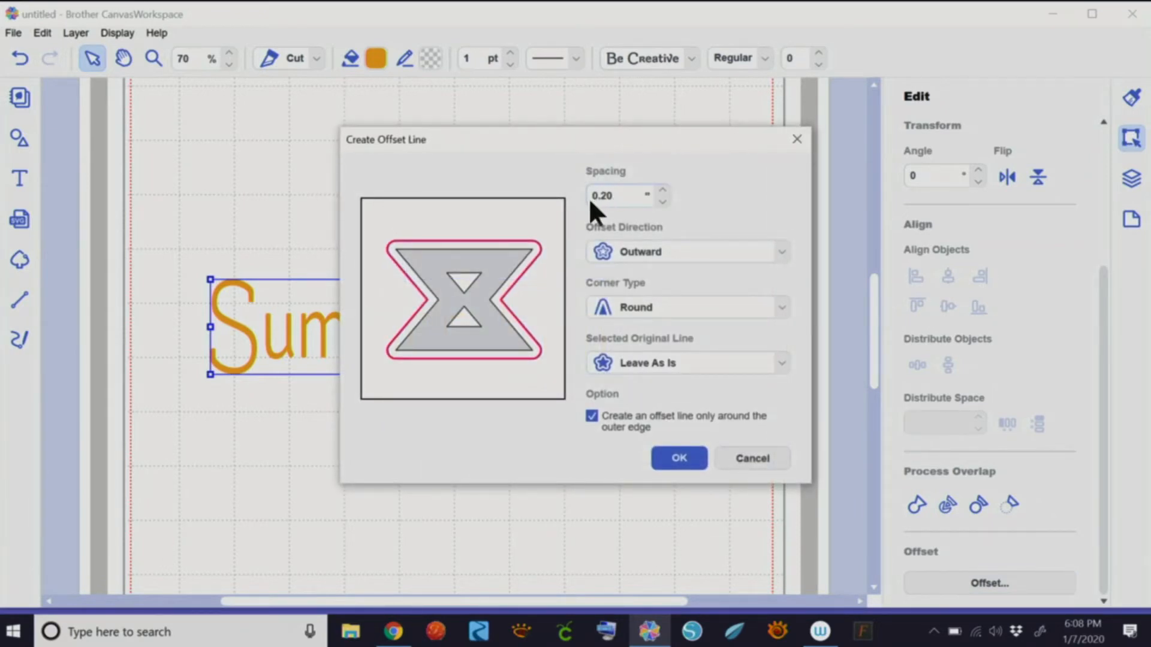
# - Create an outward, round-cornered offset outline 0.12" around Summer Fun
pyautogui.click(661, 202)
pyautogui.click(662, 202)
pyautogui.click(662, 201)
pyautogui.click(662, 201)
pyautogui.click(662, 191)
pyautogui.click(737, 246)
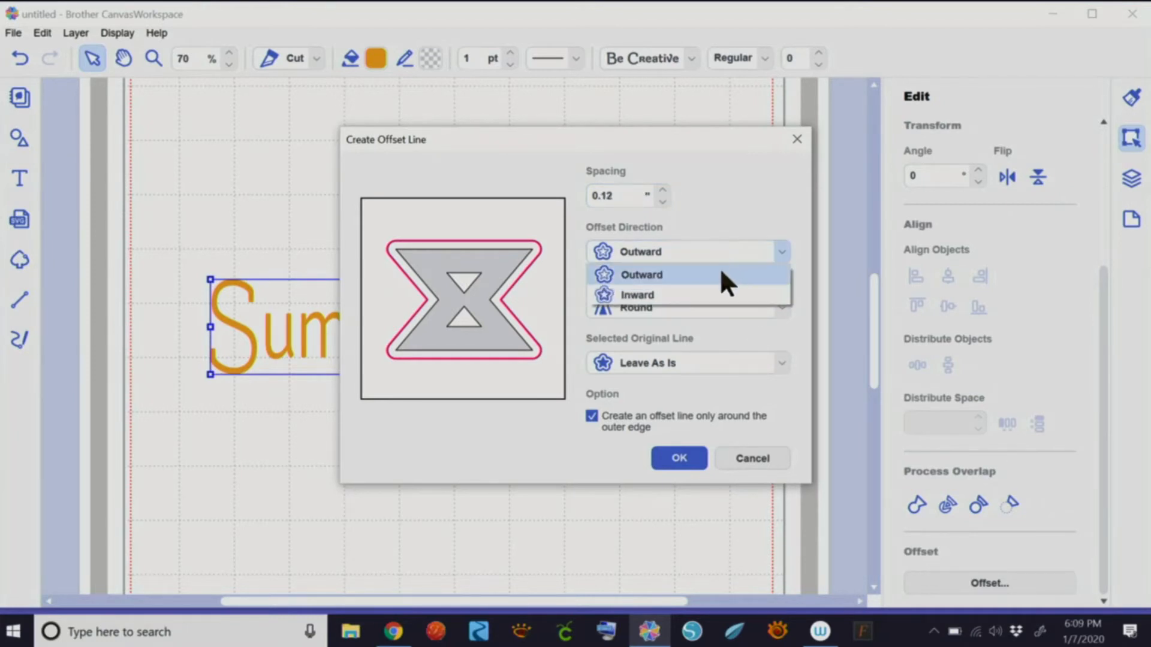
pyautogui.click(722, 267)
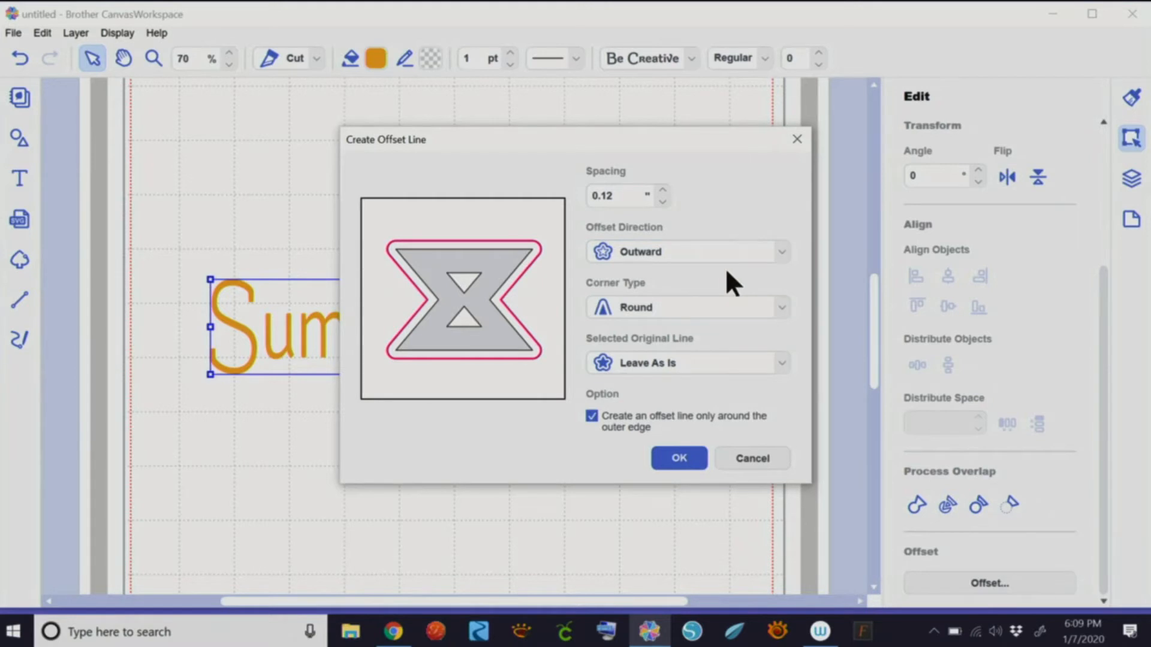
pyautogui.click(687, 465)
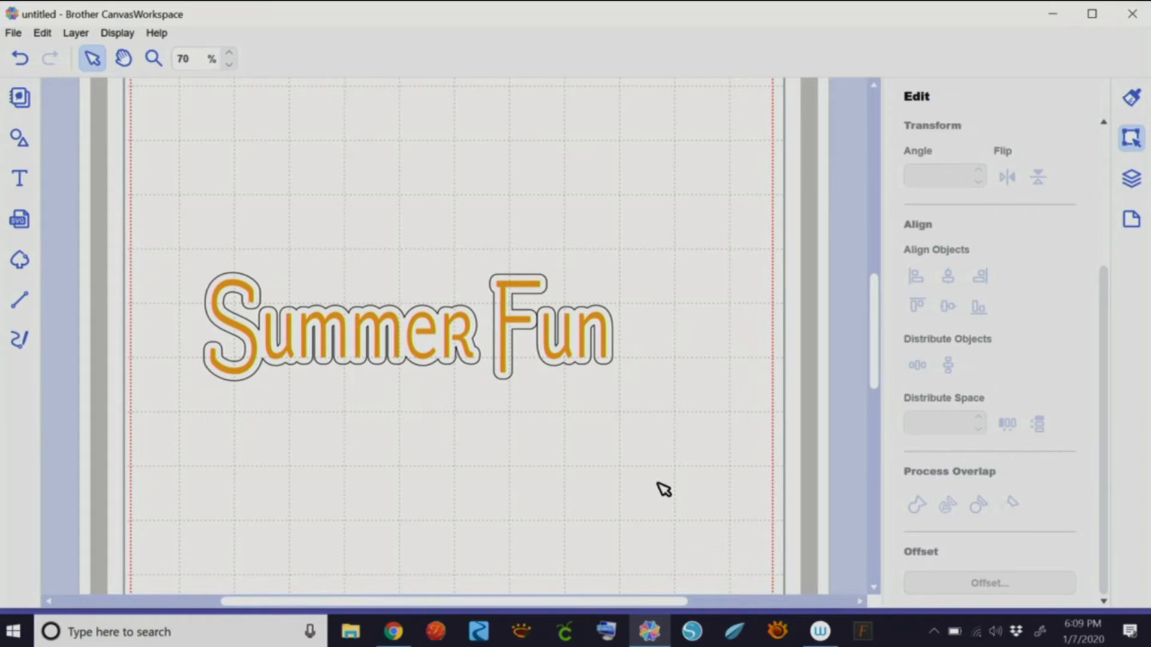
# - Fill the new offset outline green
pyautogui.click(614, 361)
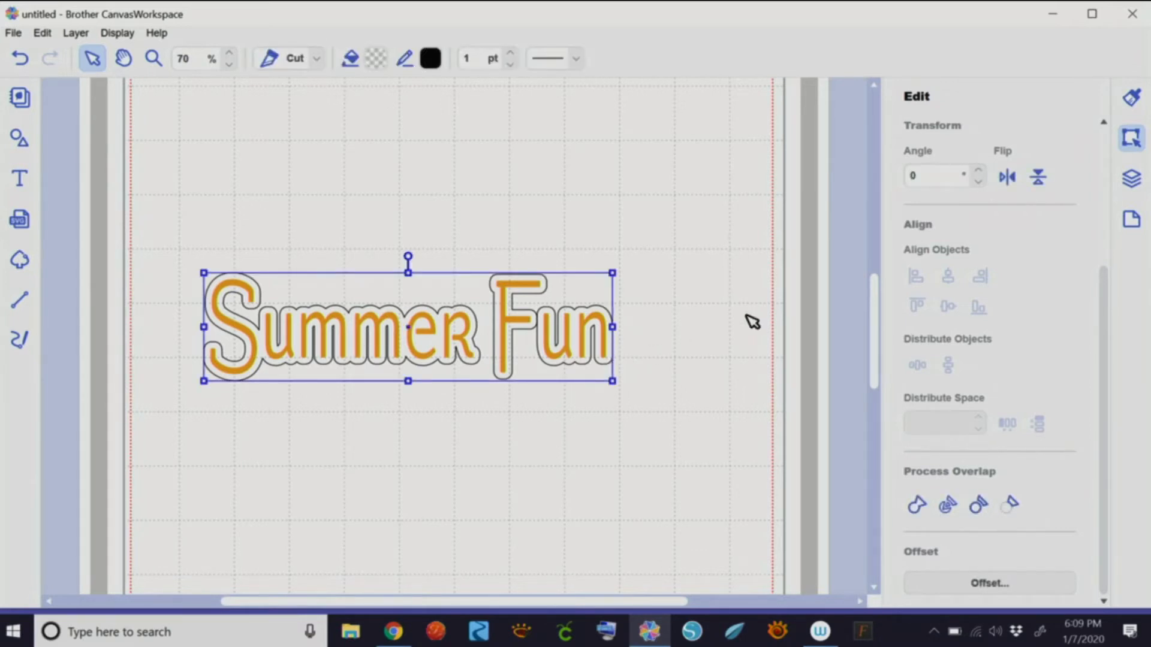
pyautogui.click(1132, 99)
pyautogui.click(953, 246)
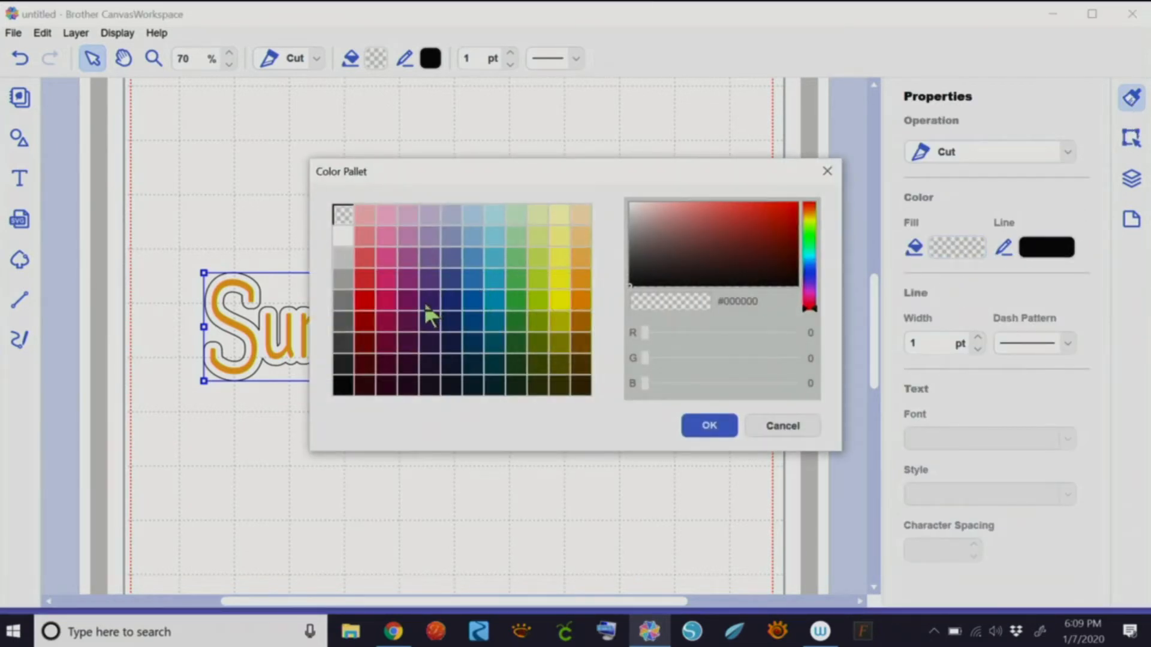
pyautogui.click(524, 328)
pyautogui.click(695, 428)
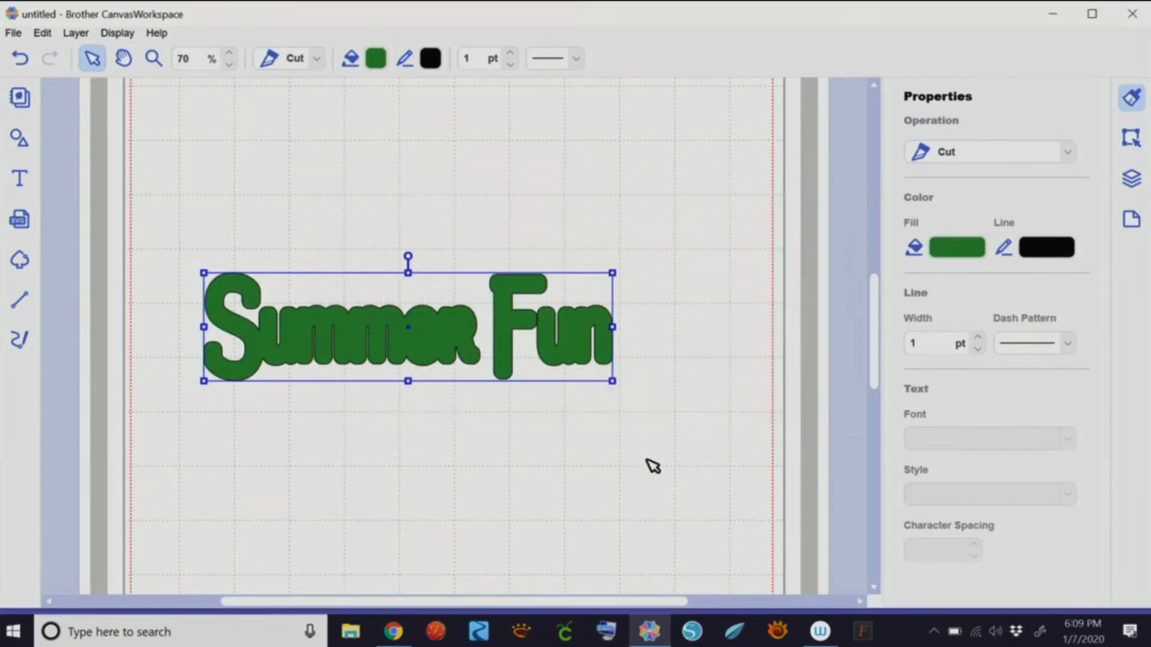
# - Send the green outline behind the orange letters and clear the selection
pyautogui.rightClick(573, 328)
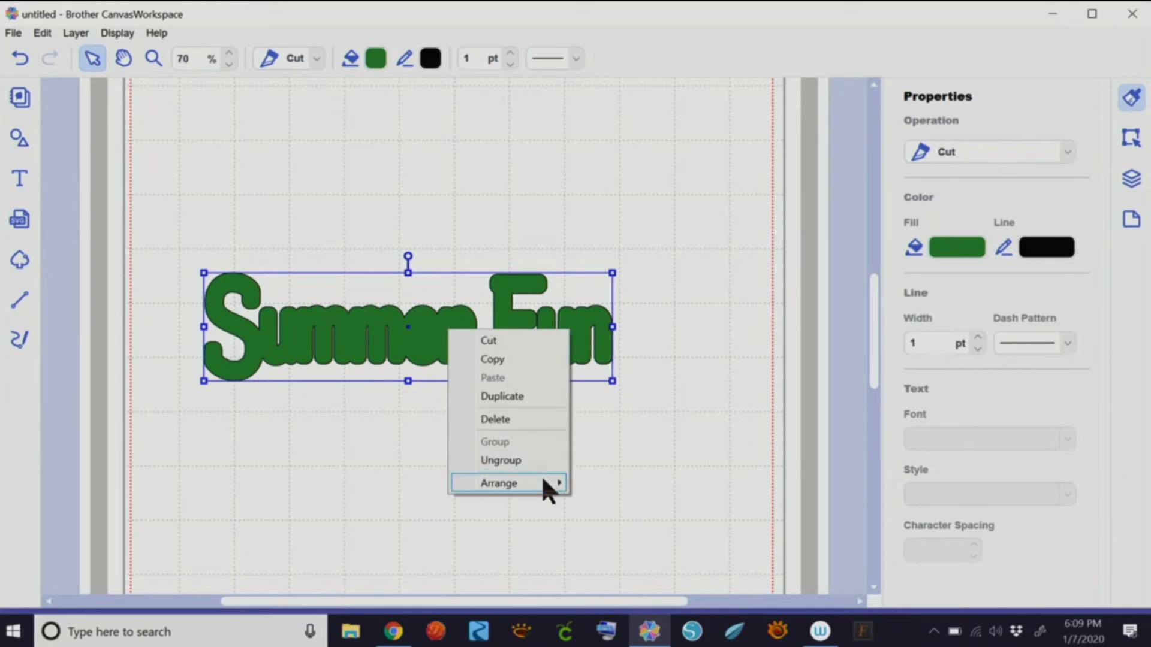
pyautogui.moveTo(541, 481)
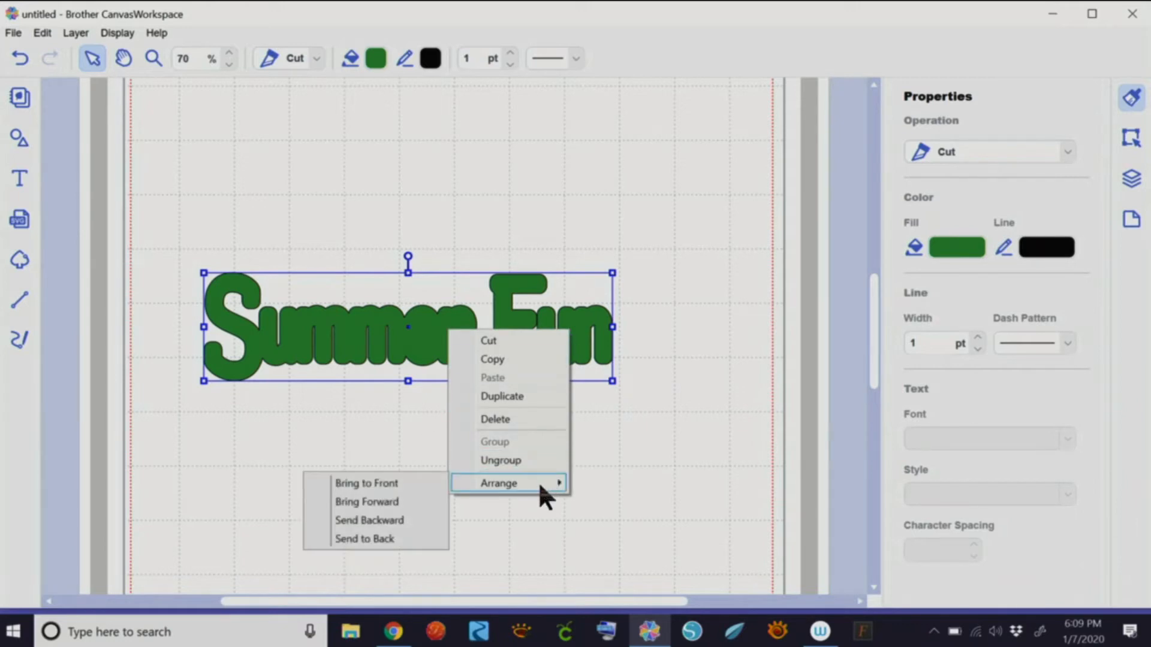
pyautogui.click(407, 519)
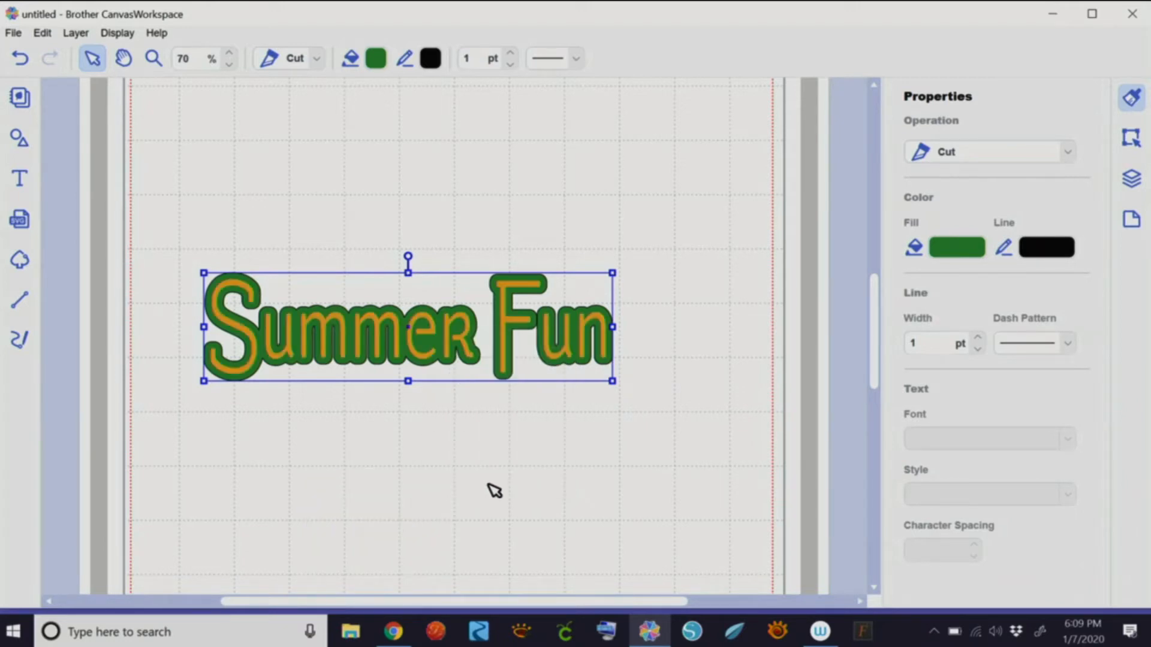
pyautogui.click(493, 486)
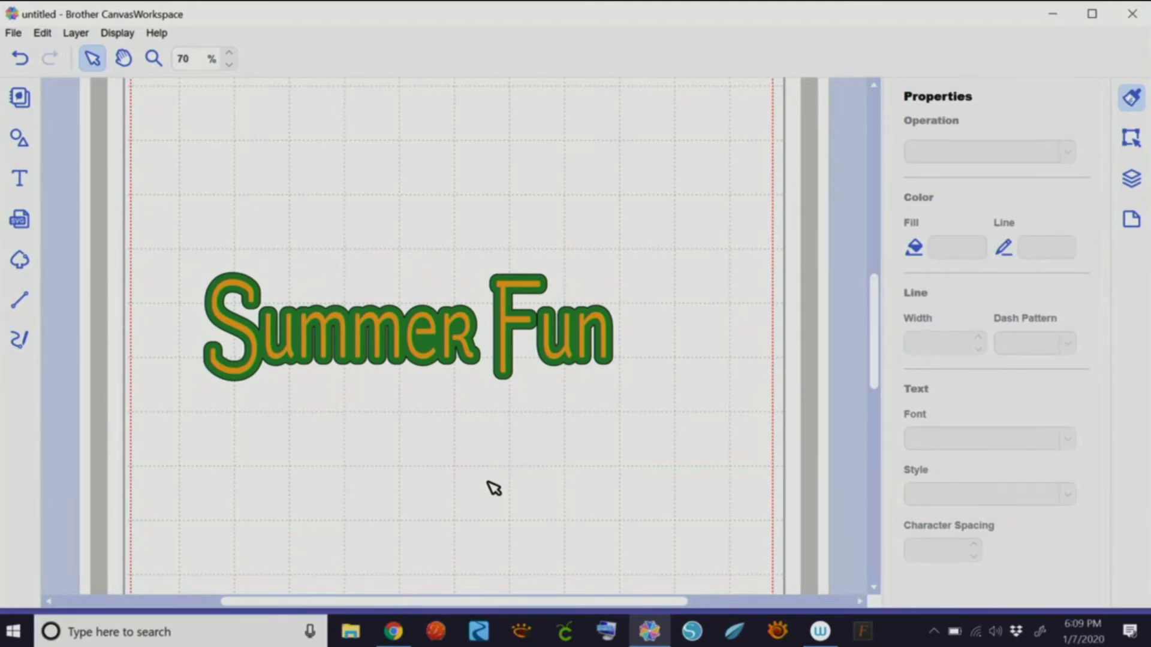
# - Select both Summer Fun layers and apply Remove Overlap to cut the letters from the green outline
pyautogui.moveTo(180, 244); pyautogui.dragTo(684, 463)
pyautogui.click(1129, 138)
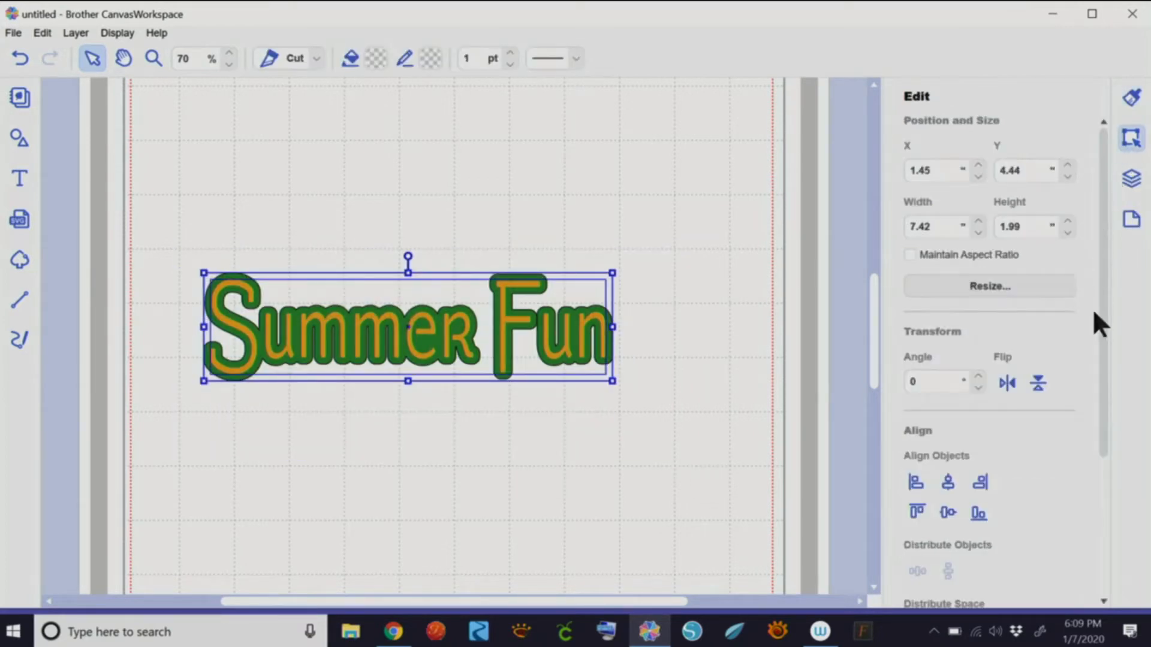
pyautogui.moveTo(1099, 362); pyautogui.dragTo(1104, 529)
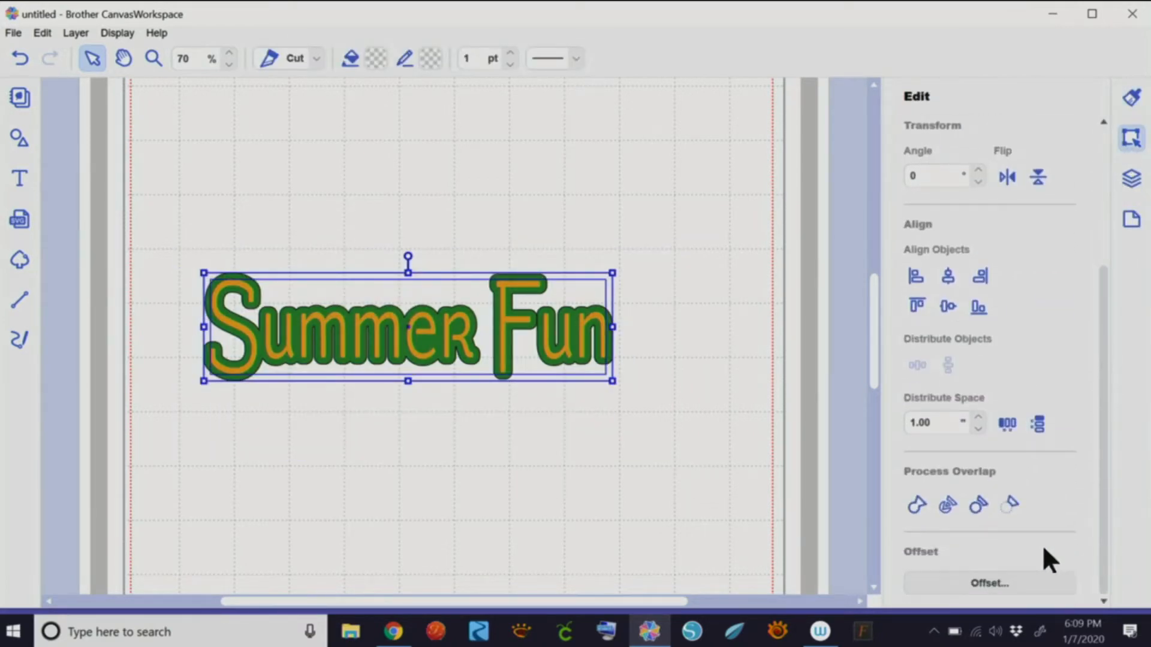
pyautogui.click(978, 505)
# - Drag the orange letters off the green outline to check the cut, then undo the move
pyautogui.click(554, 467)
pyautogui.moveTo(606, 313); pyautogui.dragTo(672, 428)
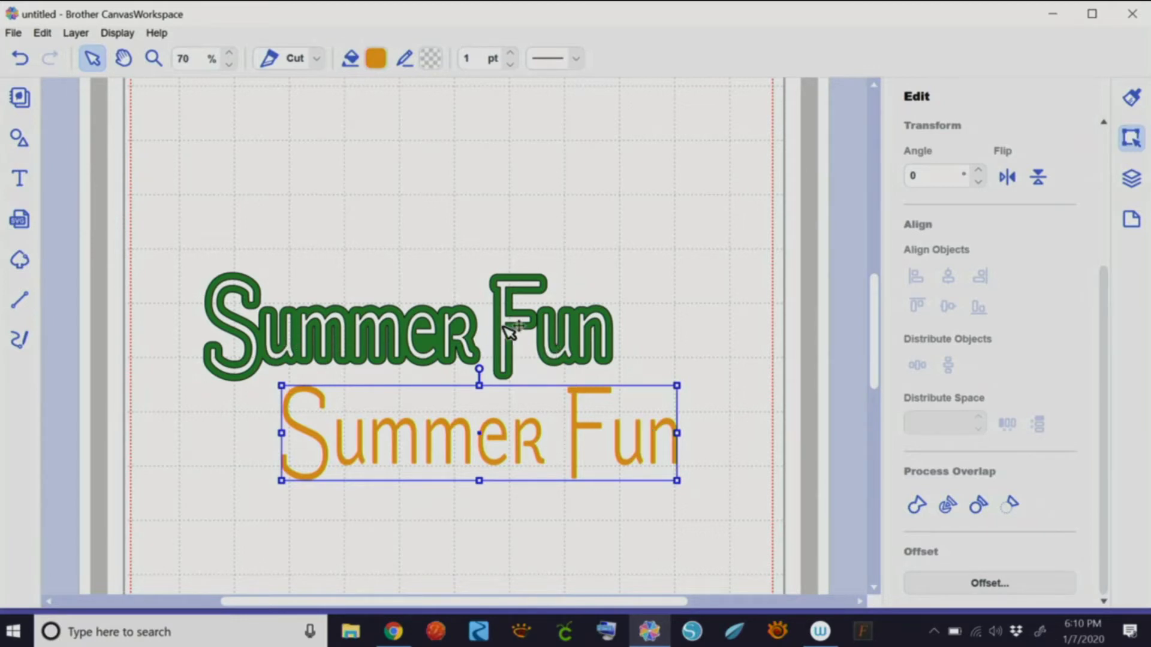
pyautogui.click(21, 57)
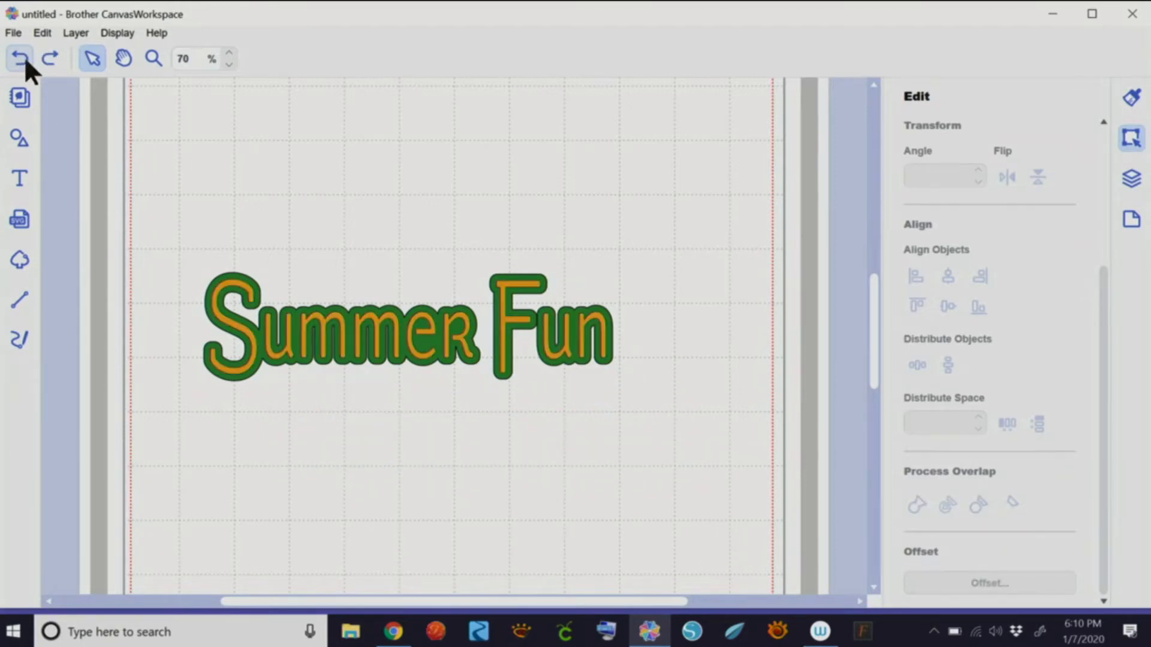
pyautogui.moveTo(514, 346); pyautogui.dragTo(501, 478)
pyautogui.moveTo(509, 367); pyautogui.dragTo(462, 191)
pyautogui.click(20, 57)
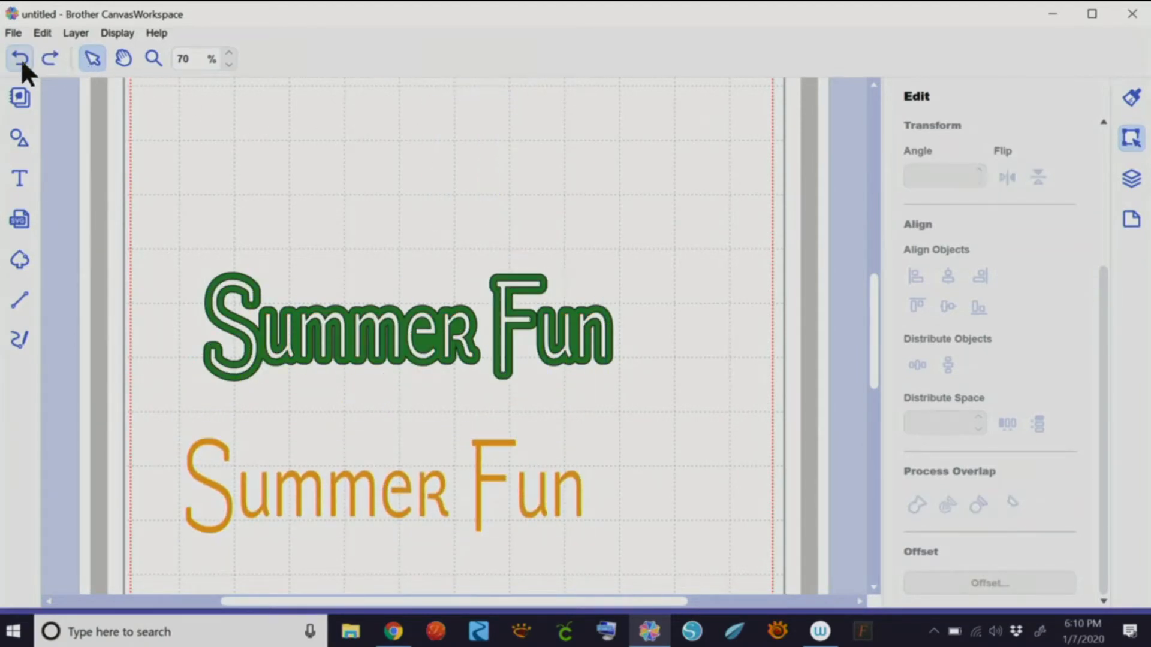
pyautogui.moveTo(178, 210); pyautogui.dragTo(676, 404)
pyautogui.rightClick(597, 333)
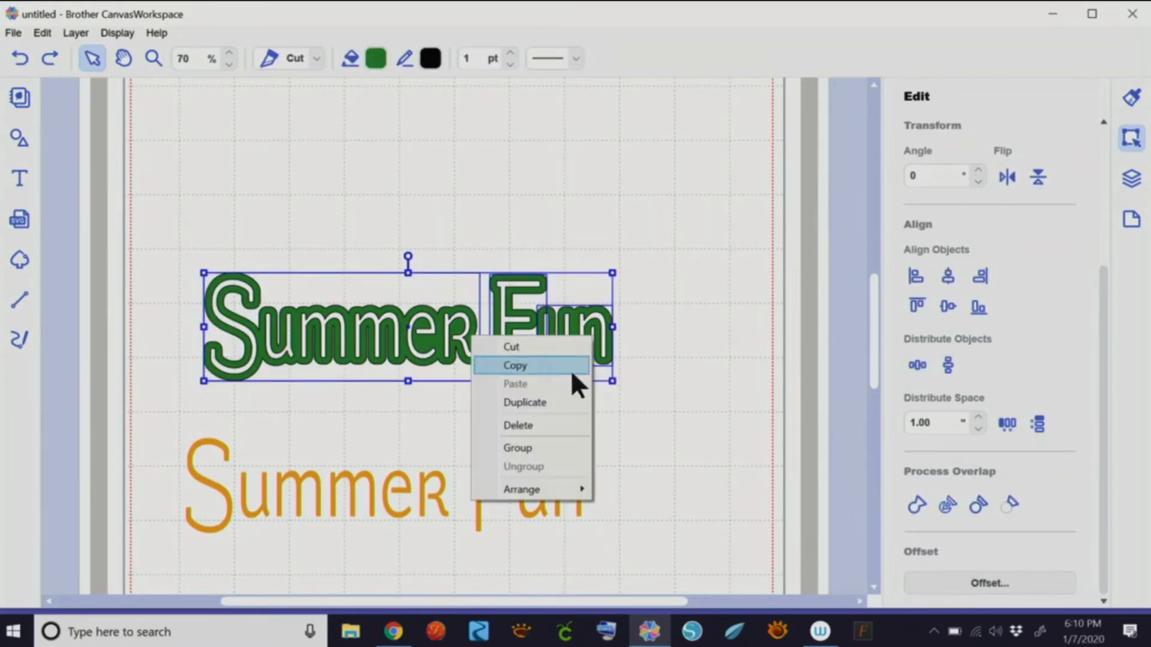
pyautogui.click(543, 447)
pyautogui.moveTo(568, 351); pyautogui.dragTo(523, 178)
pyautogui.click(564, 360)
pyautogui.moveTo(558, 306); pyautogui.dragTo(506, 162)
pyautogui.click(600, 450)
pyautogui.moveTo(185, 377); pyautogui.dragTo(563, 544)
pyautogui.moveTo(568, 483); pyautogui.dragTo(531, 301)
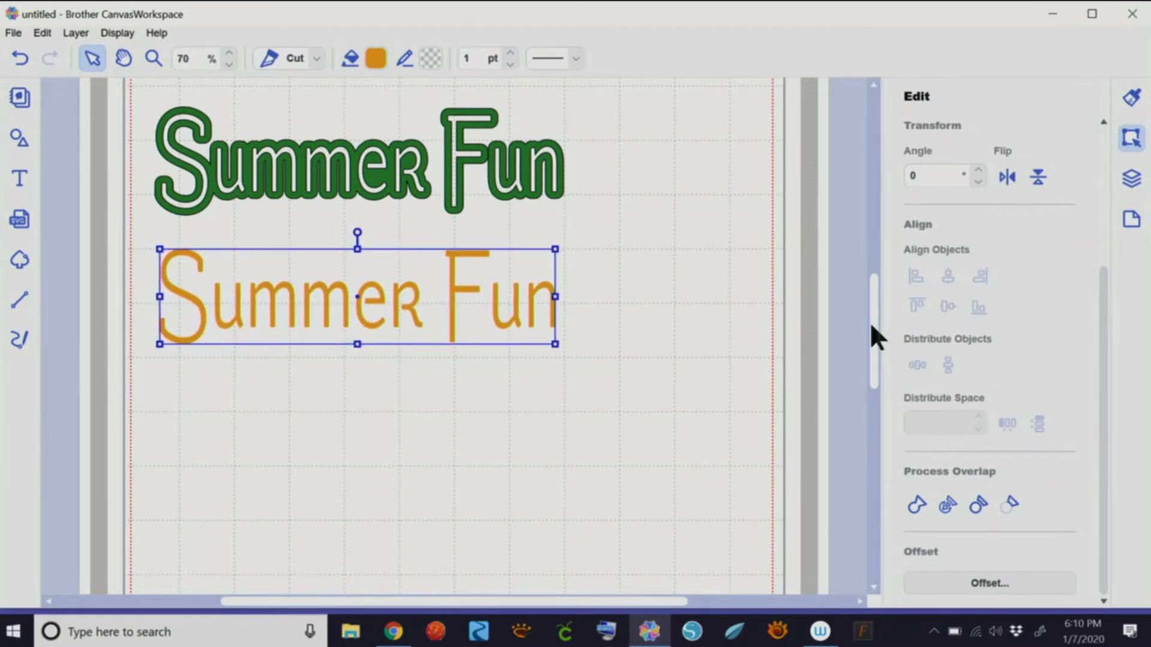
pyautogui.moveTo(871, 321)
pyautogui.mouseDown()
pyautogui.moveTo(869, 286)
pyautogui.moveTo(861, 303)
pyautogui.mouseUp()
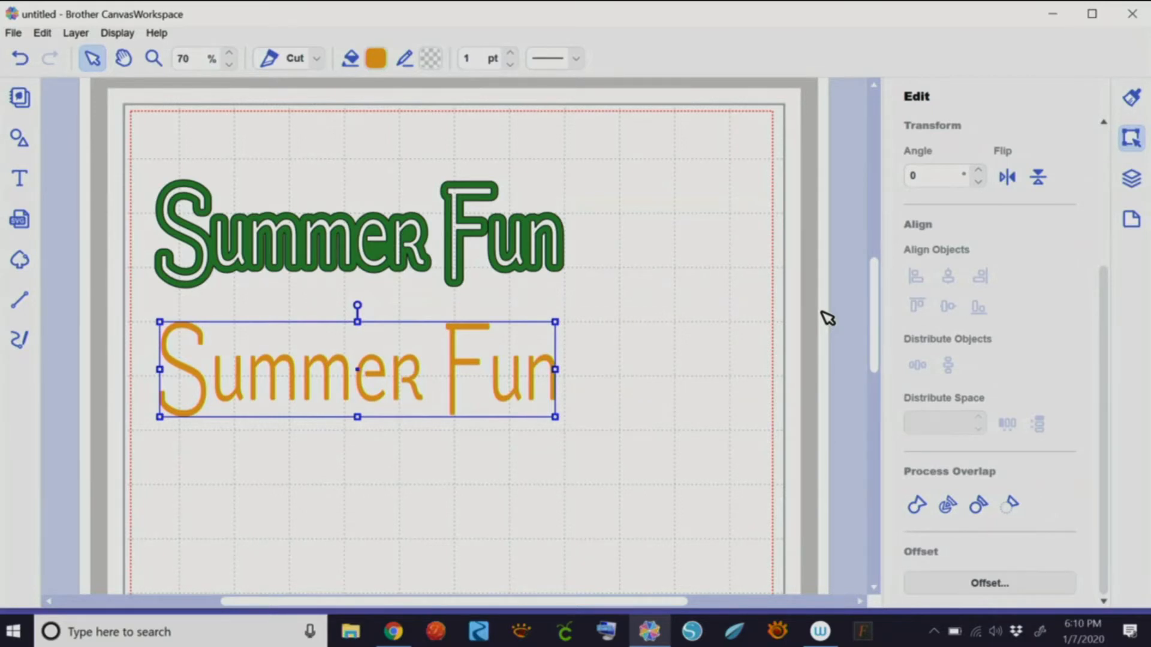
pyautogui.moveTo(124, 144); pyautogui.dragTo(614, 470)
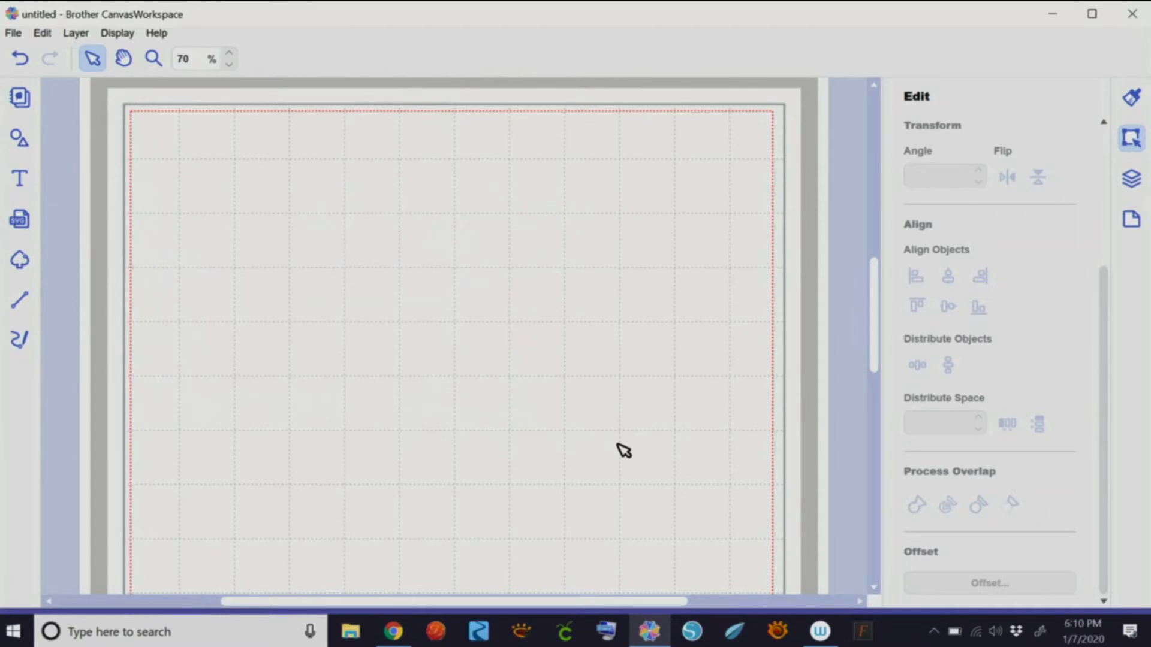
# - Choose the Text tool and select the ARTISAN font from the font list
pyautogui.click(22, 181)
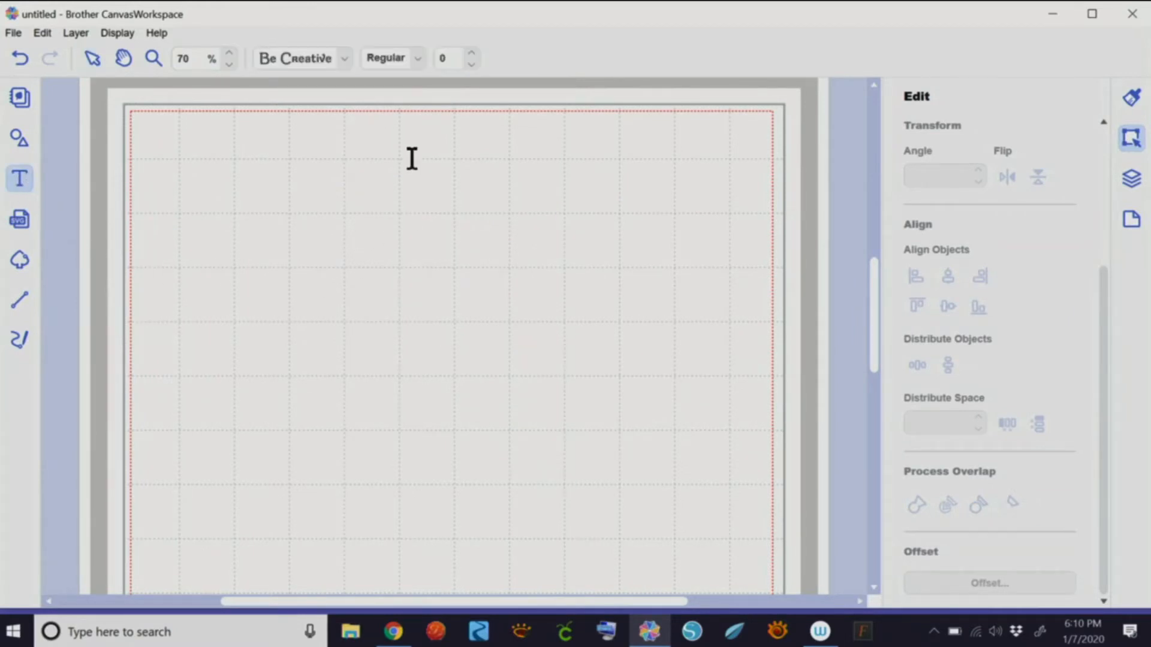
pyautogui.click(345, 60)
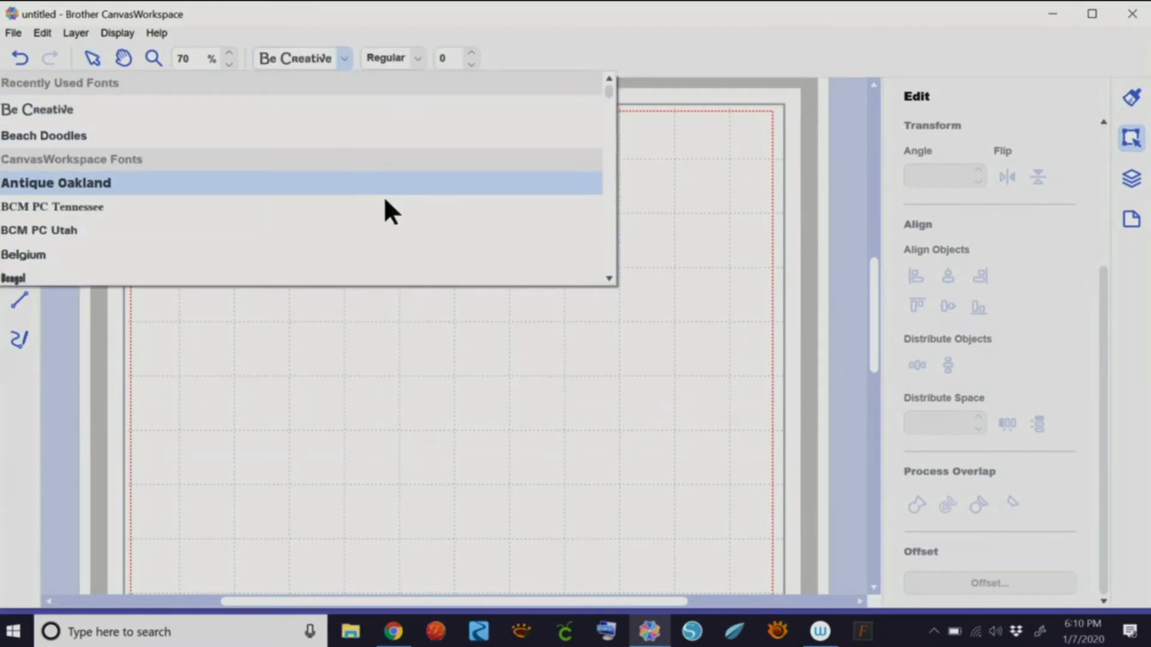
pyautogui.moveTo(608, 91)
pyautogui.mouseDown()
pyautogui.moveTo(603, 121)
pyautogui.moveTo(605, 99)
pyautogui.moveTo(602, 108)
pyautogui.mouseUp()
pyautogui.moveTo(607, 277); pyautogui.dragTo(608, 277)
pyautogui.scroll(-1, 66, 282)
pyautogui.scroll(-1, 72, 264)
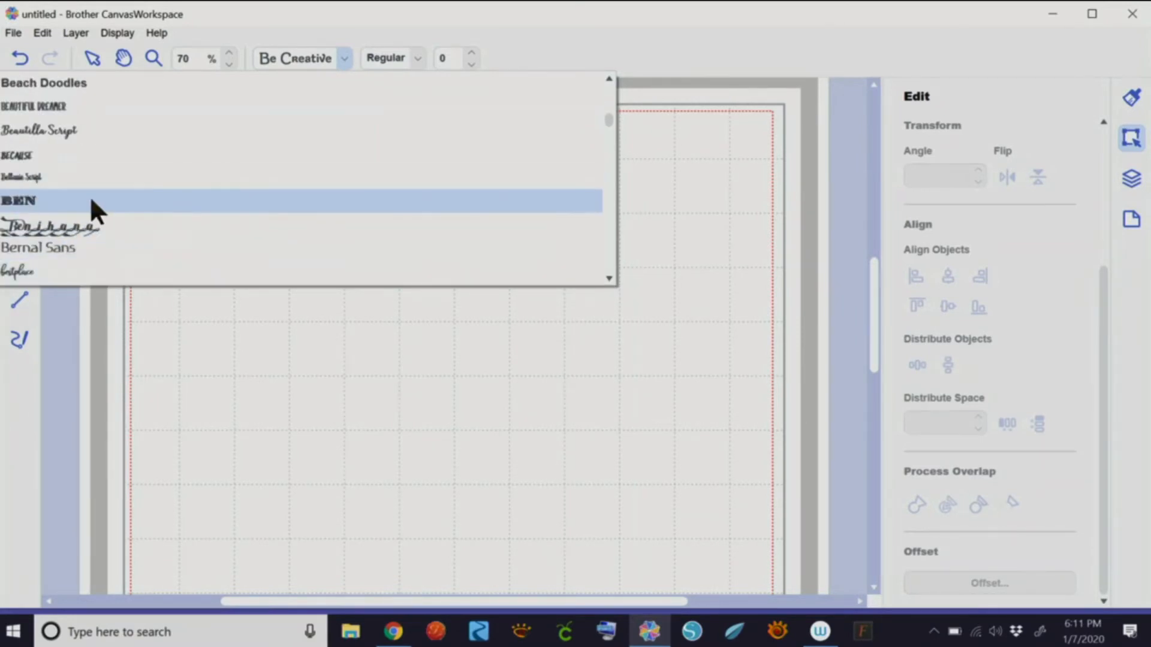
pyautogui.click(608, 79)
pyautogui.moveTo(607, 76); pyautogui.dragTo(609, 79)
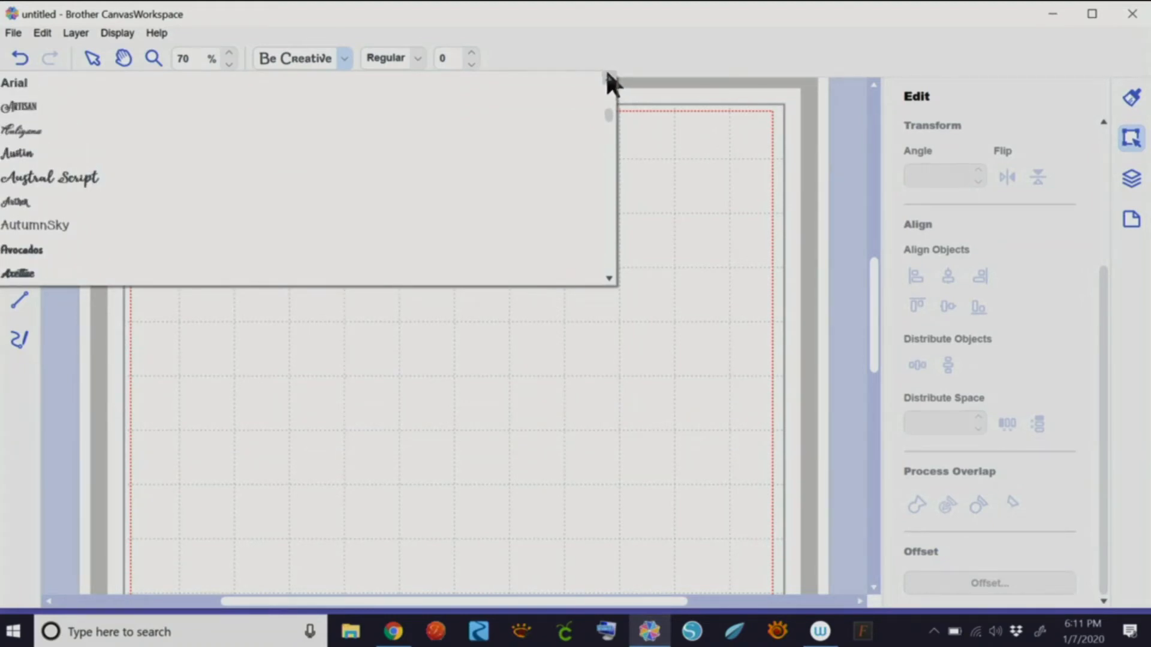
pyautogui.click(30, 105)
# - Type 'Valentine's Day' in a new text box on the canvas
pyautogui.click(274, 315)
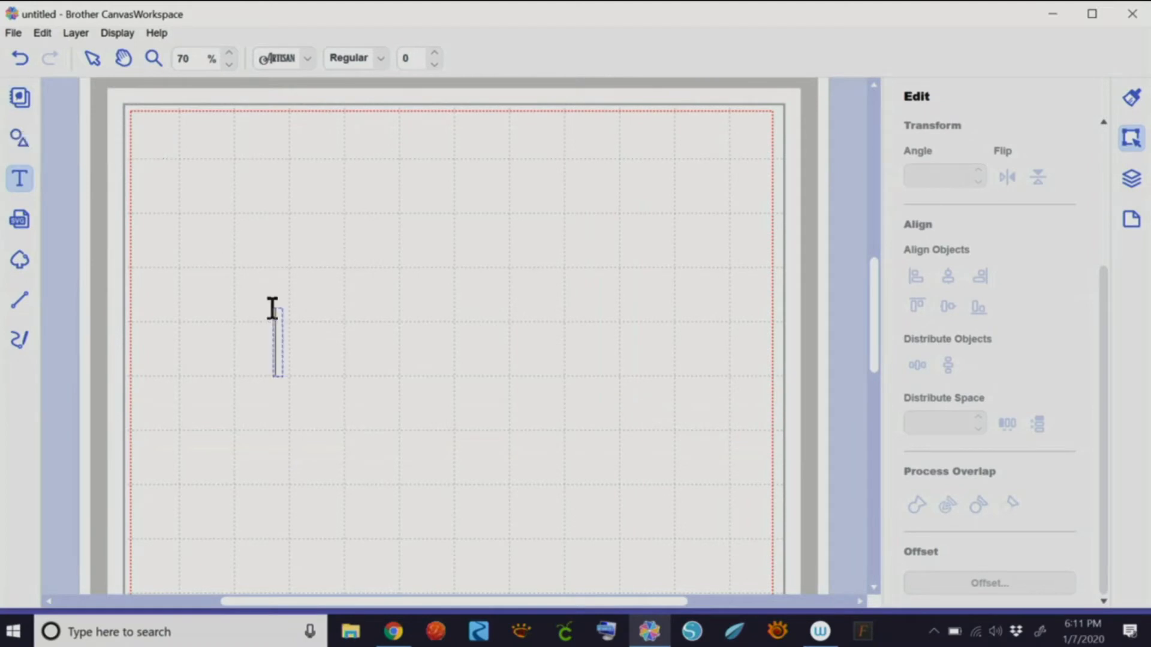
pyautogui.press('Escape')
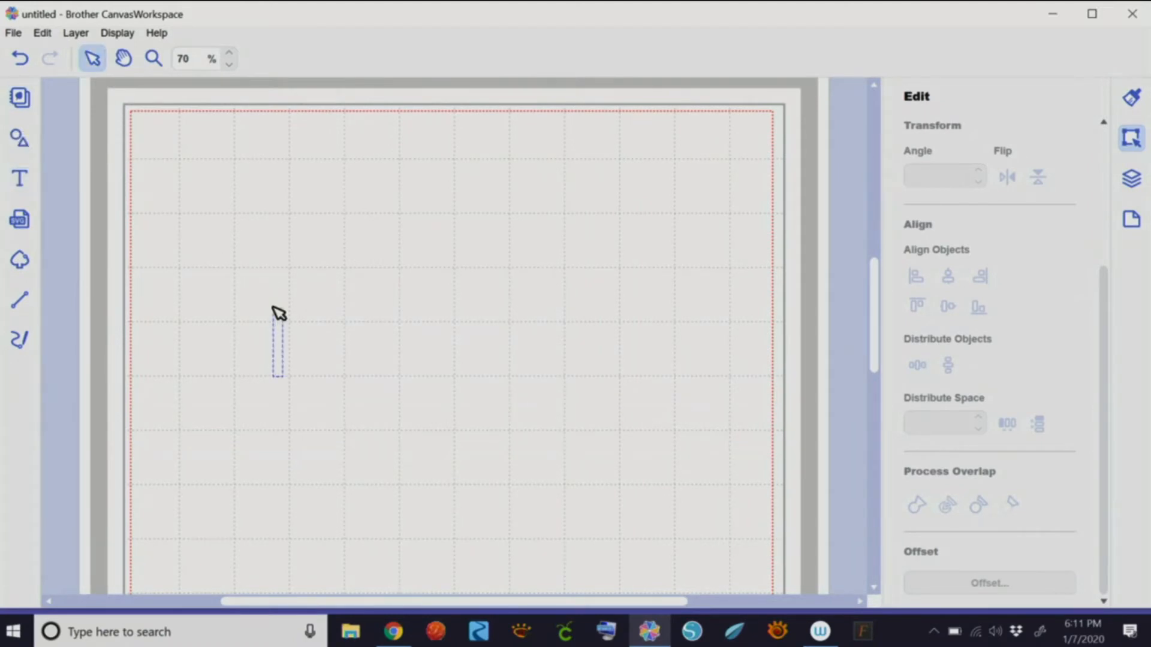
pyautogui.write('Valentines')
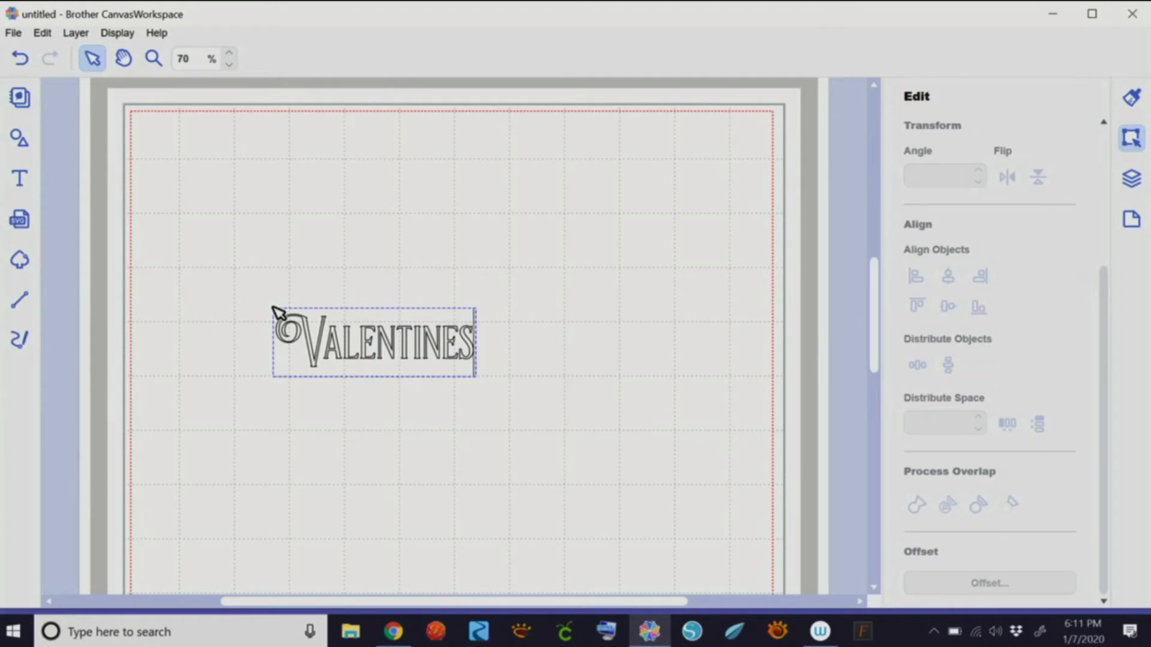
pyautogui.press('BackSpace')
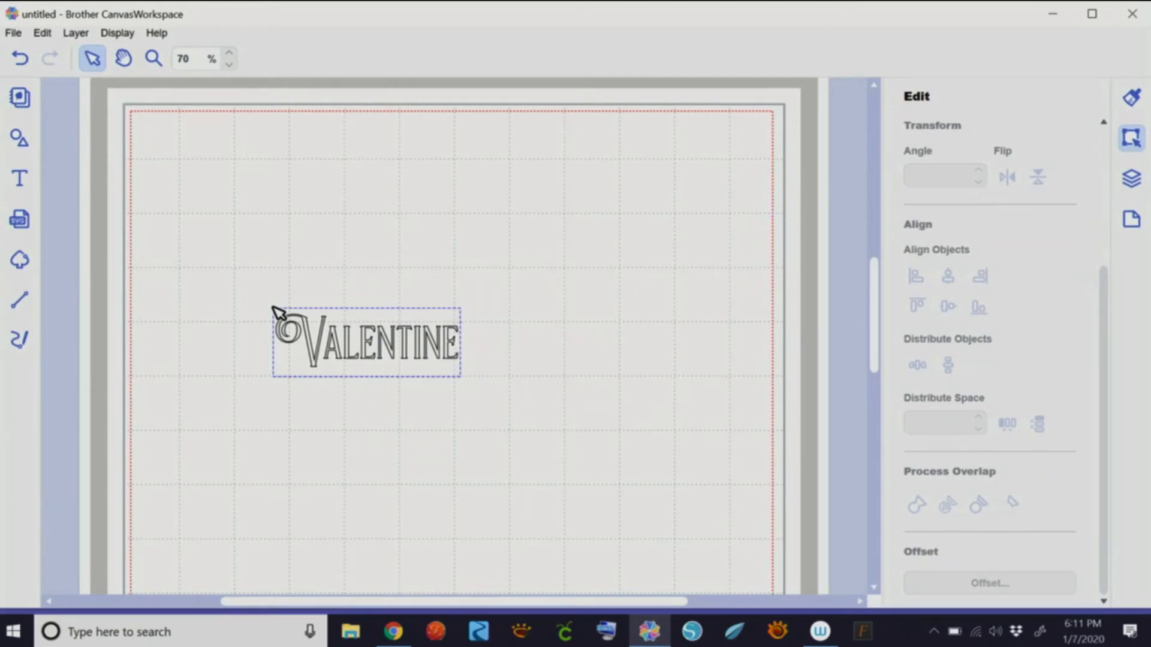
pyautogui.write("'s Day")
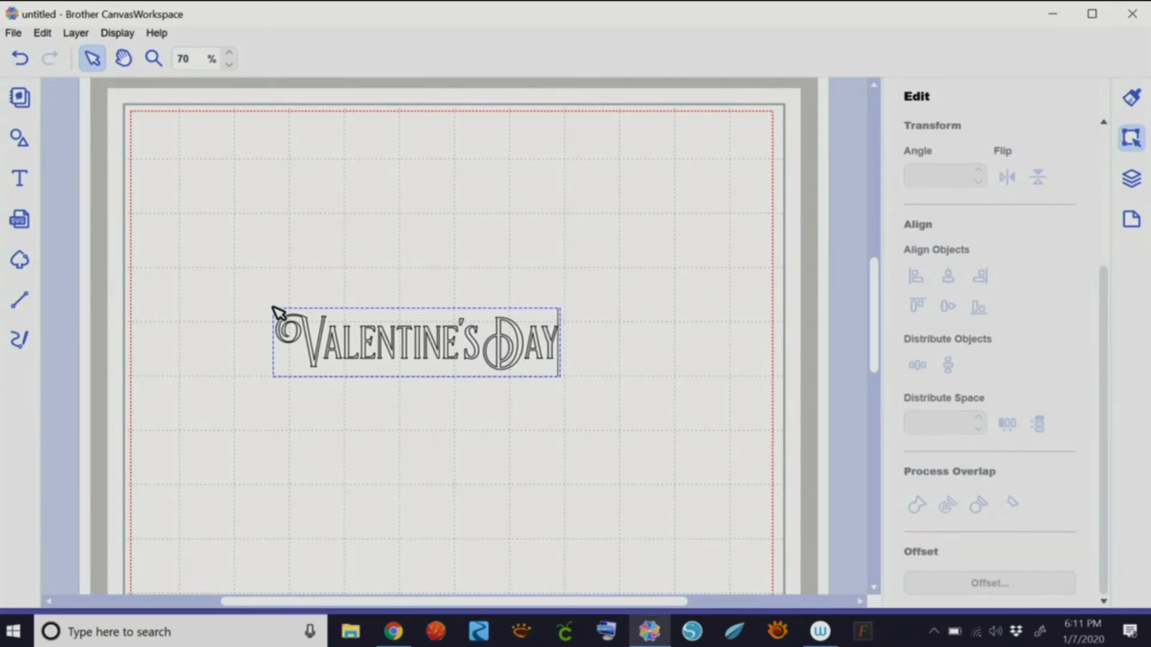
# - Fill Valentine's Day red and move it toward the lower left of the page
pyautogui.click(1130, 98)
pyautogui.click(940, 242)
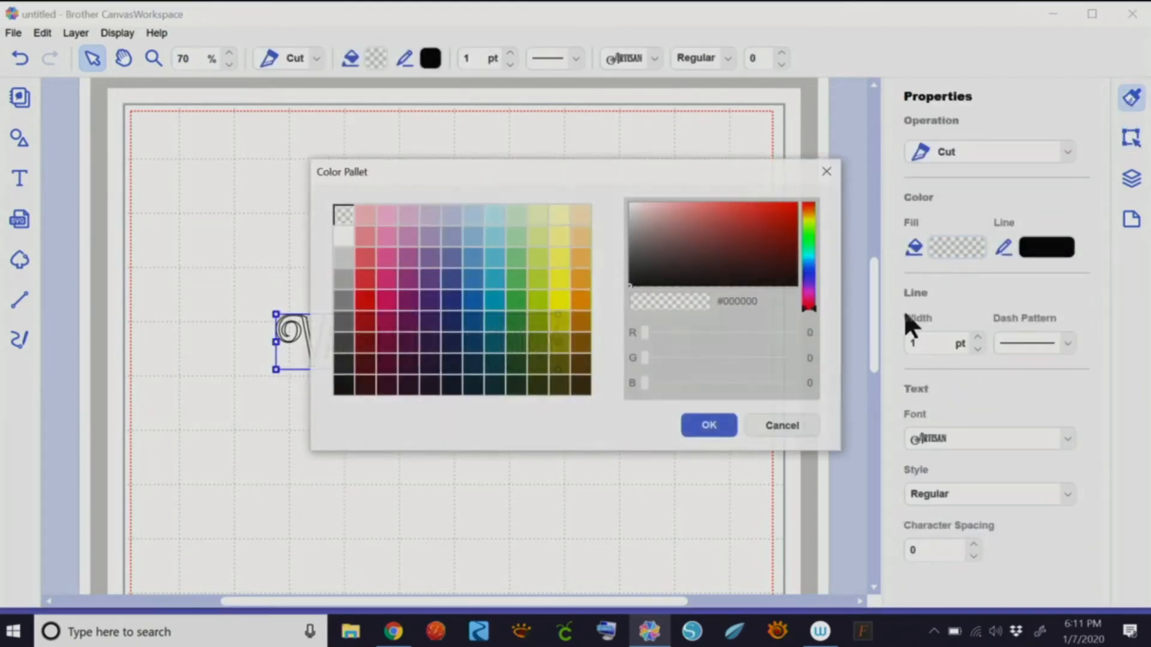
pyautogui.click(367, 298)
pyautogui.click(710, 426)
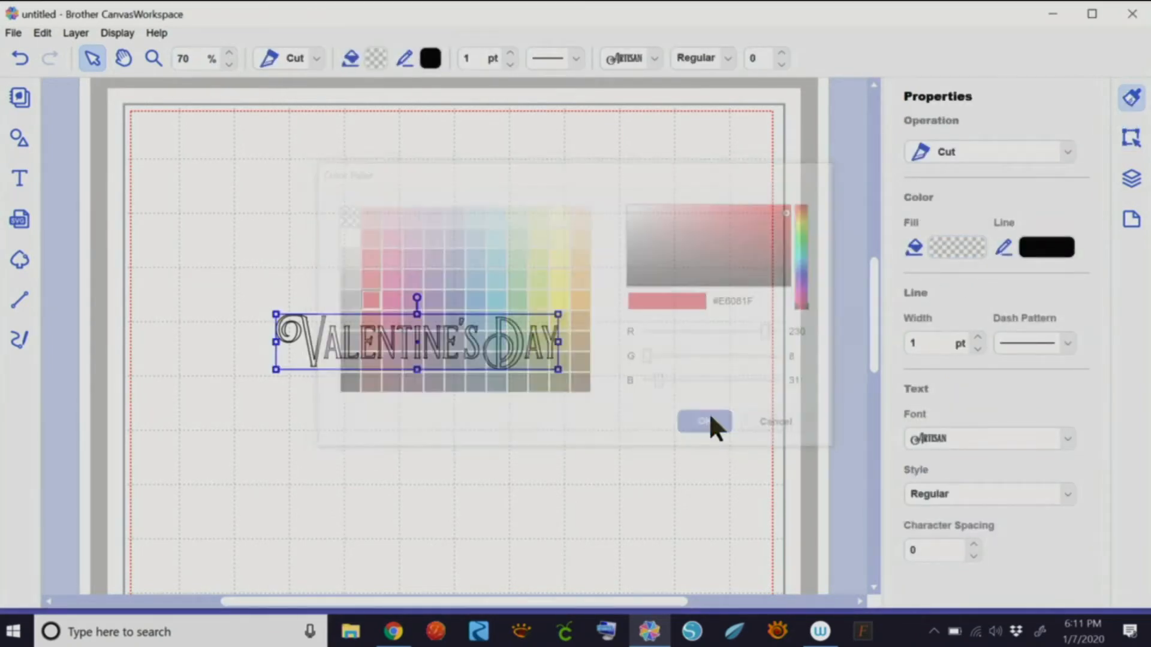
pyautogui.moveTo(457, 340); pyautogui.dragTo(420, 489)
pyautogui.click(21, 178)
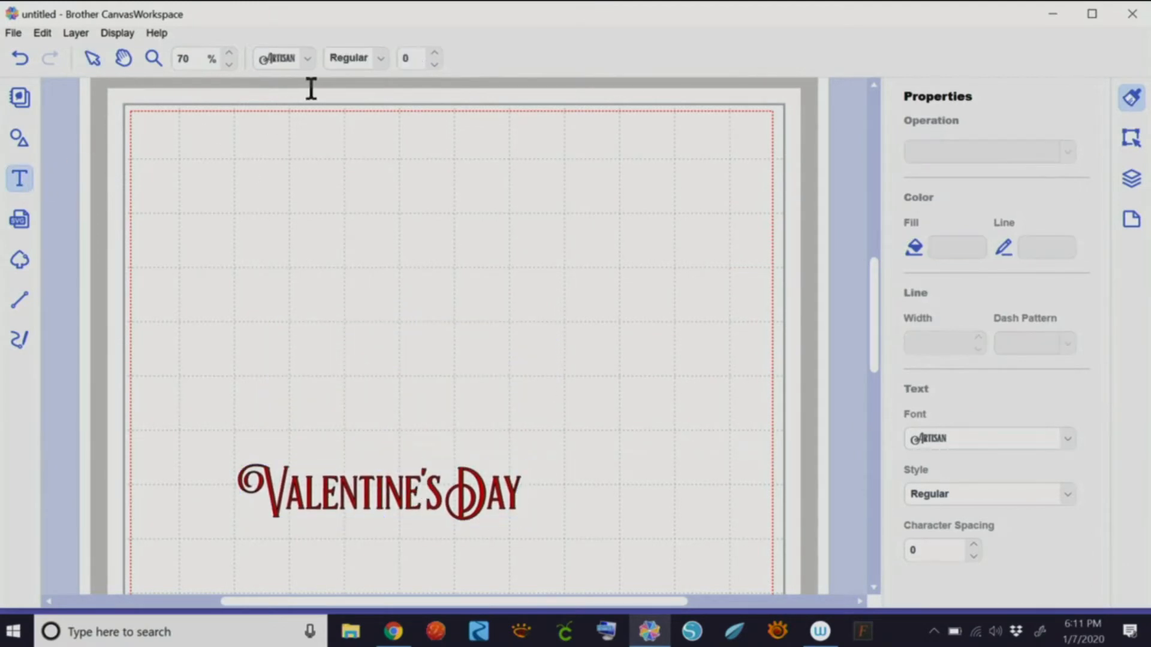
# - Pick the Acapella Script font from the font list
pyautogui.click(308, 58)
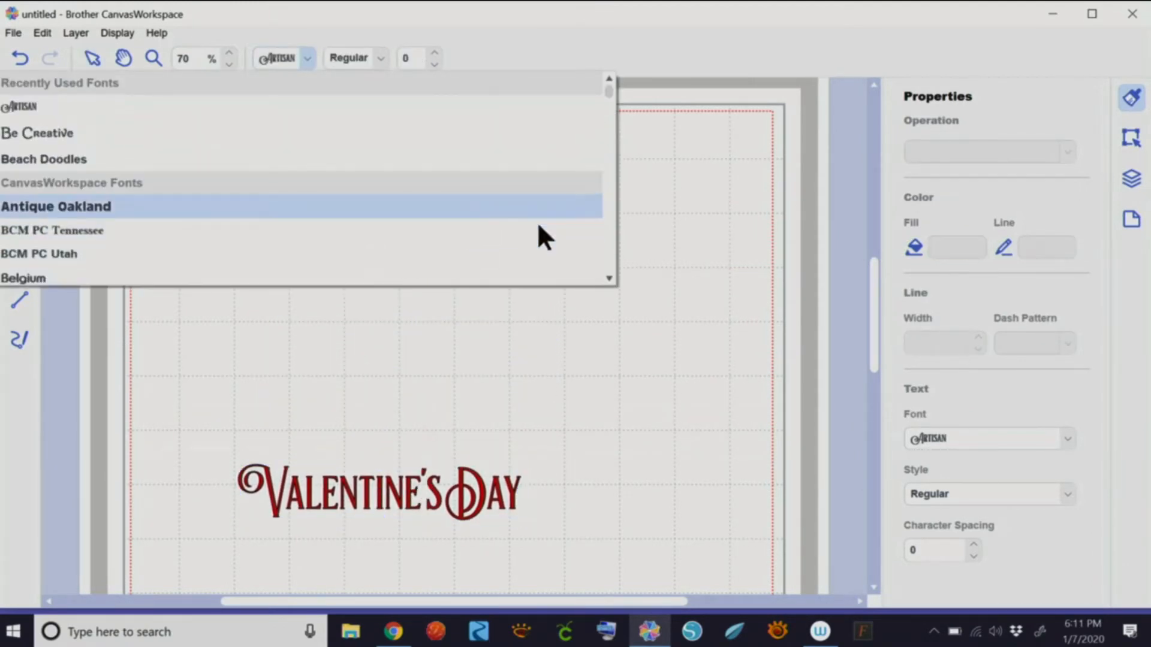
pyautogui.click(609, 277)
pyautogui.scroll(-5, 609, 275)
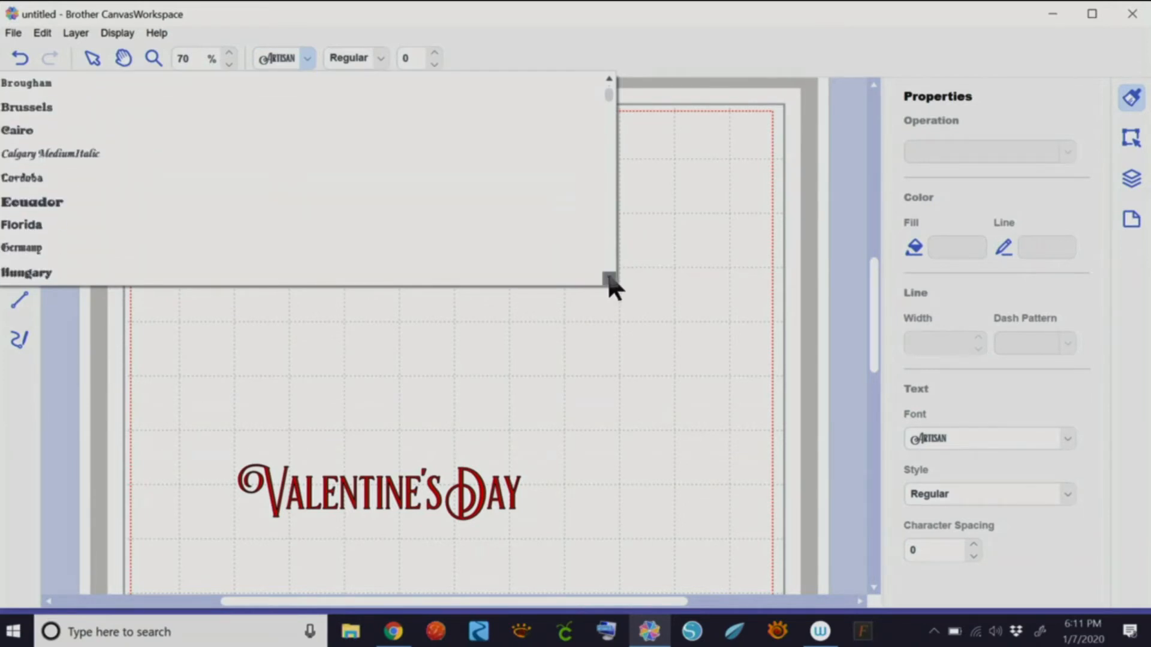
pyautogui.click(609, 277)
pyautogui.scroll(-6, 610, 276)
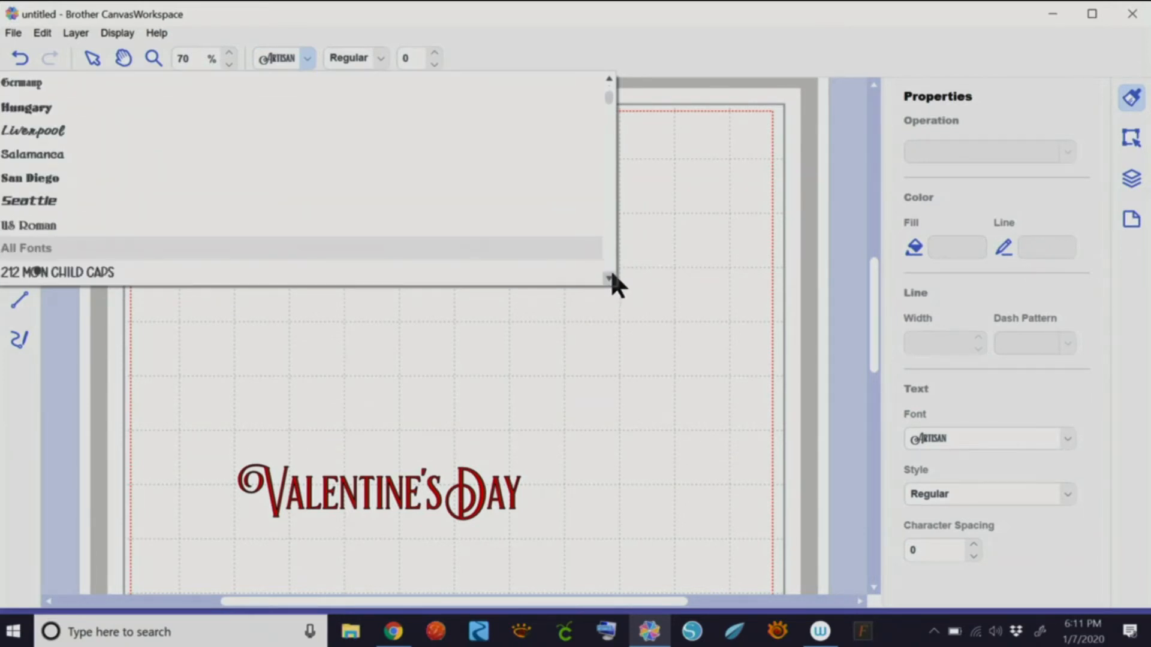
pyautogui.scroll(-3, 611, 276)
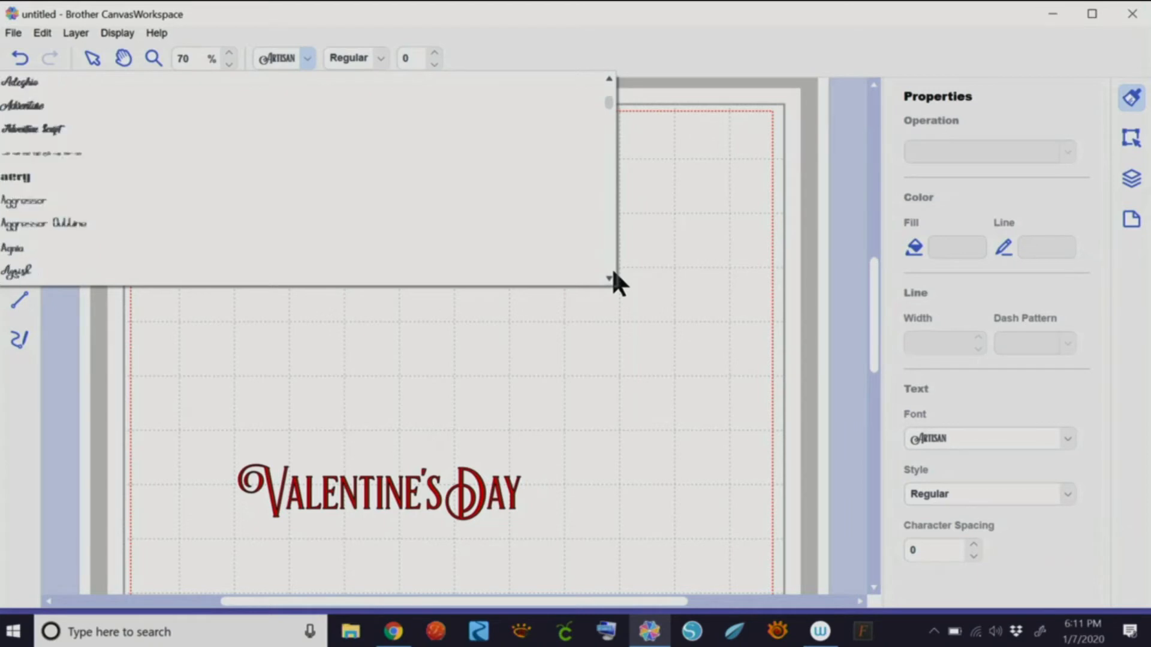
pyautogui.click(609, 78)
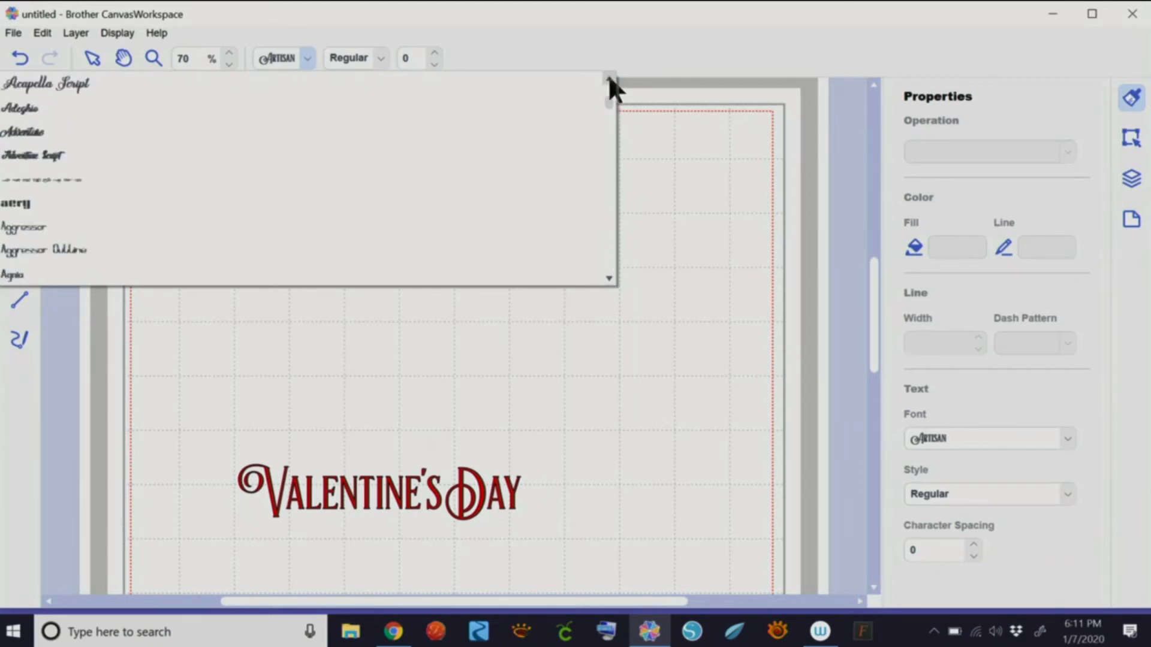
pyautogui.click(78, 82)
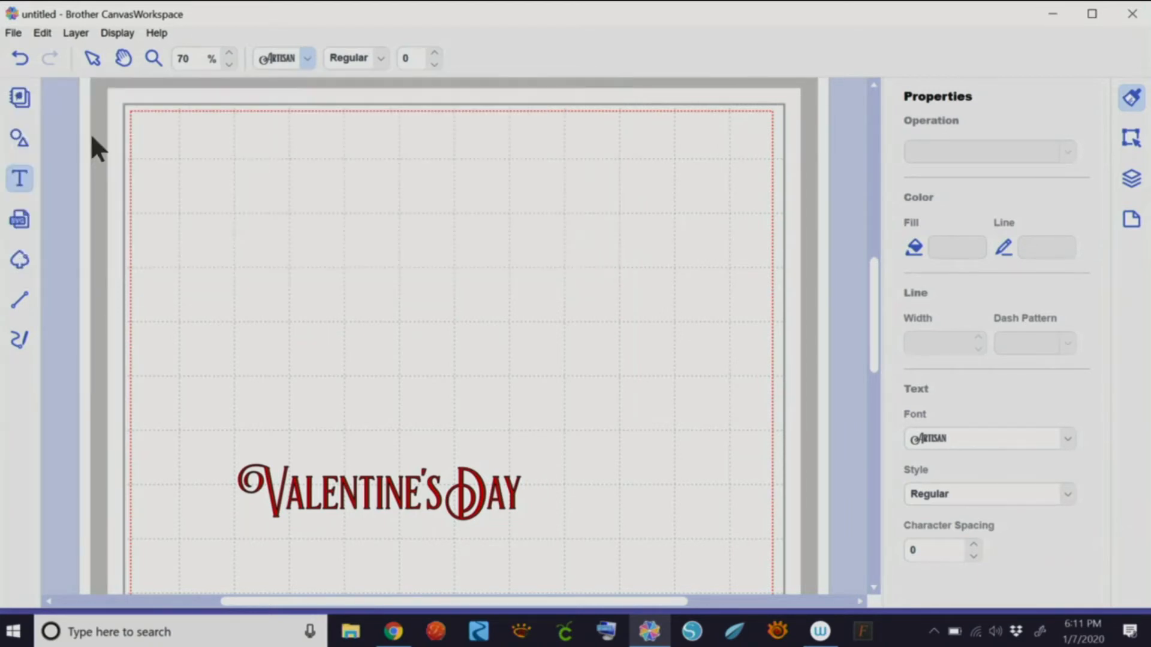
# - Type 'It's Cold Outside' above Valentine's Day and move it left and slightly up
pyautogui.click(329, 264)
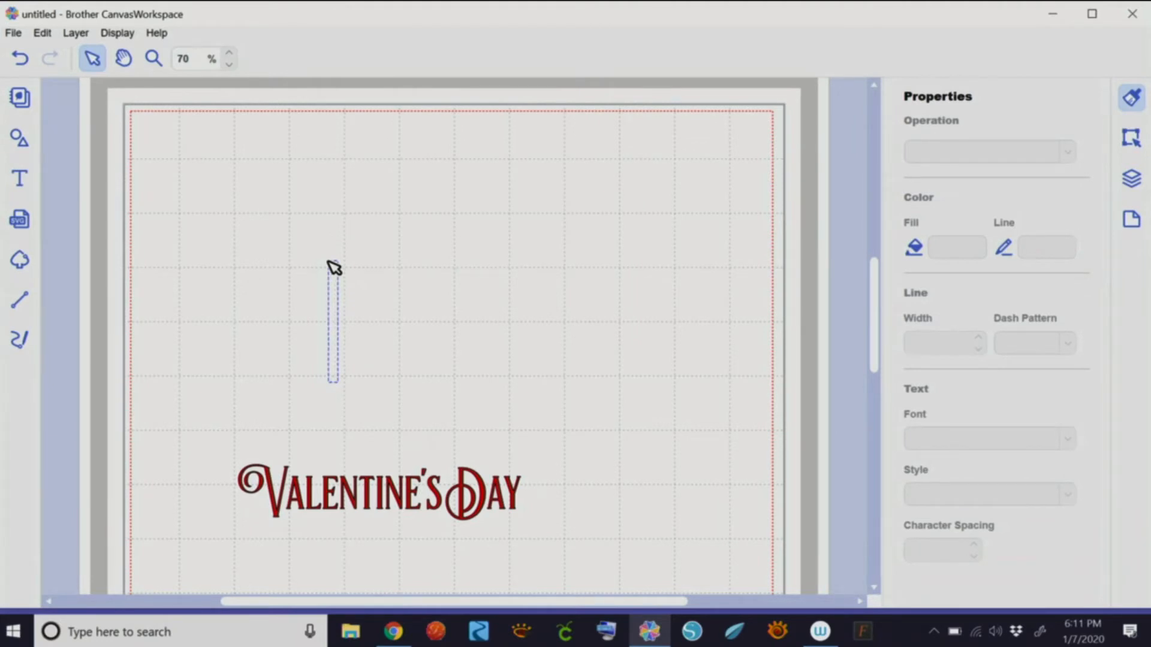
pyautogui.write('It')
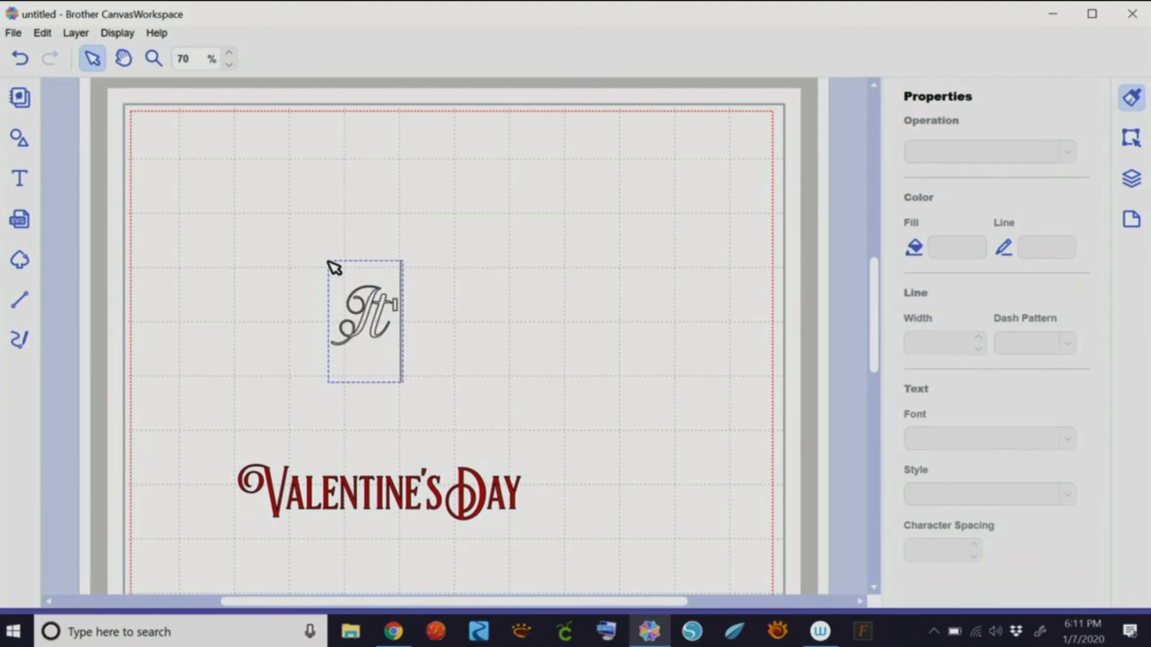
pyautogui.write("'s Cold O")
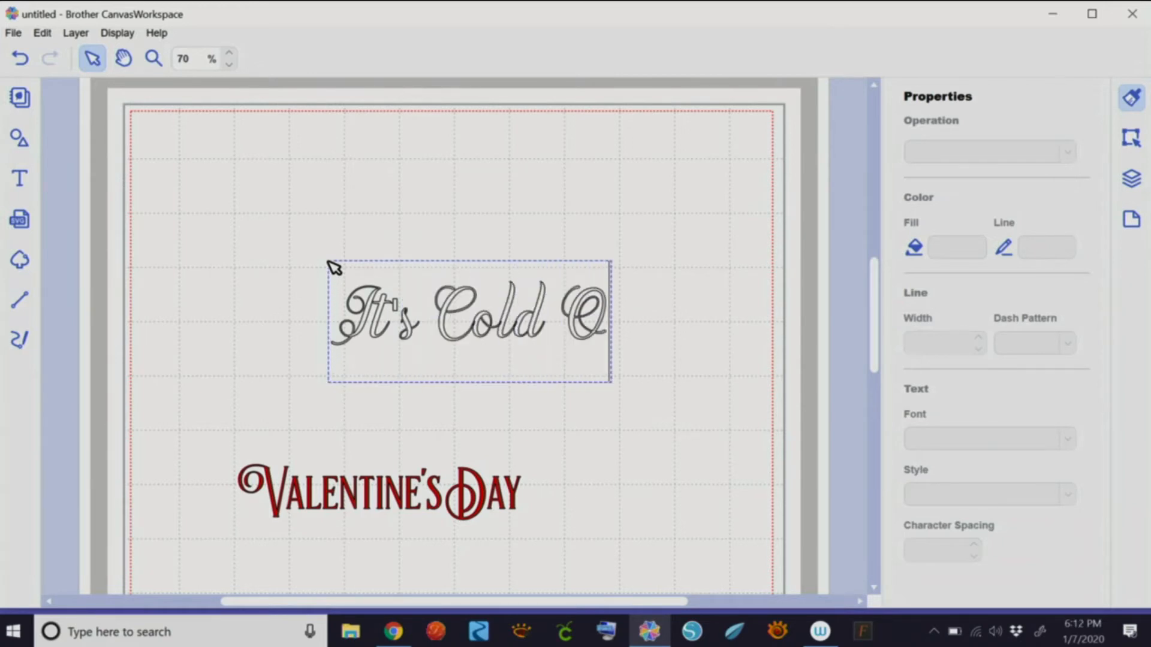
pyautogui.write('utside')
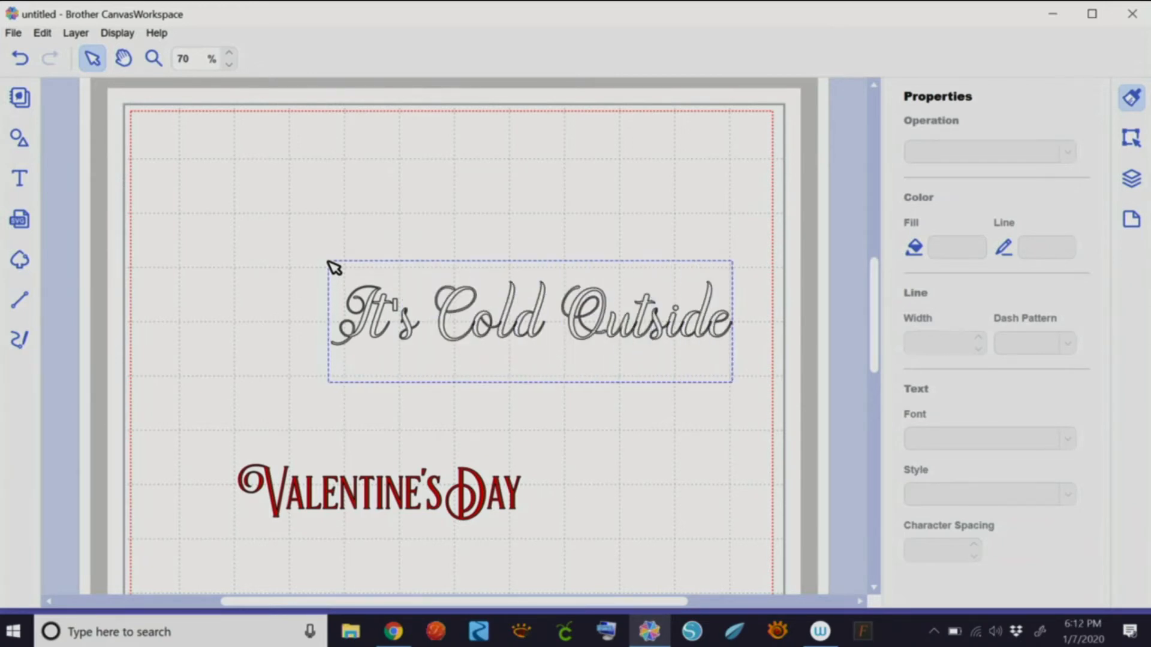
pyautogui.moveTo(595, 326); pyautogui.dragTo(535, 331)
pyautogui.click(630, 339)
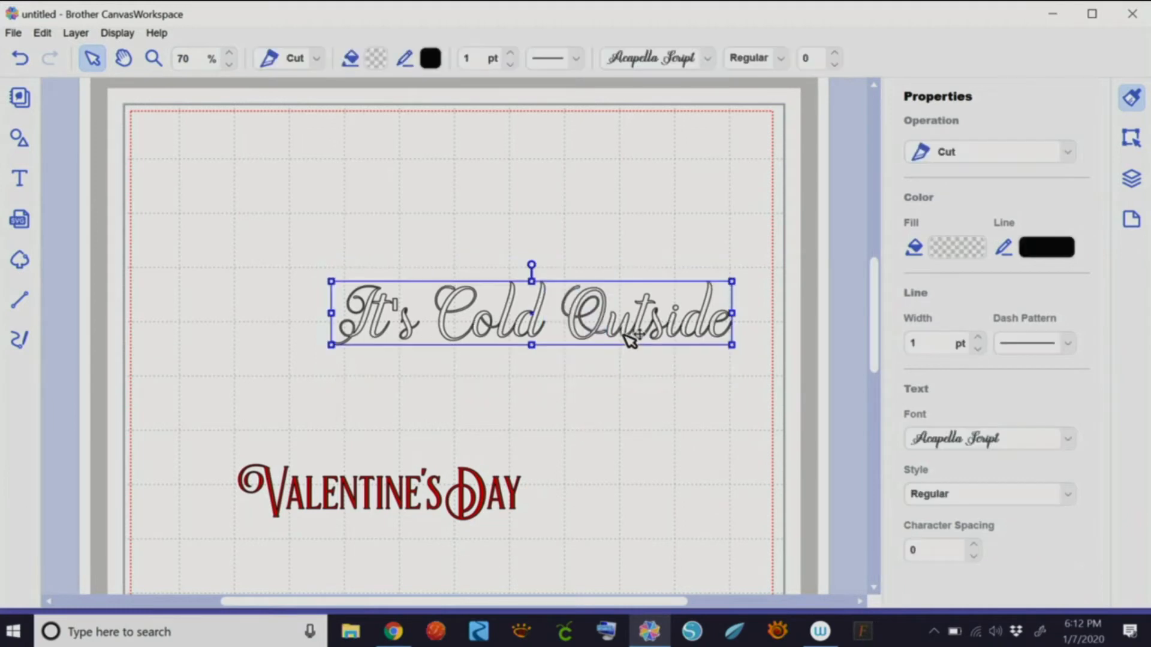
pyautogui.moveTo(623, 333); pyautogui.dragTo(537, 325)
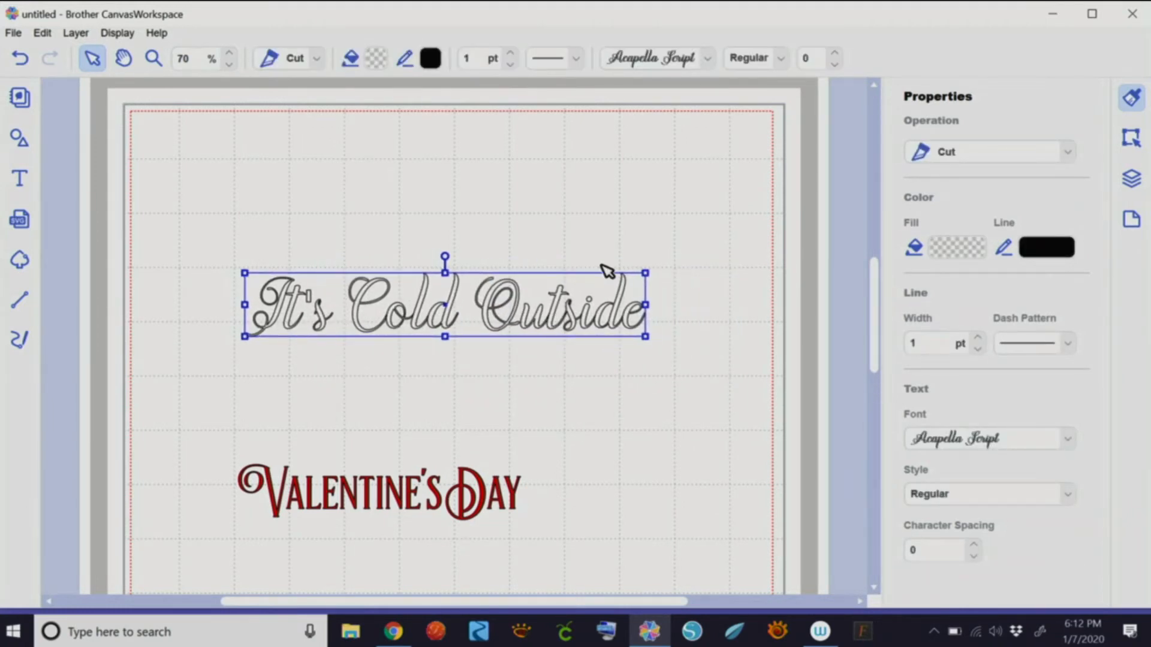
# - Fill It's Cold Outside light blue (#66A3D3) and show its position and size settings
pyautogui.click(956, 249)
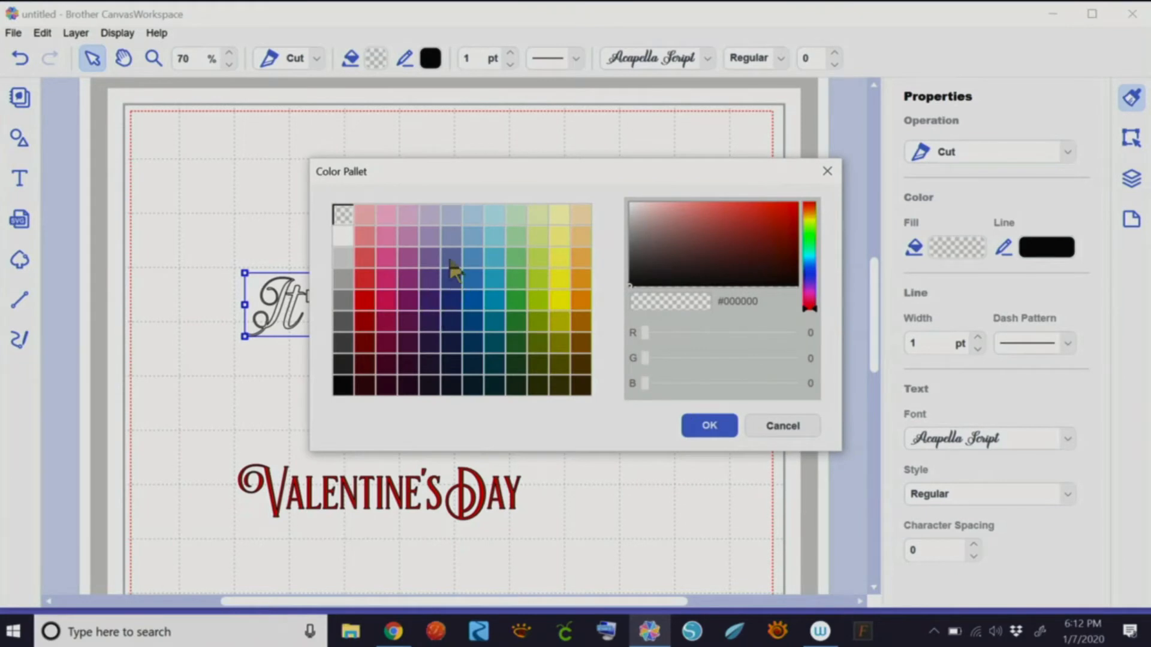
pyautogui.click(473, 256)
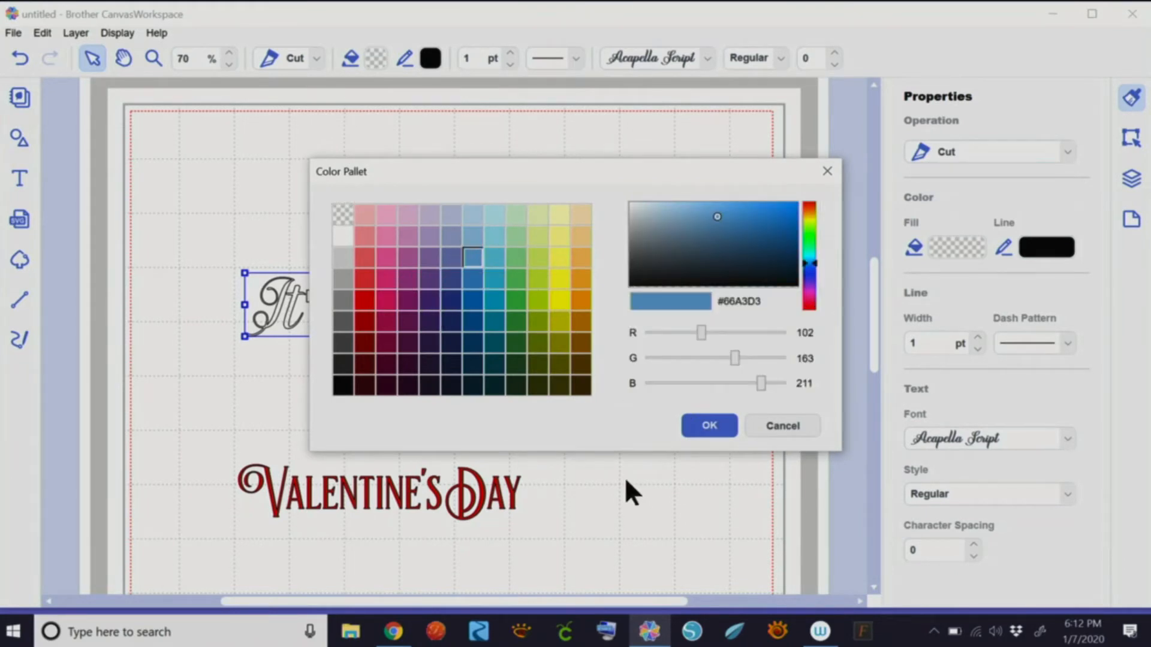
pyautogui.click(702, 425)
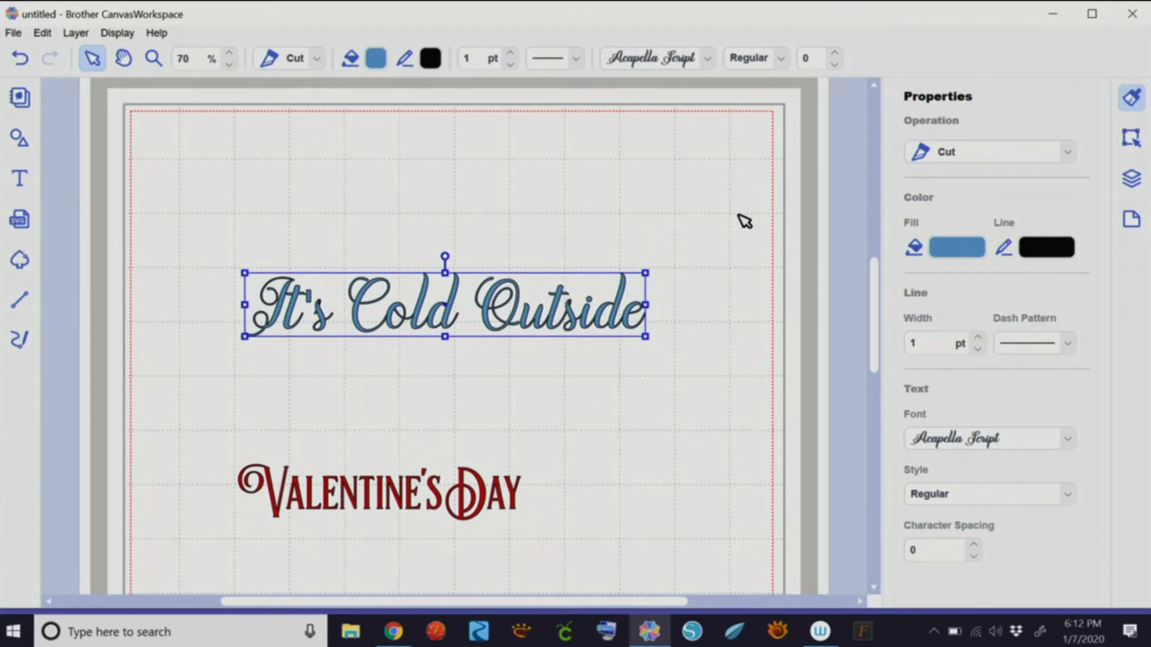
pyautogui.click(1131, 139)
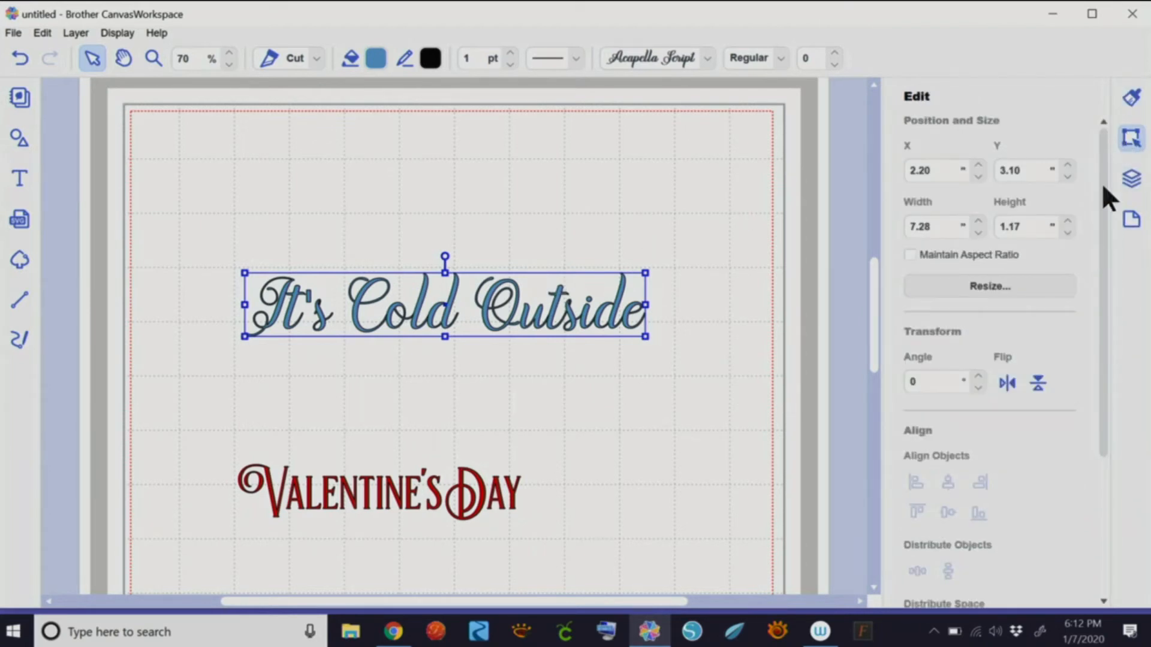
# - Stretch It's Cold Outside to about 9.92 inches wide, zooming in to check, then back to 60%
pyautogui.moveTo(1103, 217); pyautogui.dragTo(1106, 188)
pyautogui.moveTo(647, 305); pyautogui.dragTo(790, 299)
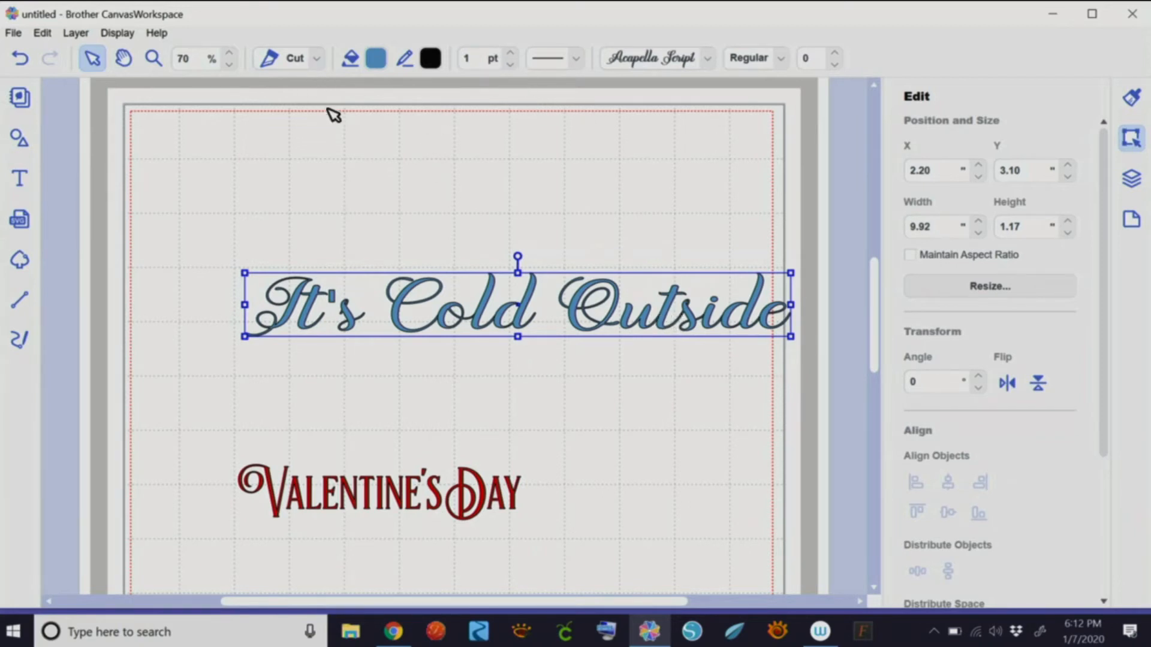
pyautogui.click(229, 53)
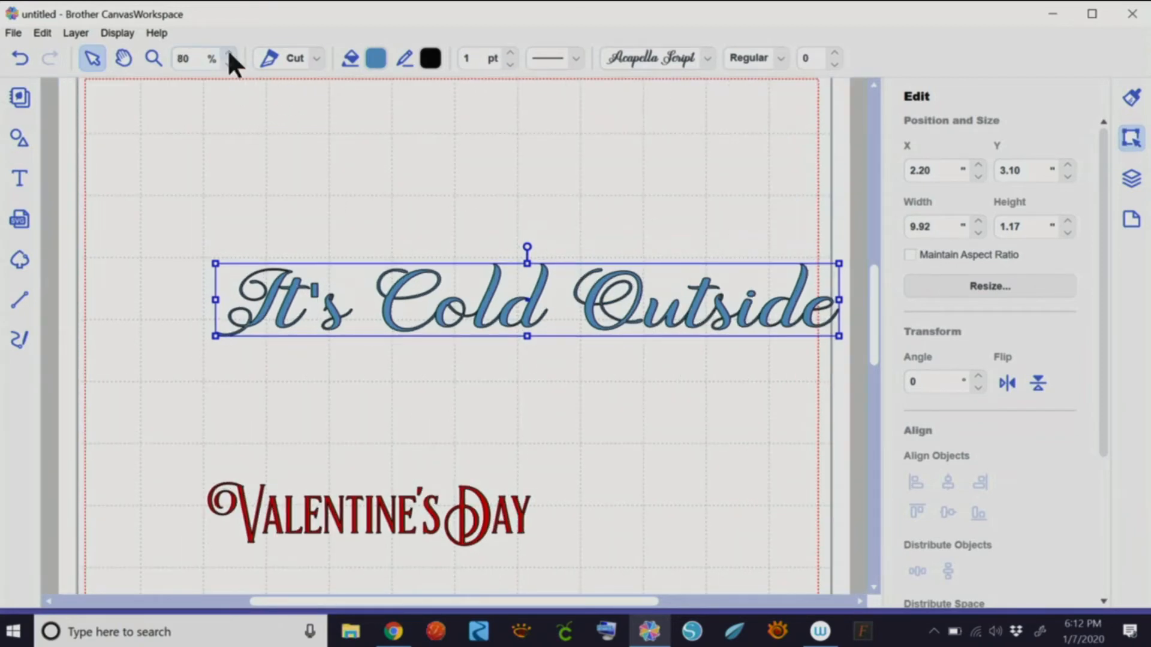
pyautogui.click(228, 52)
pyautogui.click(227, 51)
pyautogui.click(227, 52)
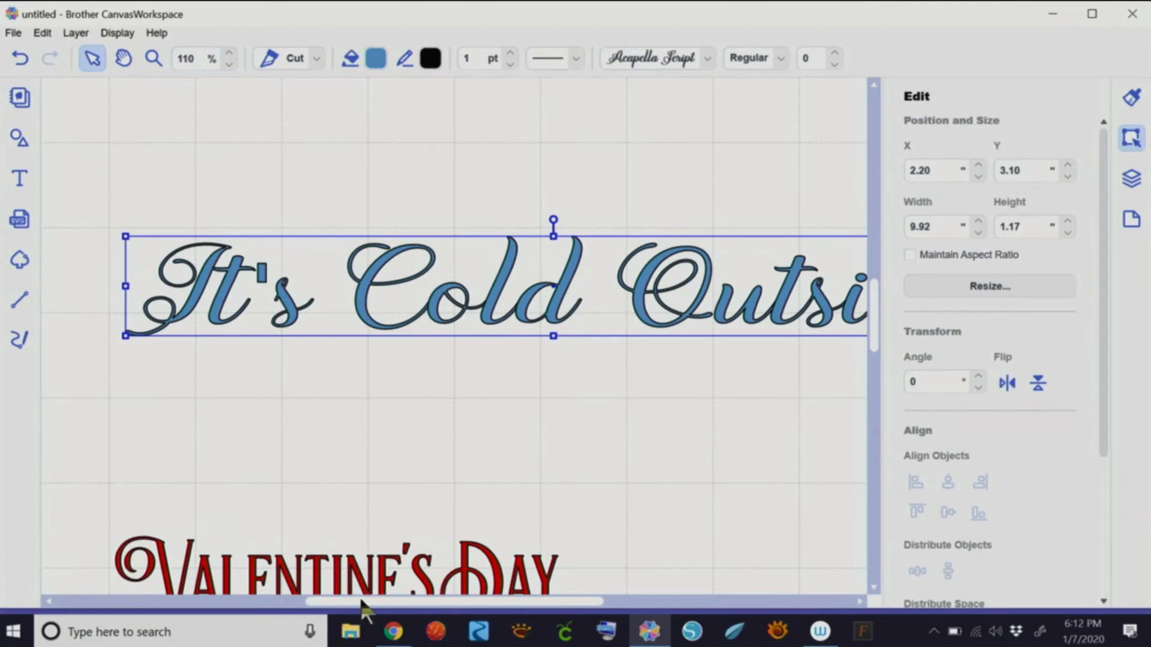
pyautogui.moveTo(361, 603); pyautogui.dragTo(450, 581)
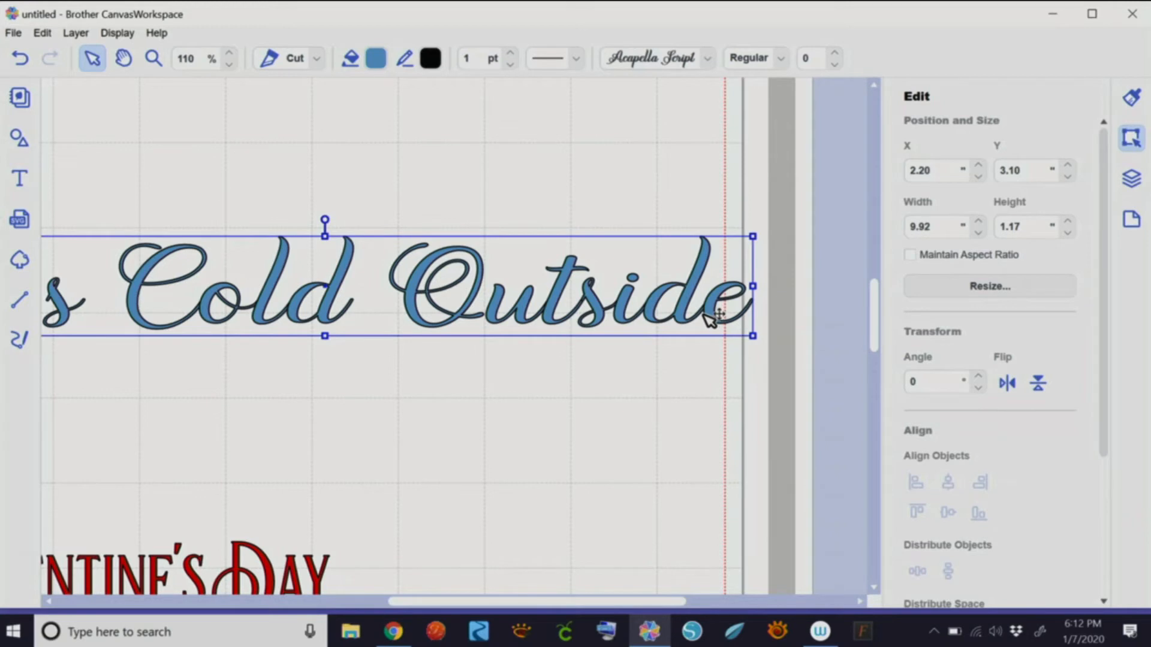
pyautogui.click(228, 52)
pyautogui.click(228, 53)
pyautogui.click(229, 52)
pyautogui.click(228, 52)
pyautogui.click(228, 52)
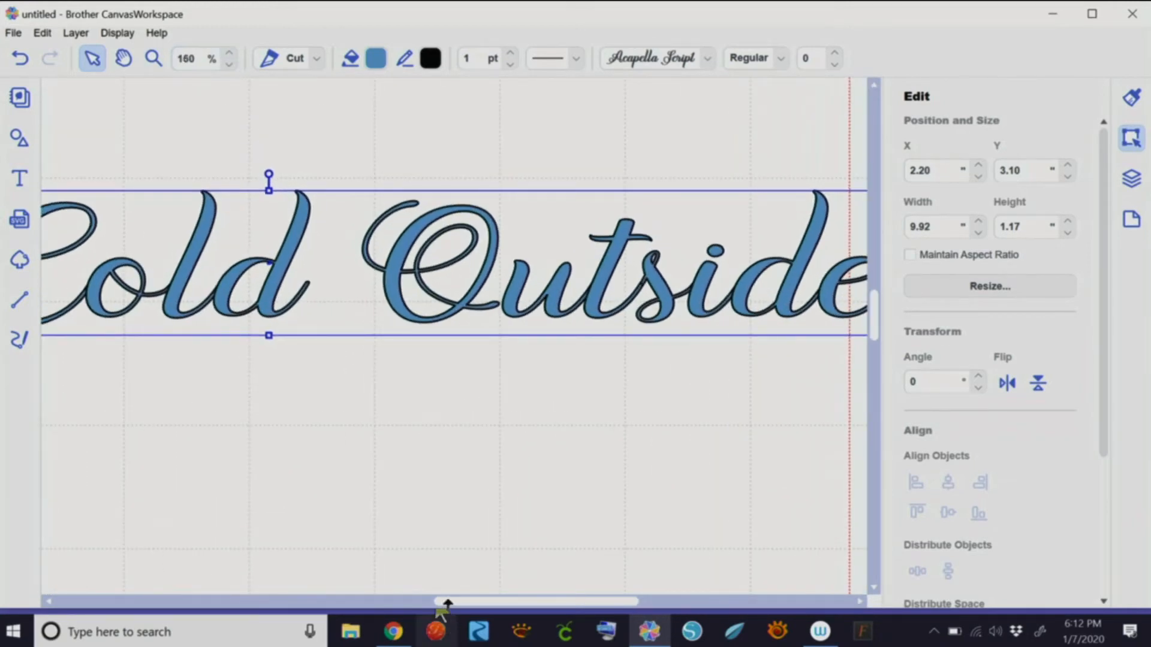
pyautogui.moveTo(445, 602); pyautogui.dragTo(496, 599)
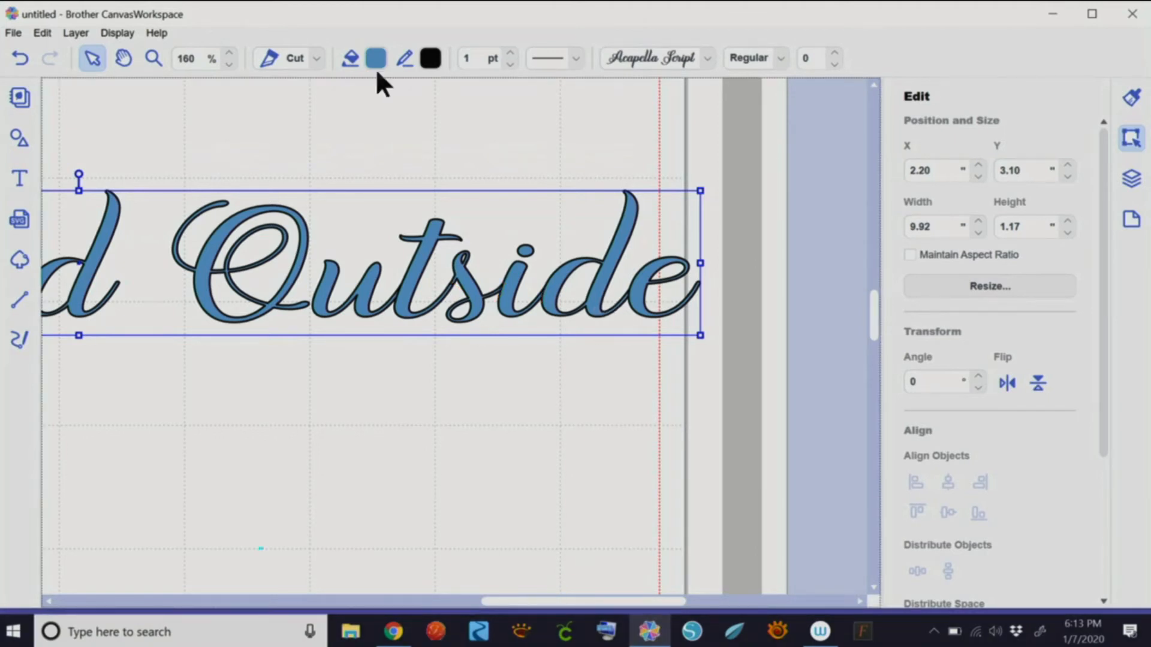
pyautogui.click(228, 64)
pyautogui.click(228, 64)
pyautogui.click(229, 64)
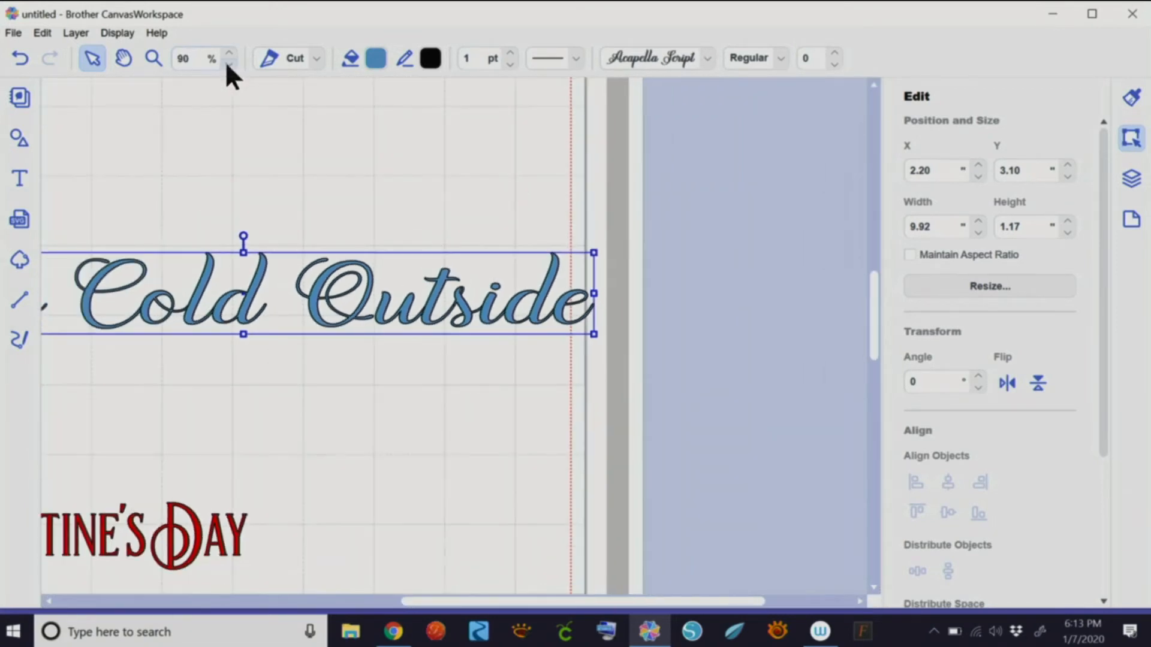
pyautogui.click(228, 63)
pyautogui.moveTo(424, 602); pyautogui.dragTo(318, 603)
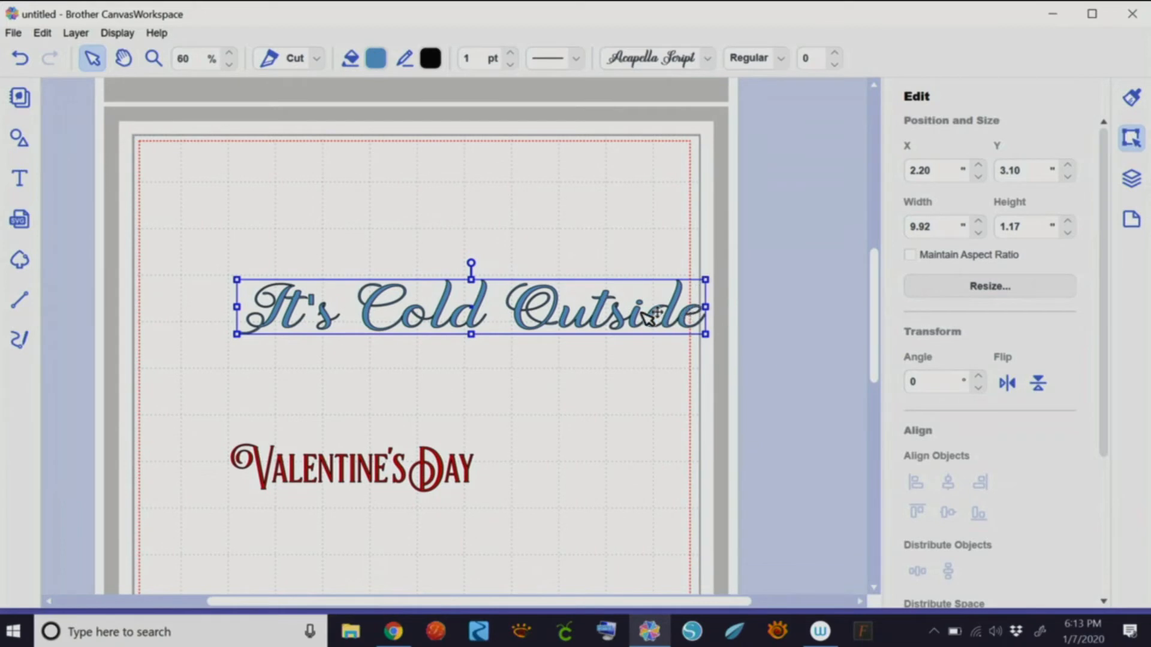
# - Move It's Cold Outside slightly left and weld its letters into one shape
pyautogui.moveTo(640, 323); pyautogui.dragTo(588, 321)
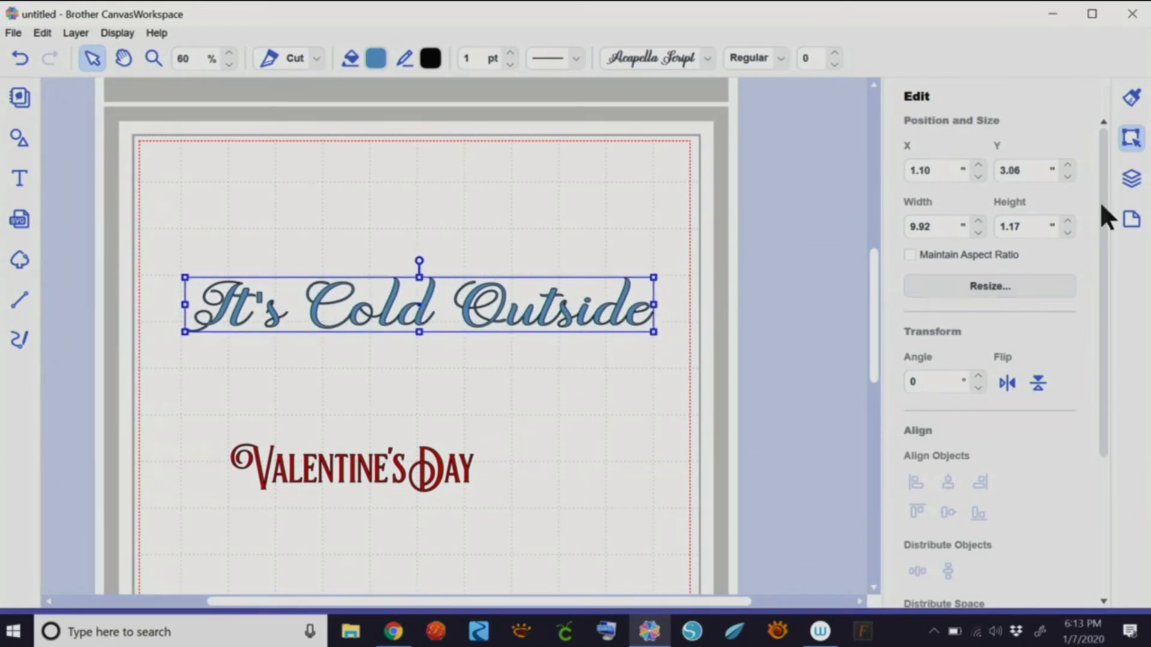
pyautogui.moveTo(1099, 209); pyautogui.dragTo(1103, 430)
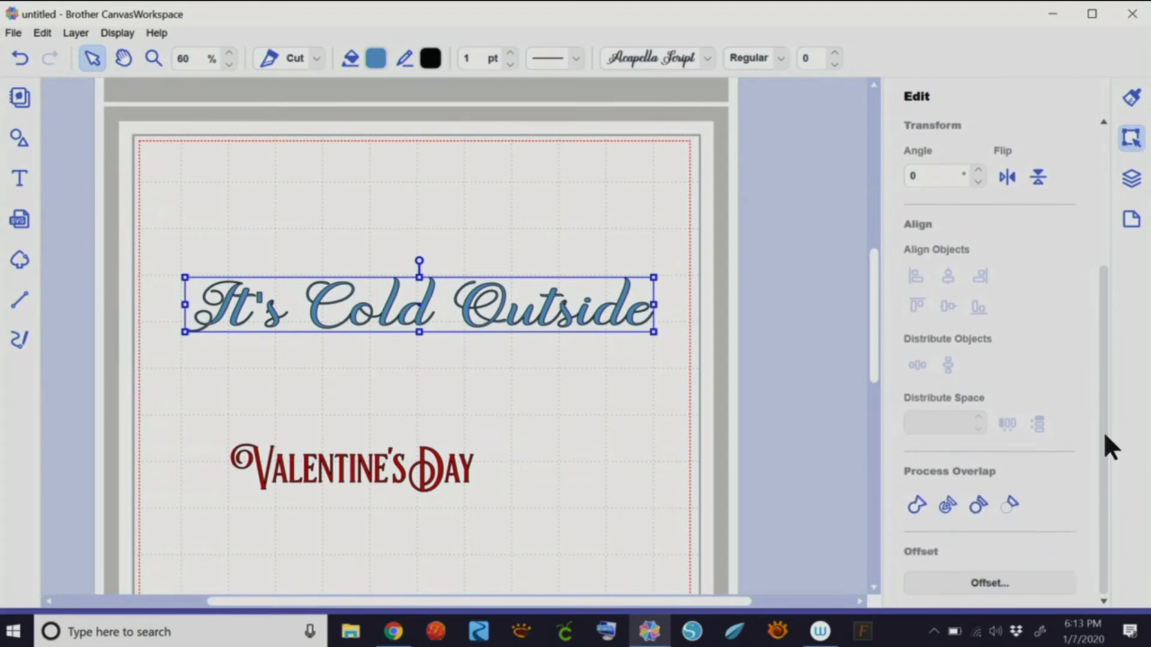
pyautogui.click(915, 506)
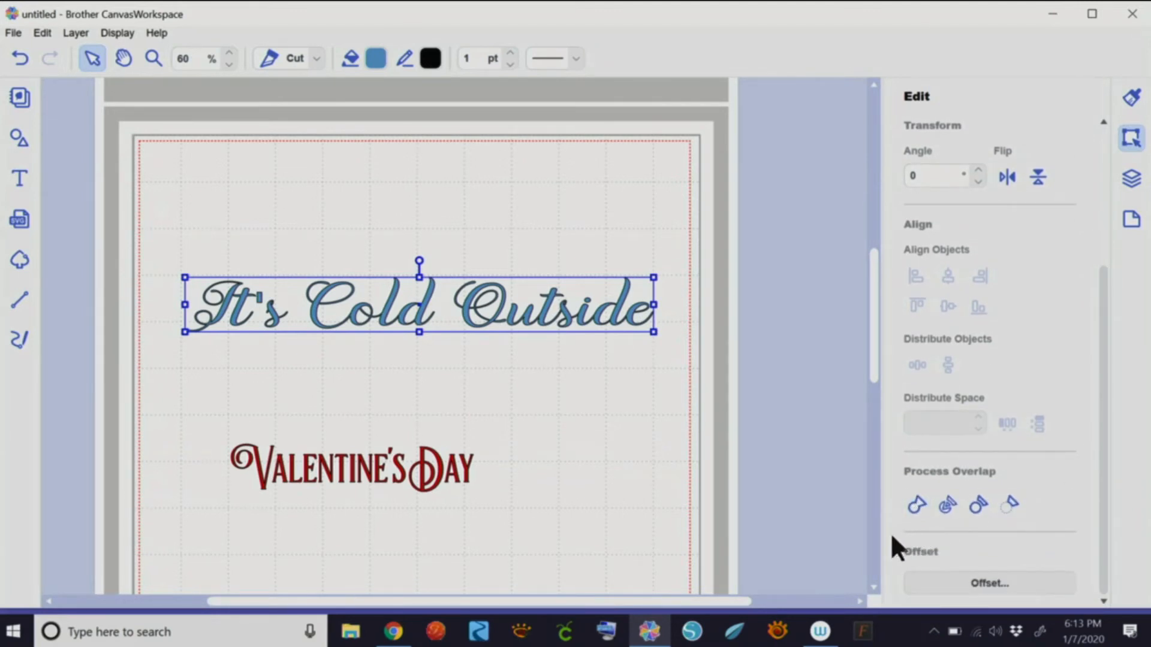
# - Resize the welded It's Cold Outside and place it at the top centre of the page
pyautogui.moveTo(572, 307); pyautogui.dragTo(566, 300)
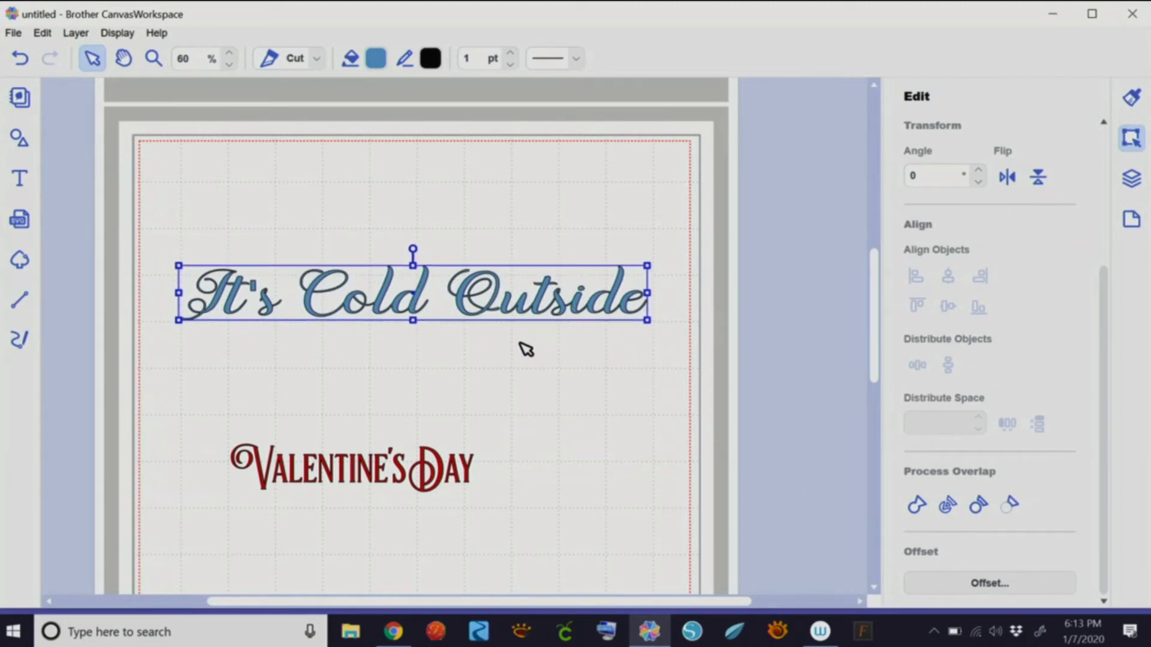
pyautogui.moveTo(648, 324); pyautogui.dragTo(832, 487)
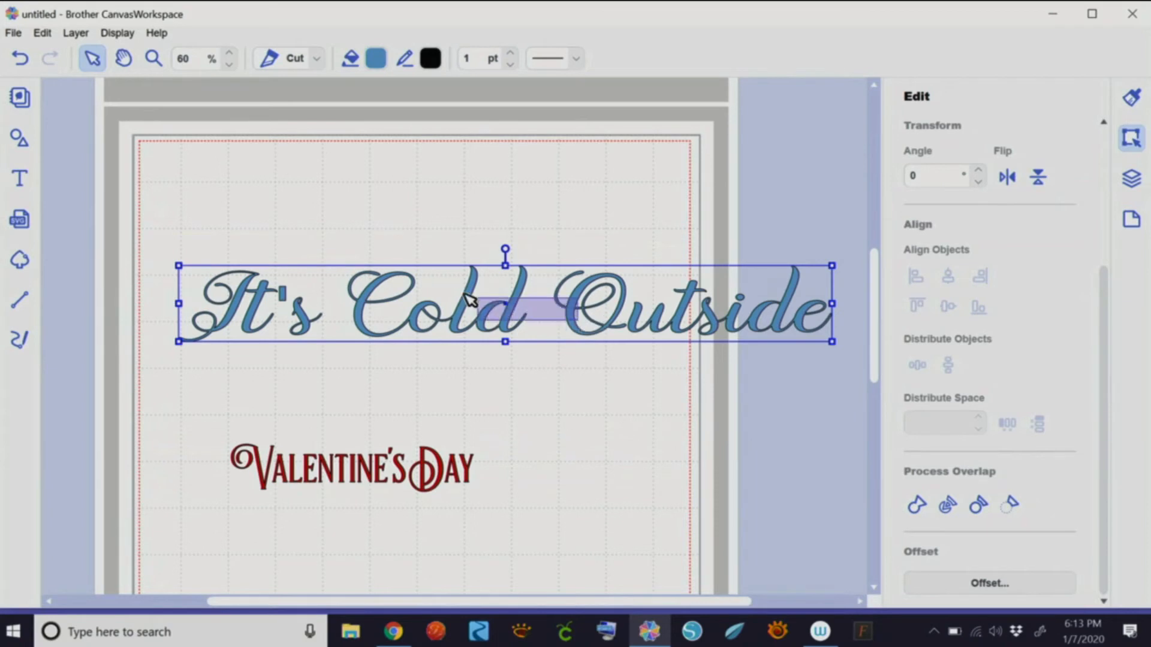
pyautogui.moveTo(470, 306); pyautogui.dragTo(238, 226)
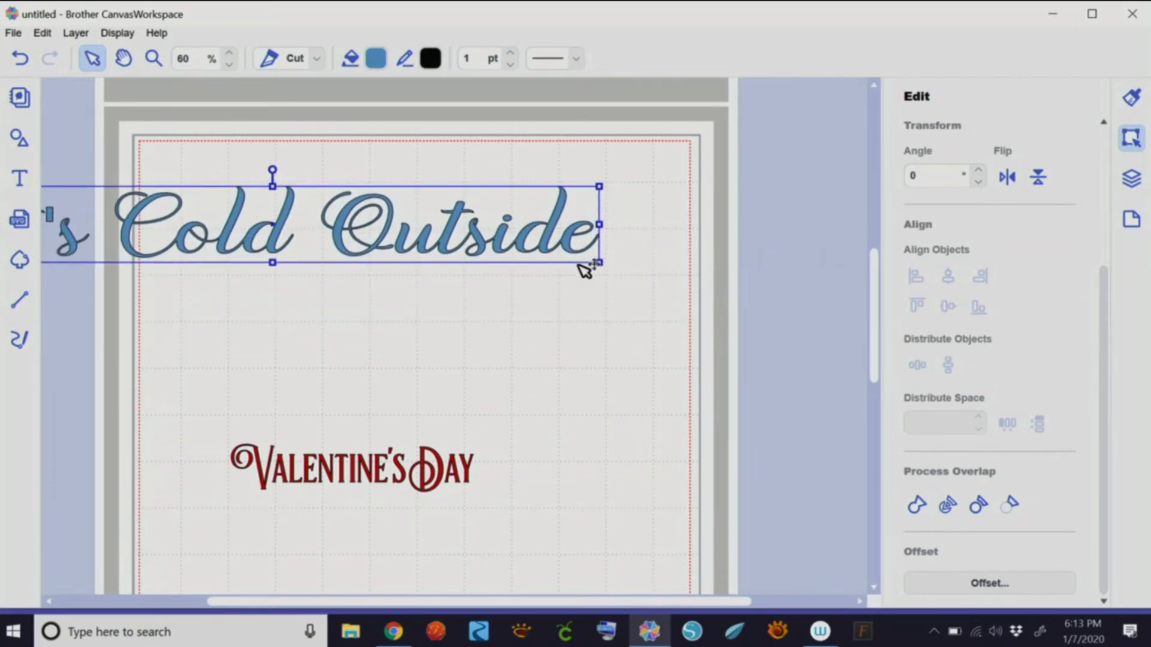
pyautogui.moveTo(681, 347); pyautogui.dragTo(814, 424)
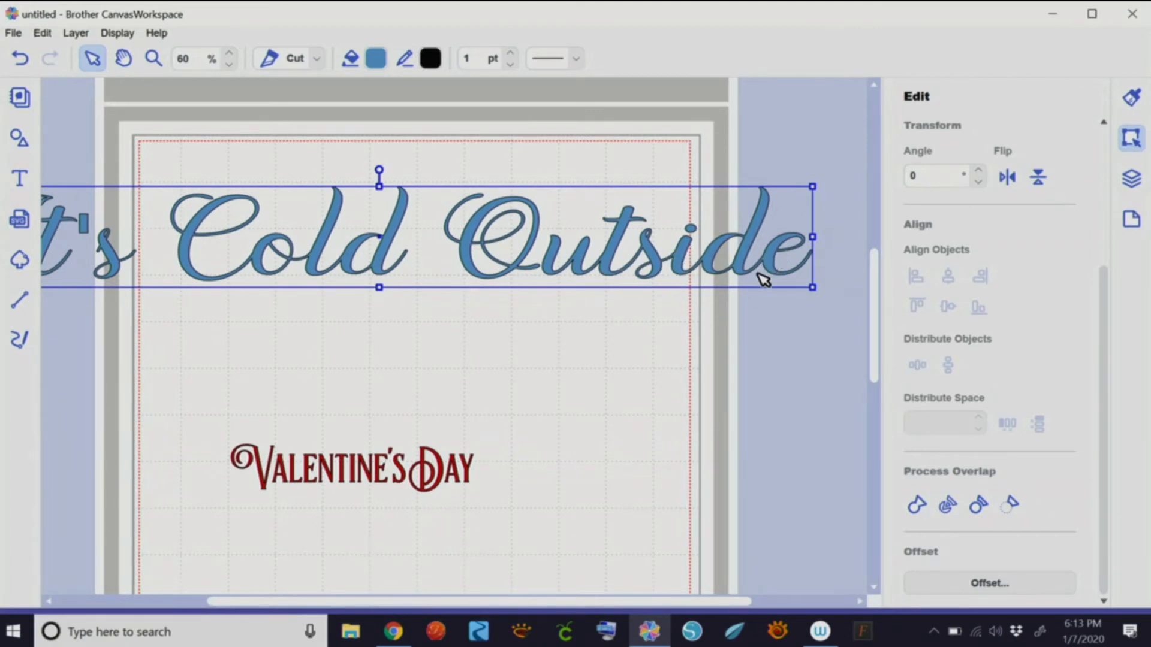
pyautogui.moveTo(813, 187); pyautogui.dragTo(332, 290)
pyautogui.moveTo(252, 277); pyautogui.dragTo(458, 263)
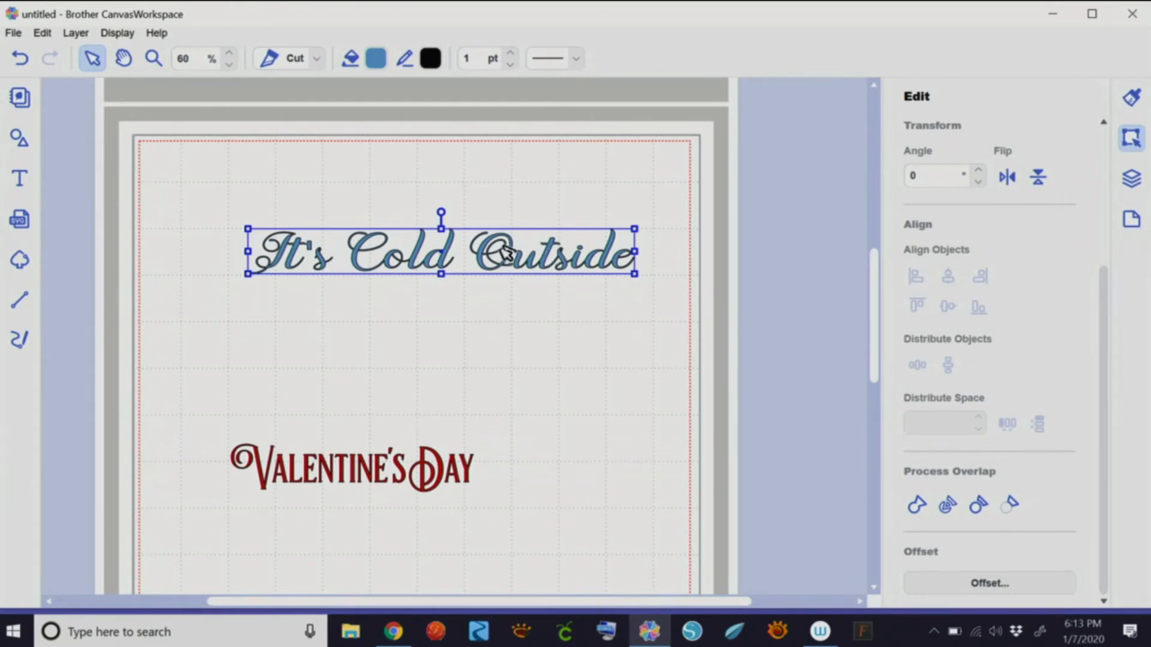
pyautogui.moveTo(507, 254); pyautogui.dragTo(467, 246)
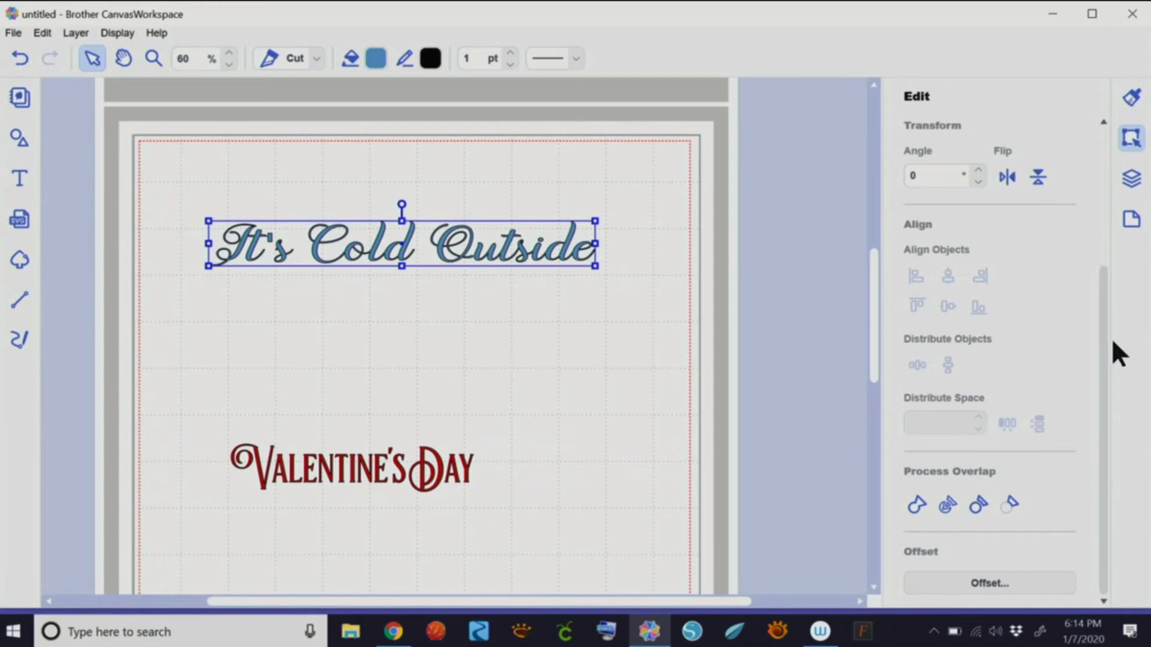
pyautogui.click(473, 474)
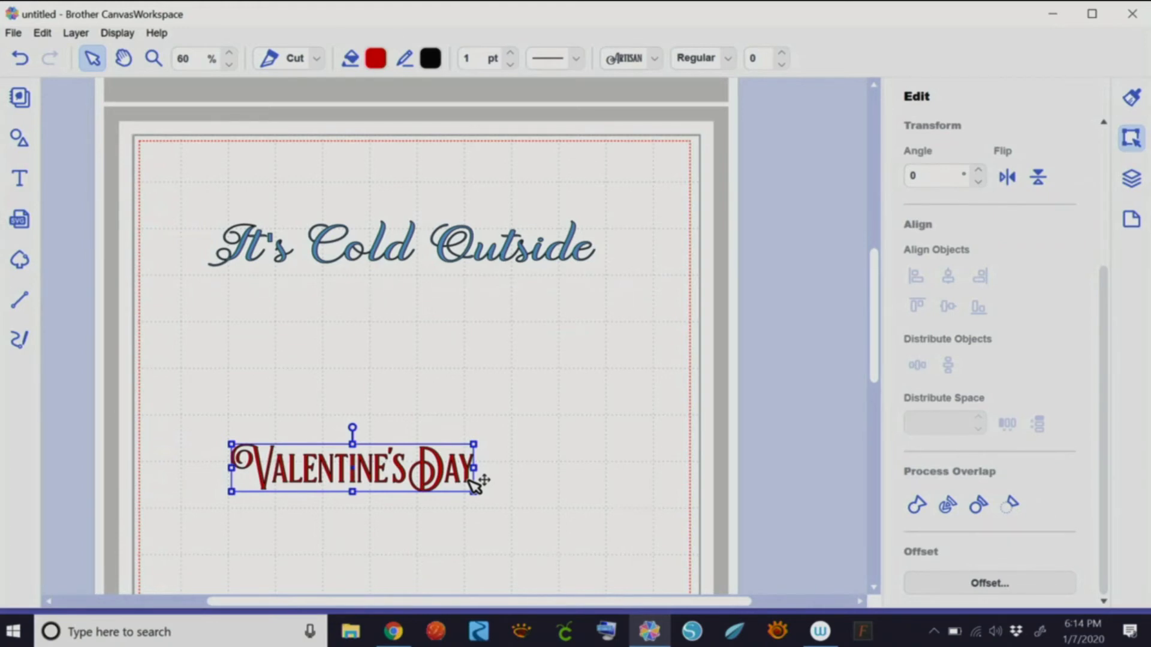
# - Move Valentine's Day higher and paste a duplicate directly beneath it
pyautogui.moveTo(432, 471); pyautogui.dragTo(431, 373)
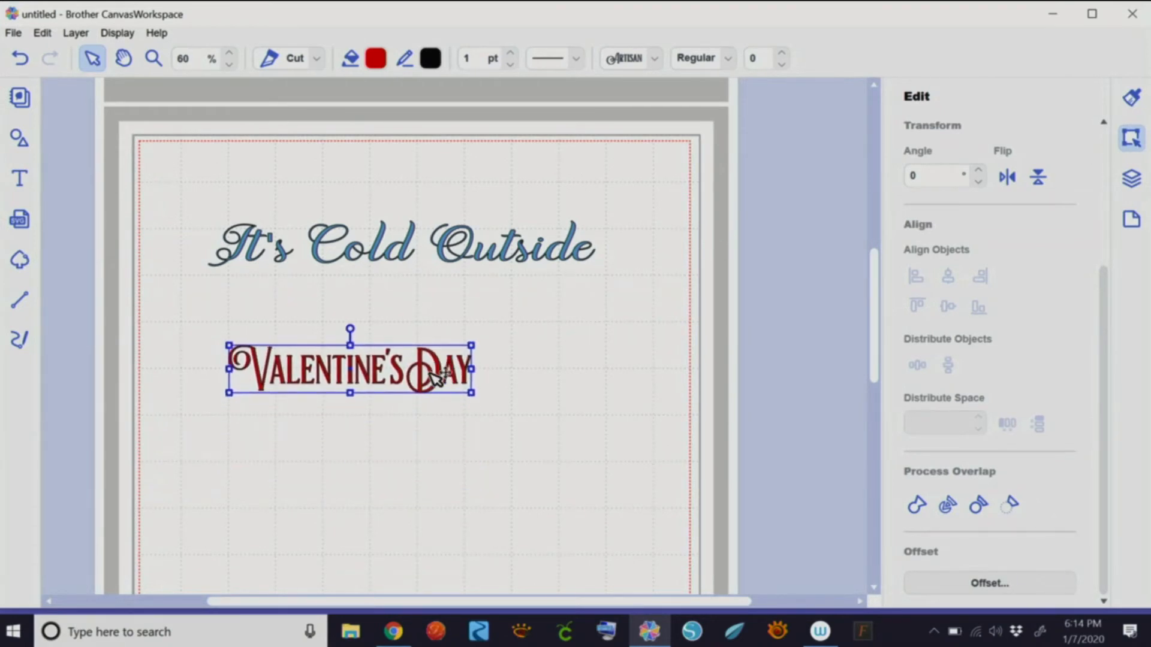
pyautogui.rightClick(435, 377)
pyautogui.click(389, 399)
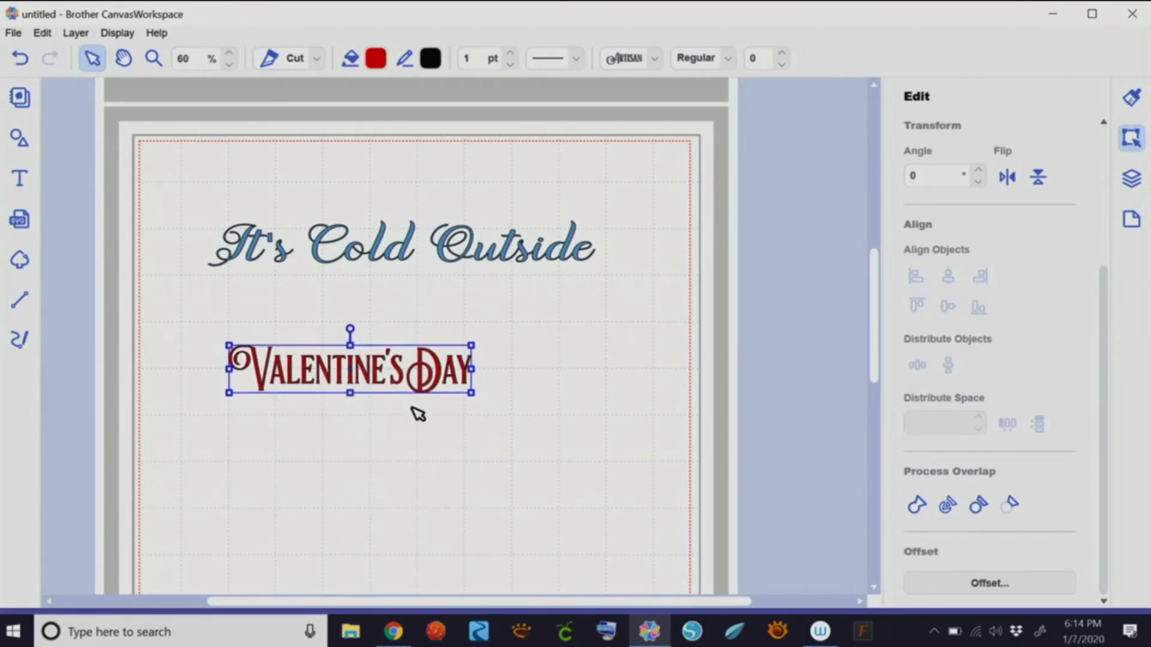
pyautogui.rightClick(377, 477)
pyautogui.click(320, 356)
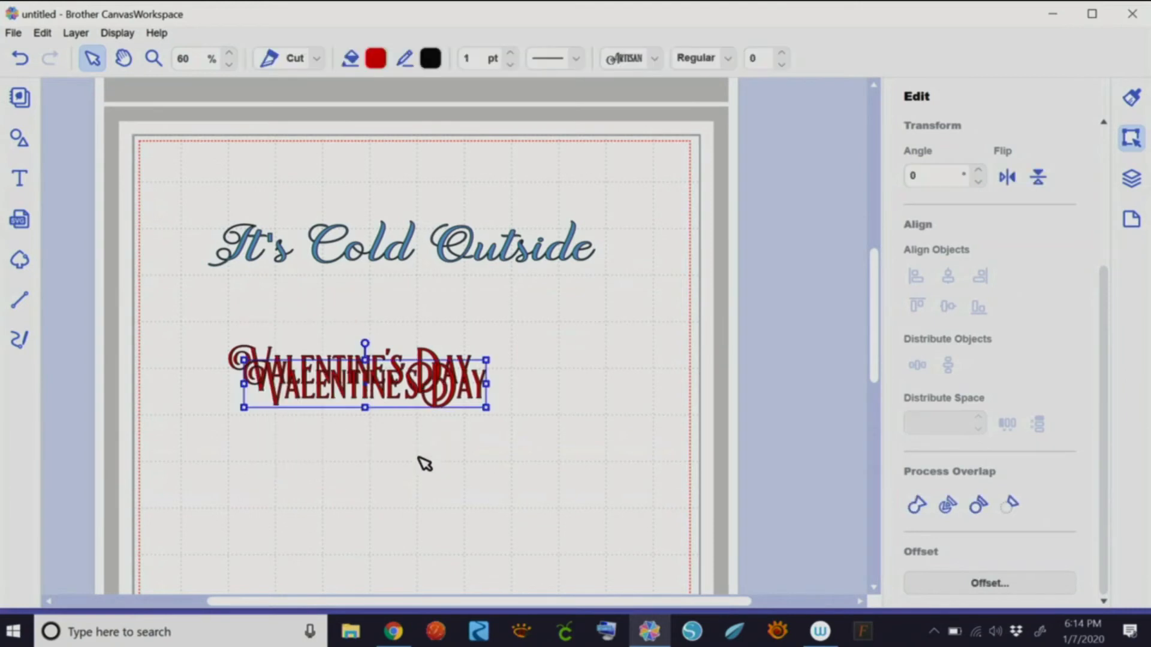
pyautogui.moveTo(434, 400); pyautogui.dragTo(442, 425)
# - Flip the duplicate vertically to form an upside-down mirrored reflection
pyautogui.click(1039, 178)
pyautogui.click(442, 475)
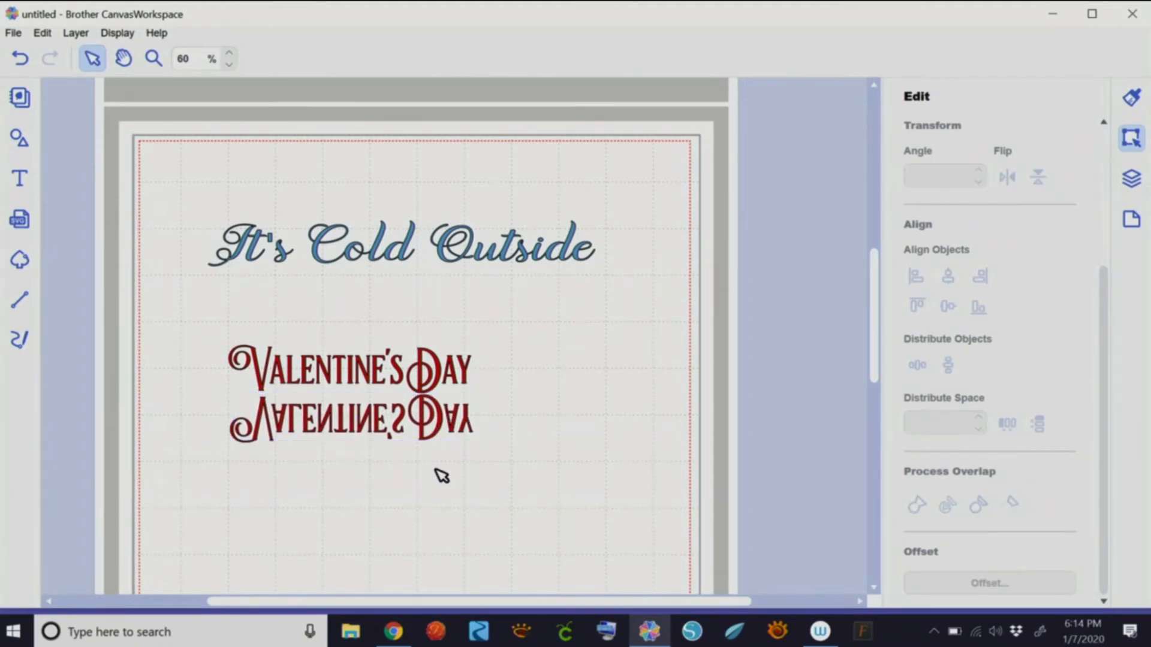
pyautogui.moveTo(159, 178); pyautogui.dragTo(625, 509)
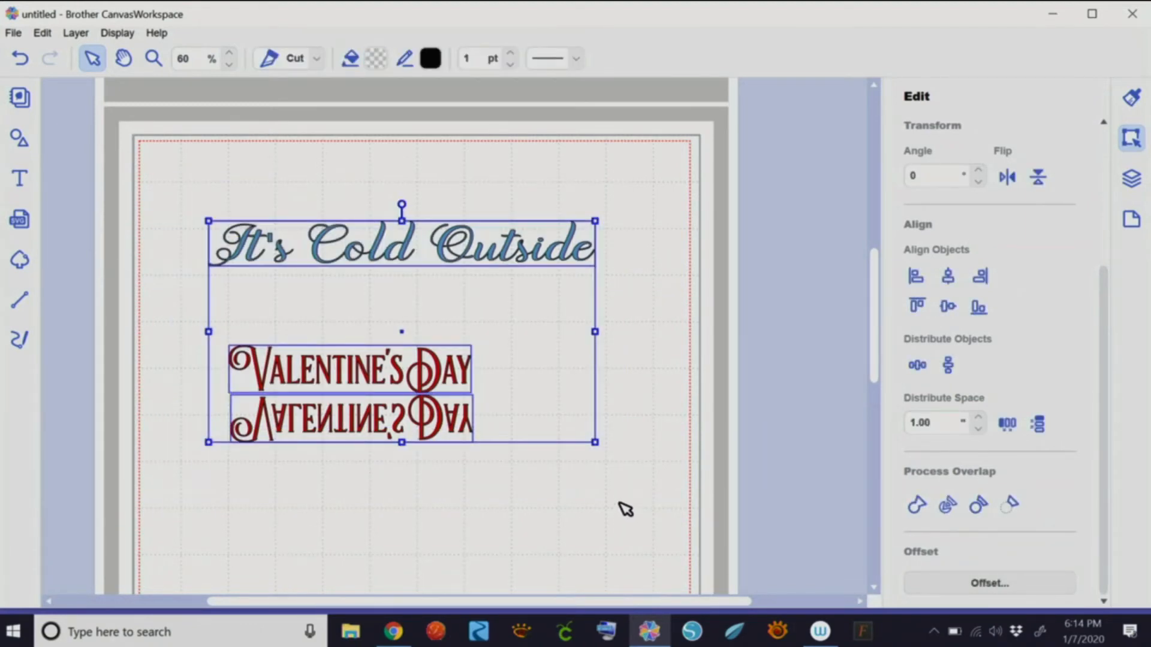
# - Delete the three text objects and add a circle from the basic shapes library
pyautogui.press('Delete')
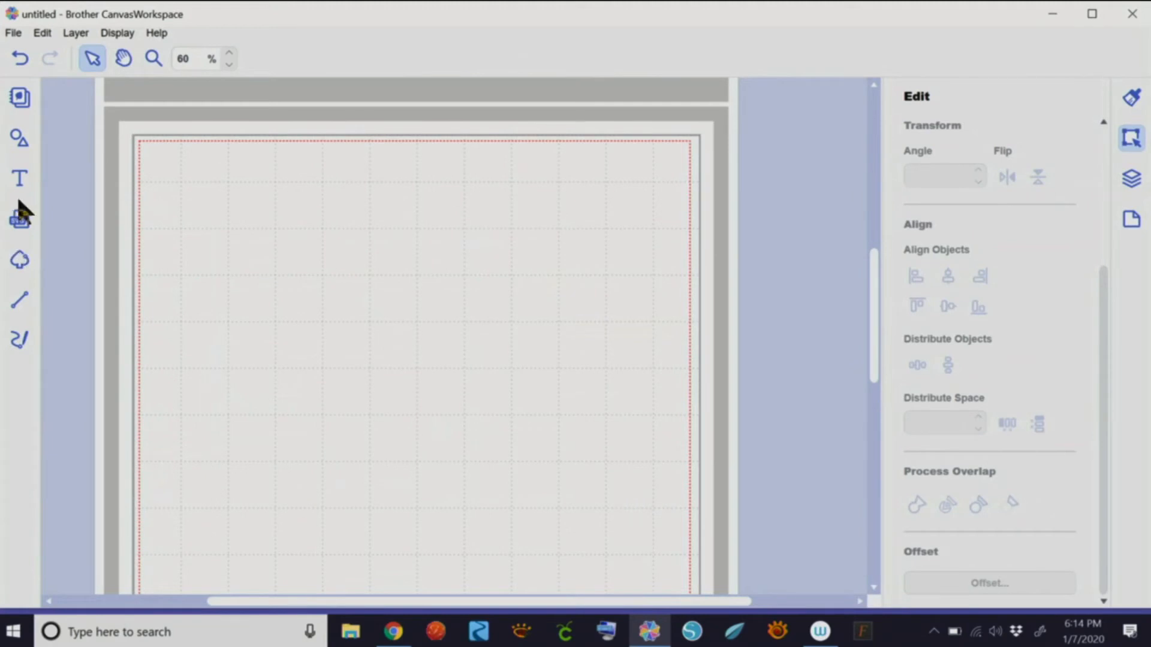
pyautogui.click(19, 138)
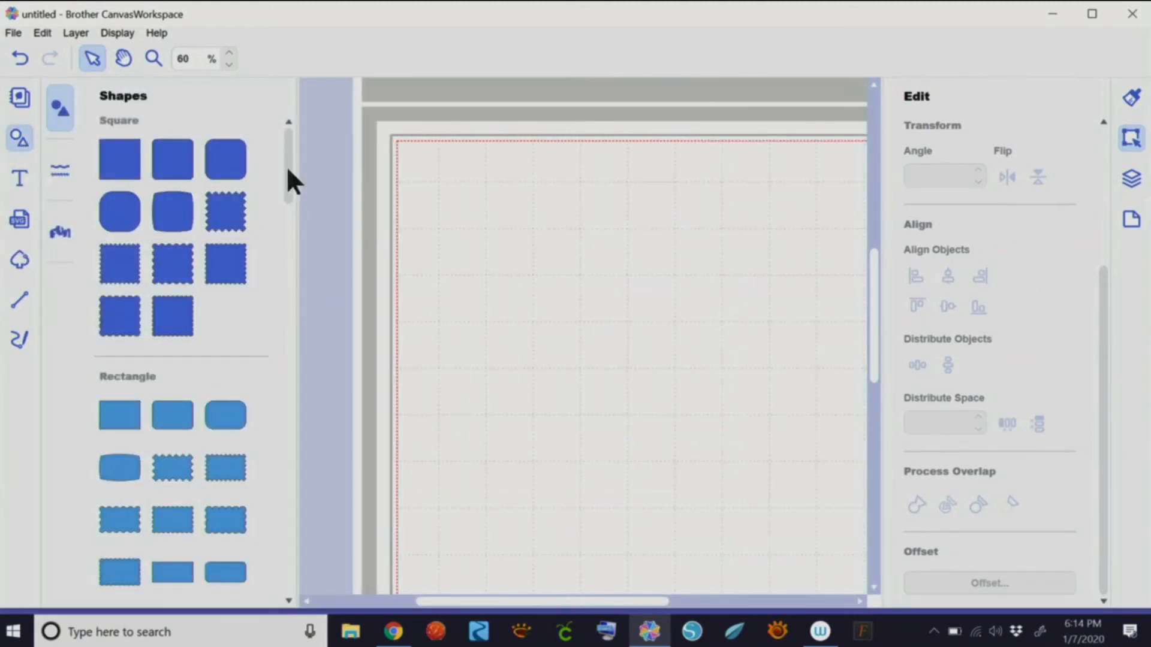
pyautogui.moveTo(286, 171); pyautogui.dragTo(282, 329)
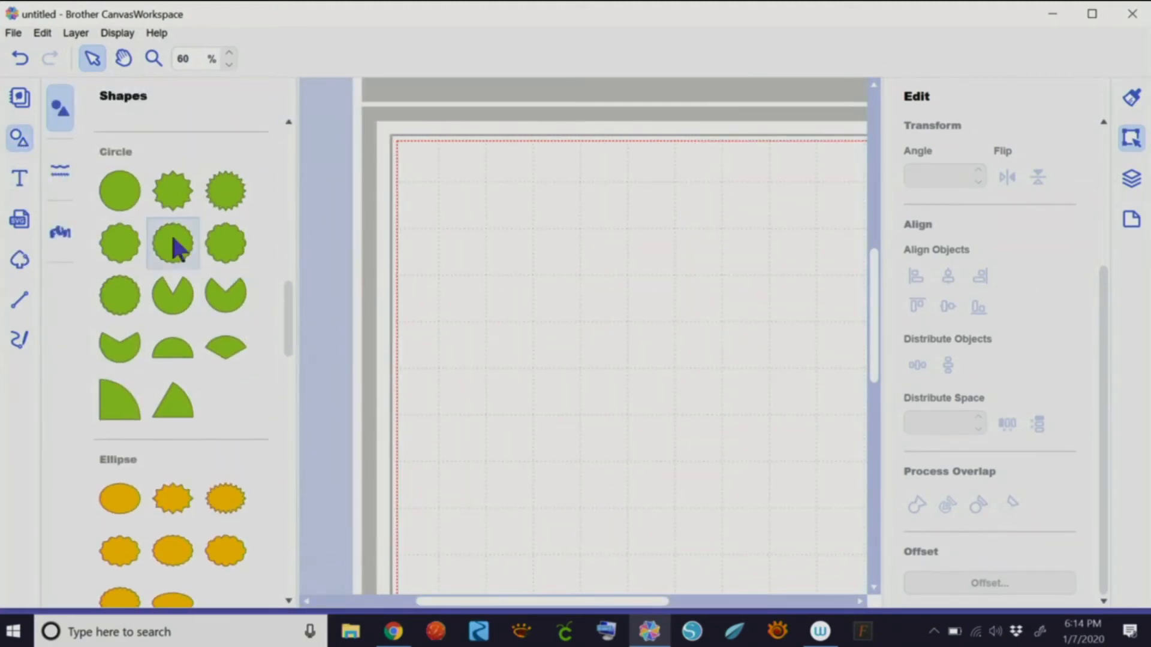
pyautogui.click(120, 191)
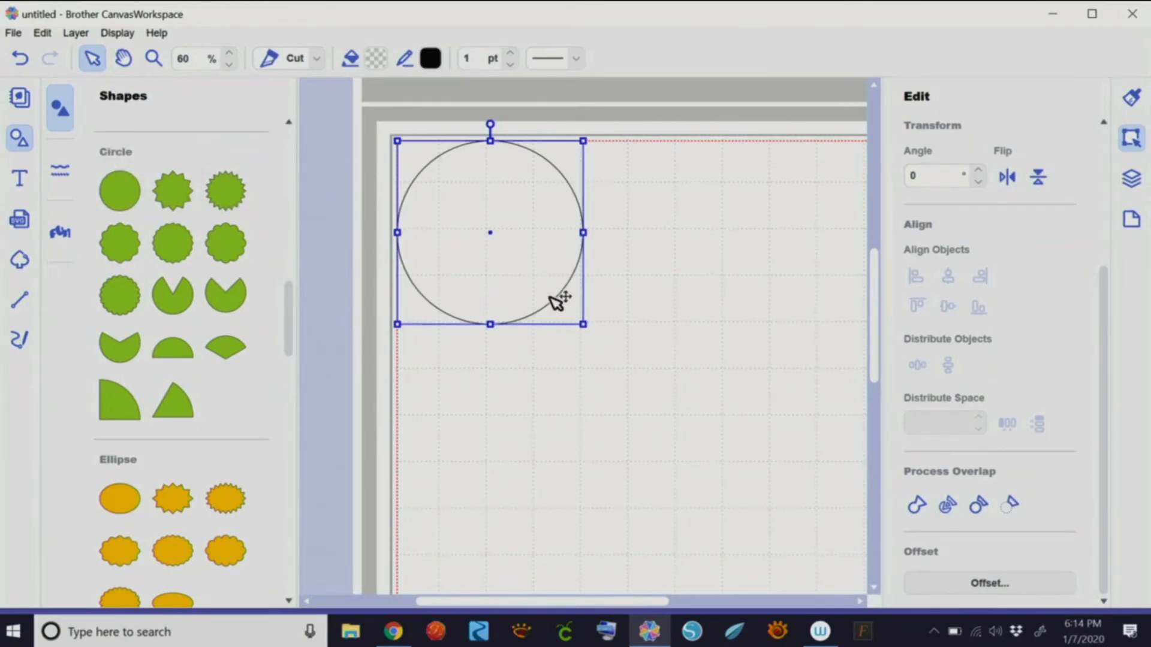
# - Move the circle toward the middle of the mat and deselect it
pyautogui.moveTo(551, 302); pyautogui.dragTo(669, 390)
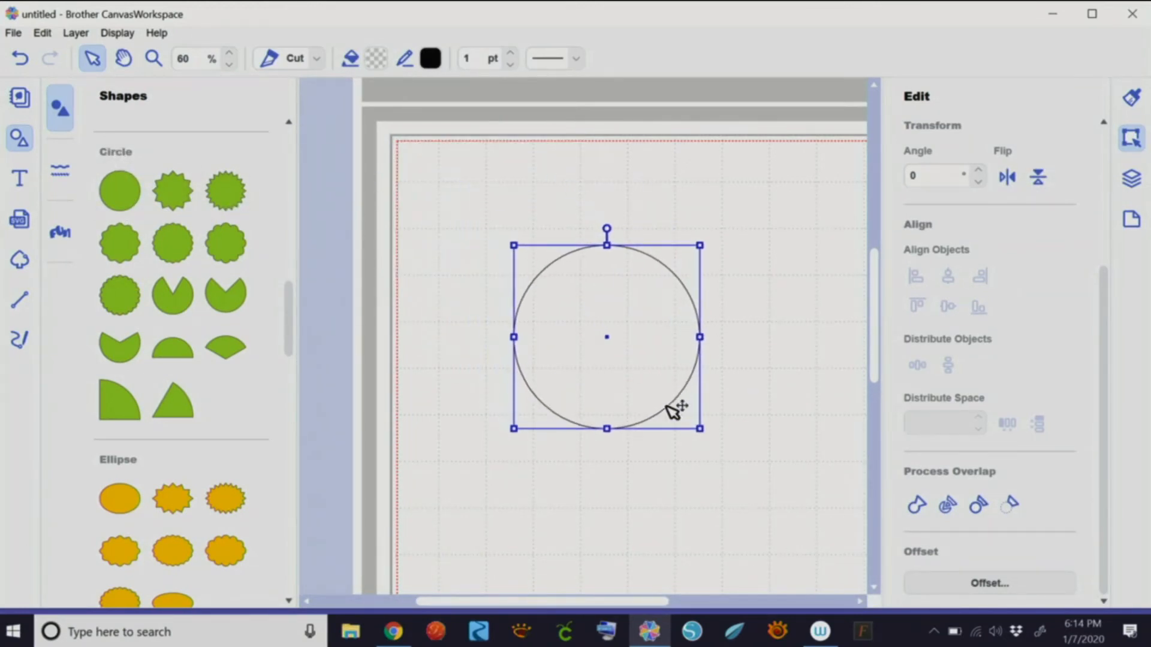
pyautogui.click(624, 486)
pyautogui.click(20, 179)
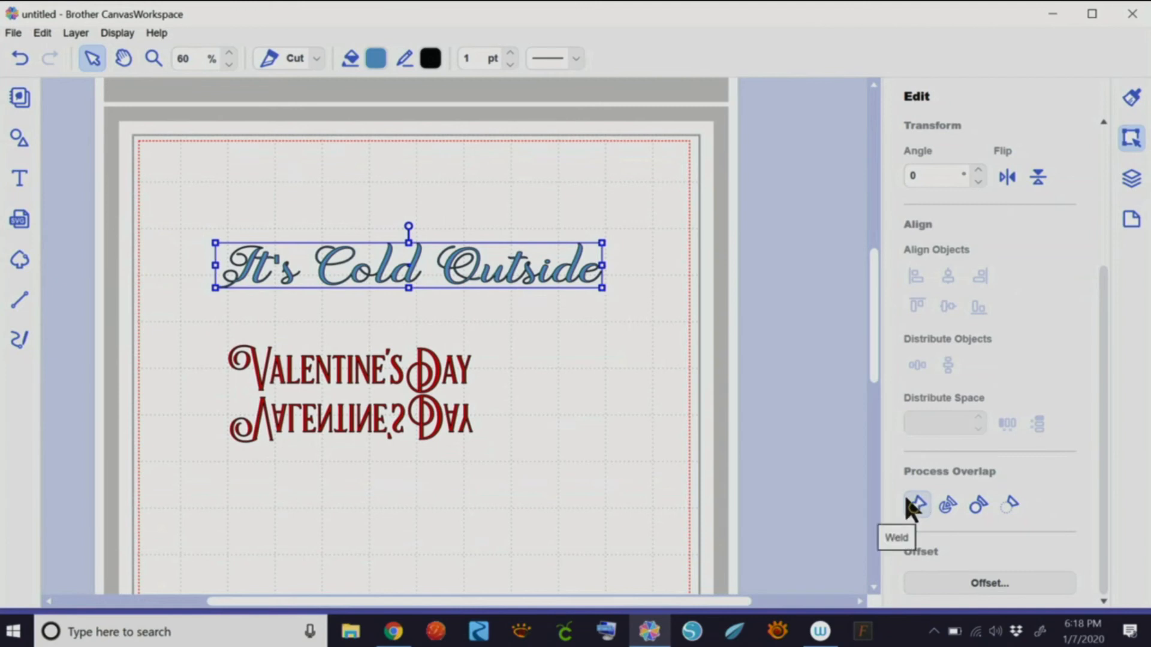
# - Move It's Cold Outside below Valentine's Day and start a 212 Moon Child Script text box above
pyautogui.moveTo(472, 270); pyautogui.dragTo(469, 502)
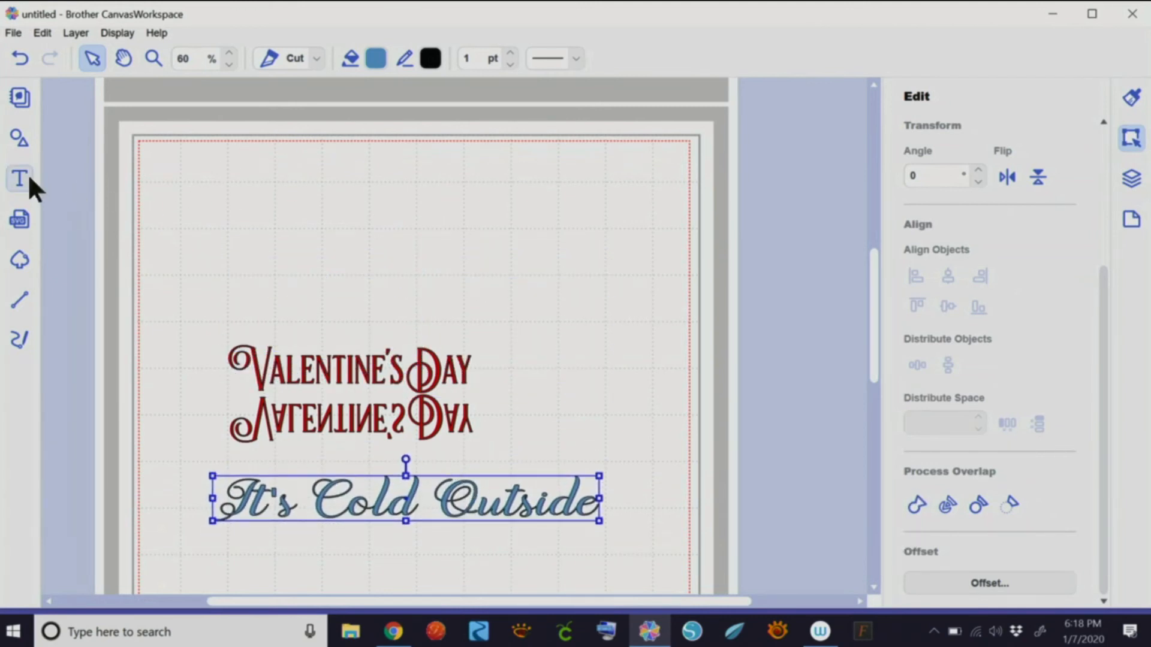
pyautogui.click(24, 176)
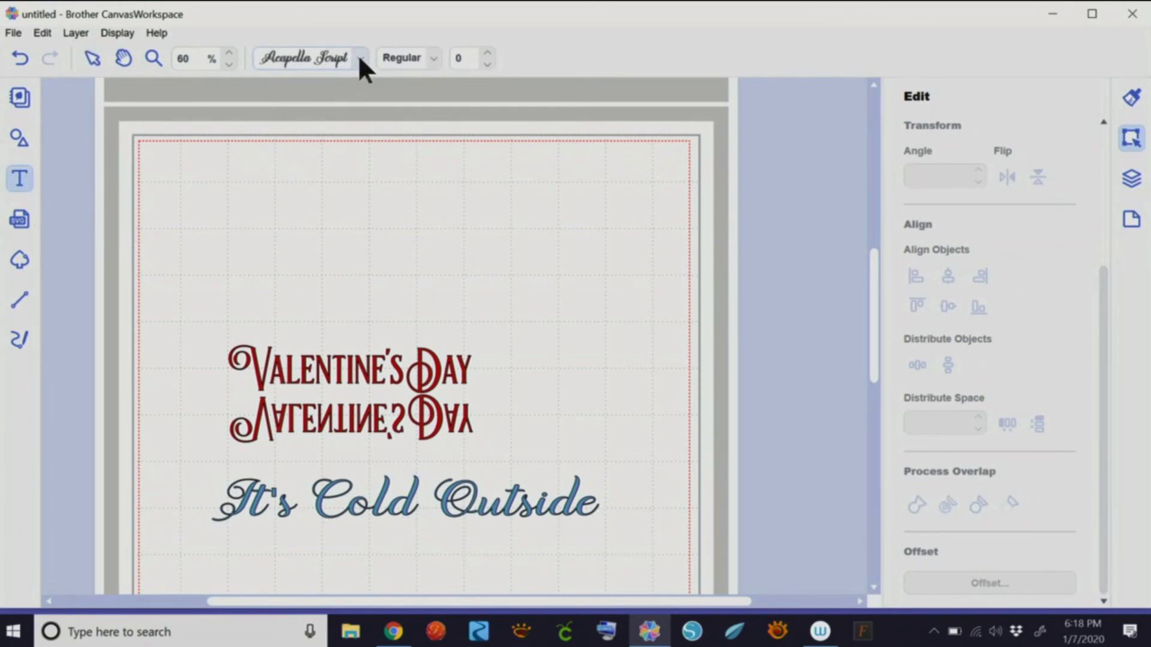
pyautogui.click(360, 58)
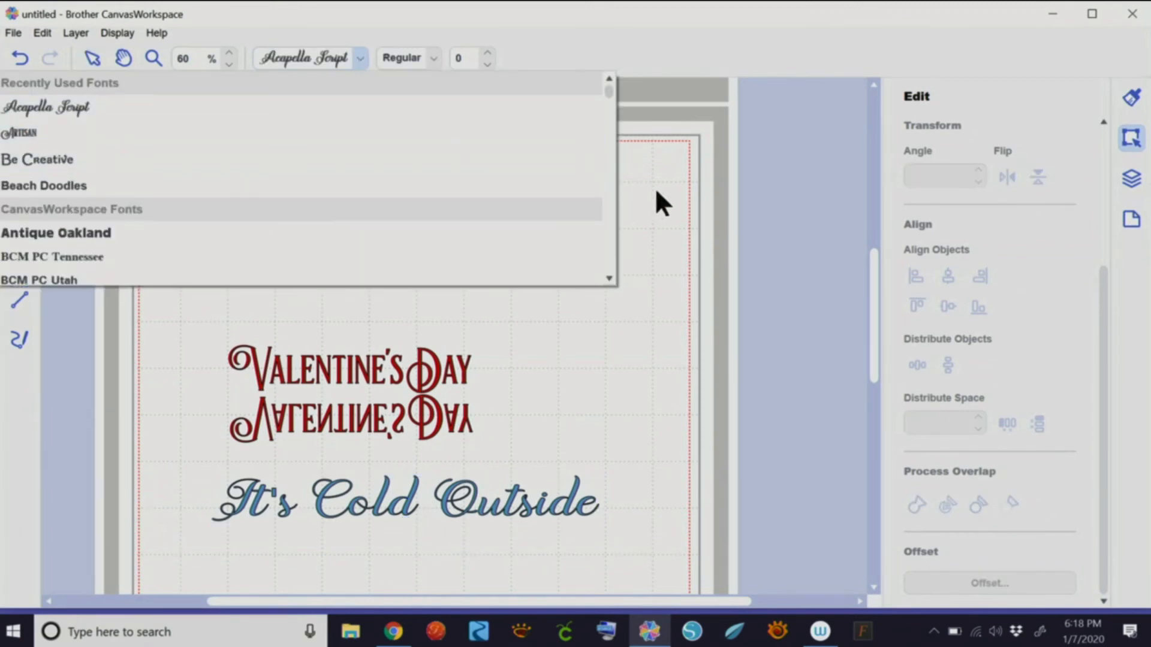
pyautogui.scroll(-10, 609, 274)
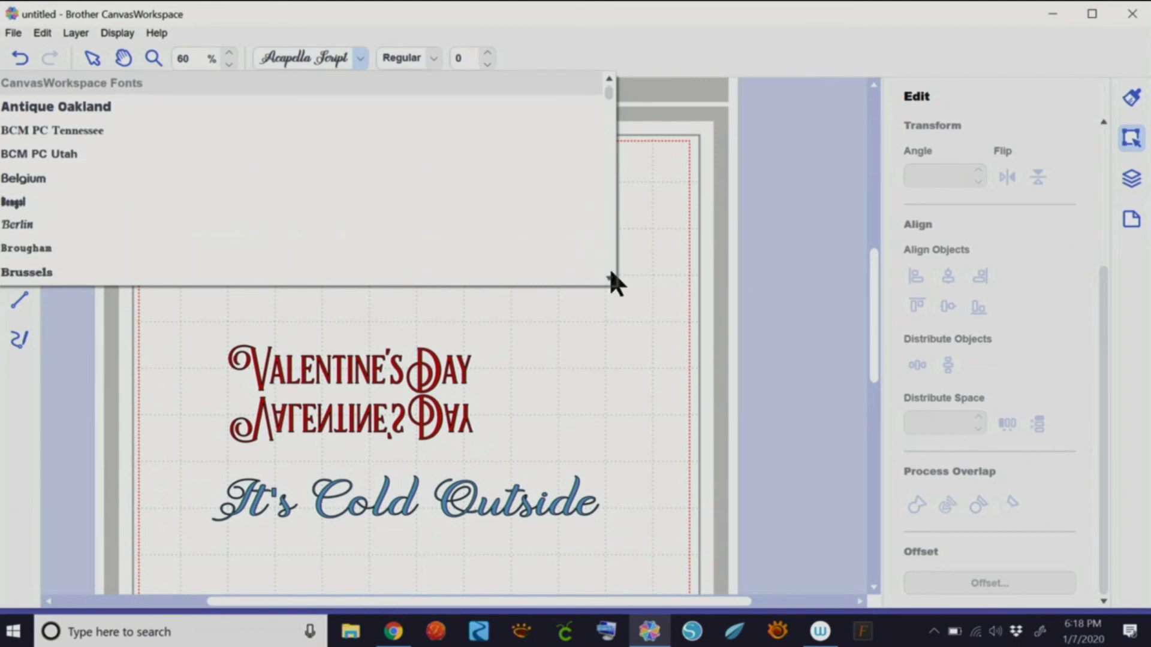
pyautogui.scroll(-3, 609, 275)
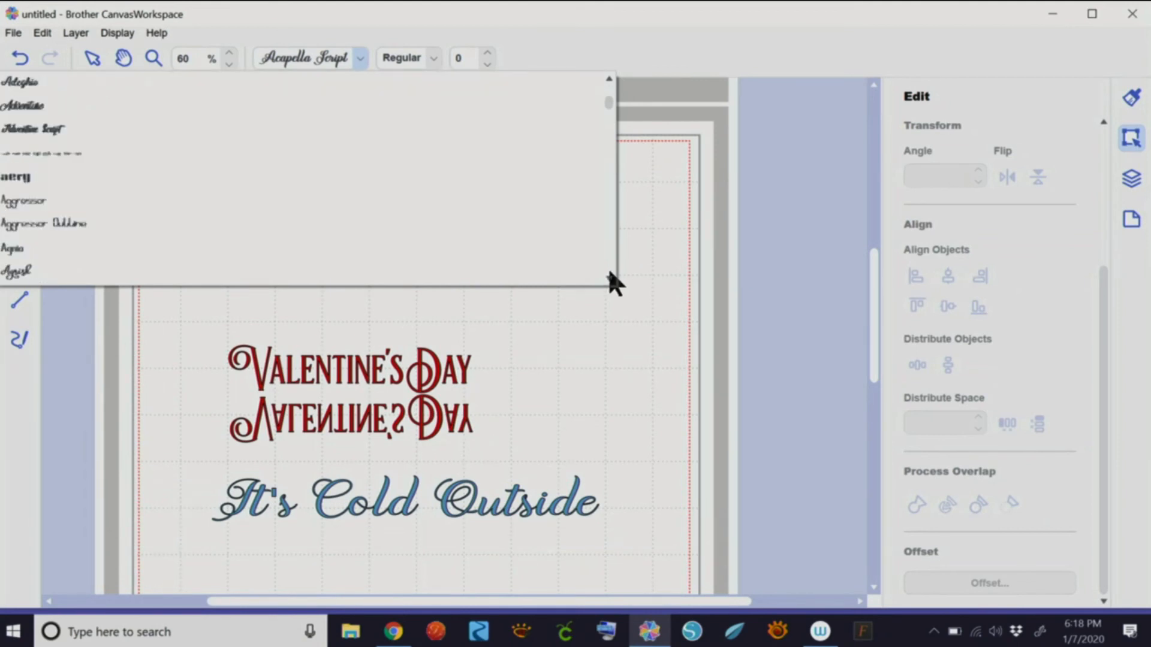
pyautogui.click(609, 77)
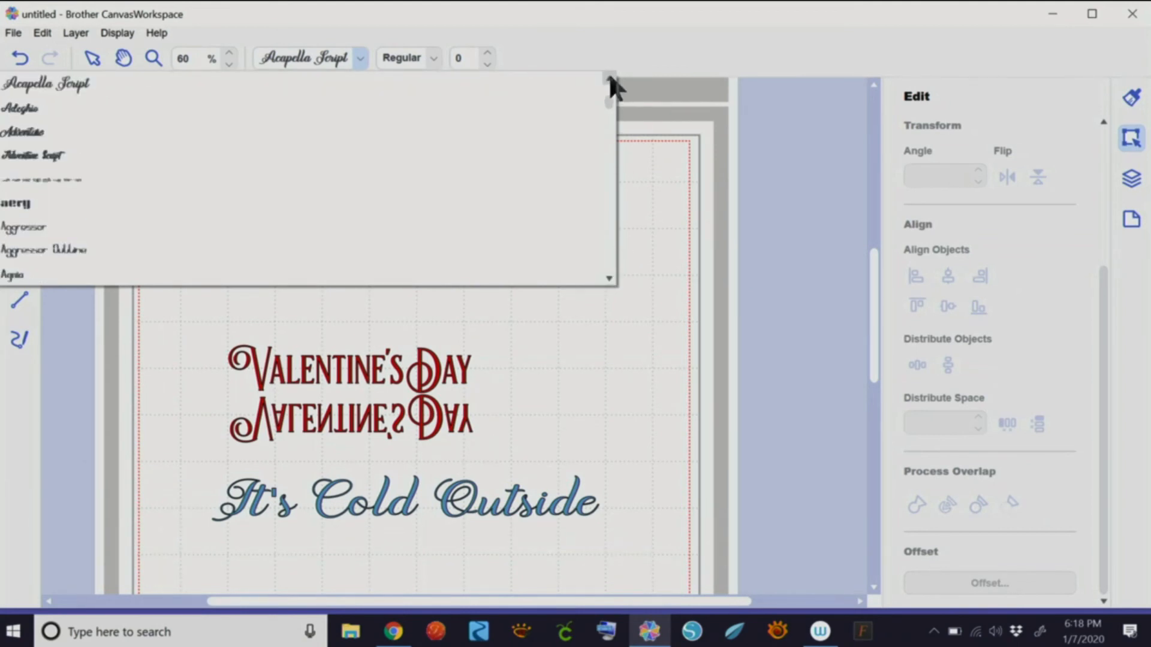
pyautogui.click(609, 76)
pyautogui.click(609, 77)
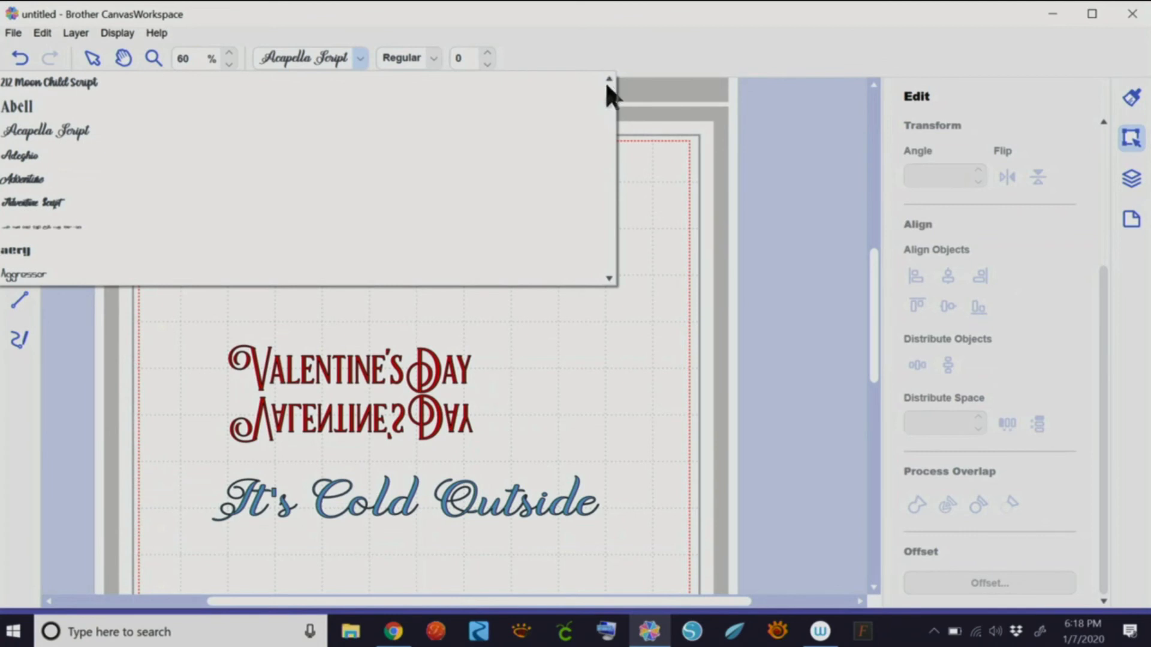
pyautogui.click(93, 84)
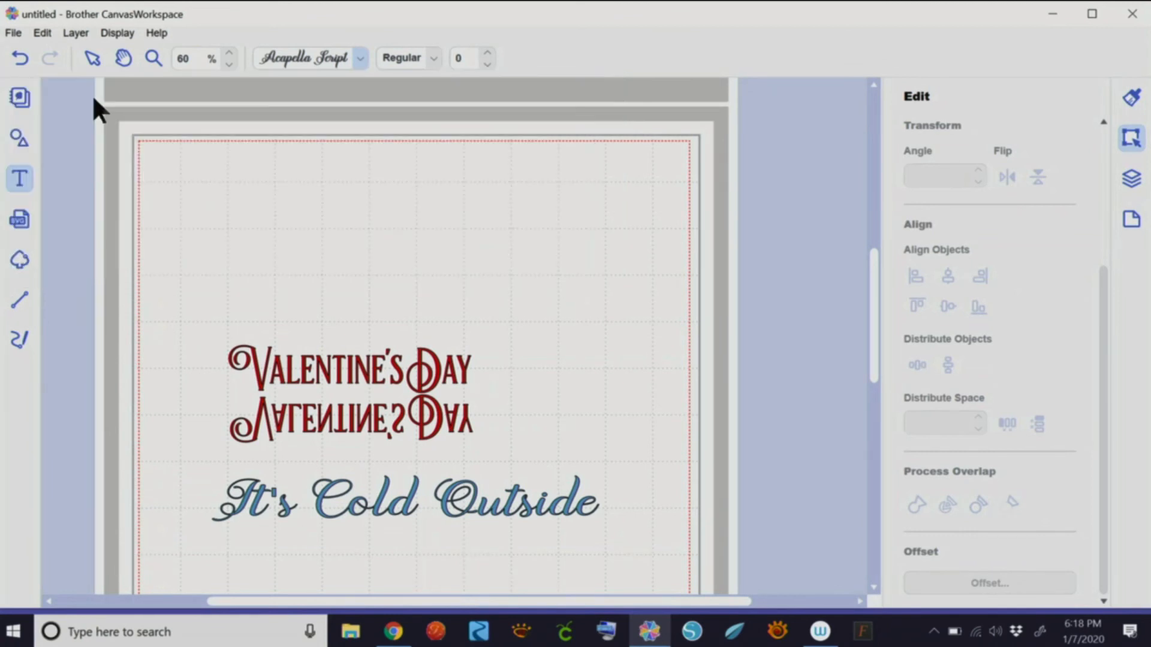
pyautogui.click(276, 227)
# - Type the name above Valentine's Day in 212 Moon Child Script and fill it light green #8CCF86
pyautogui.press('Escape')
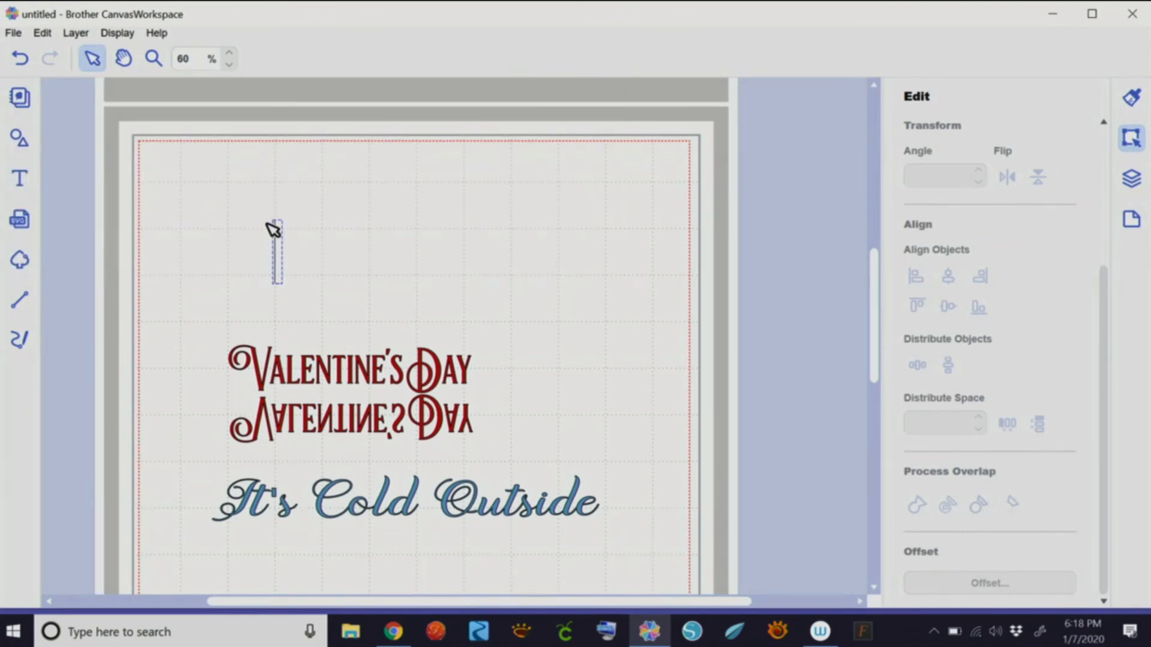
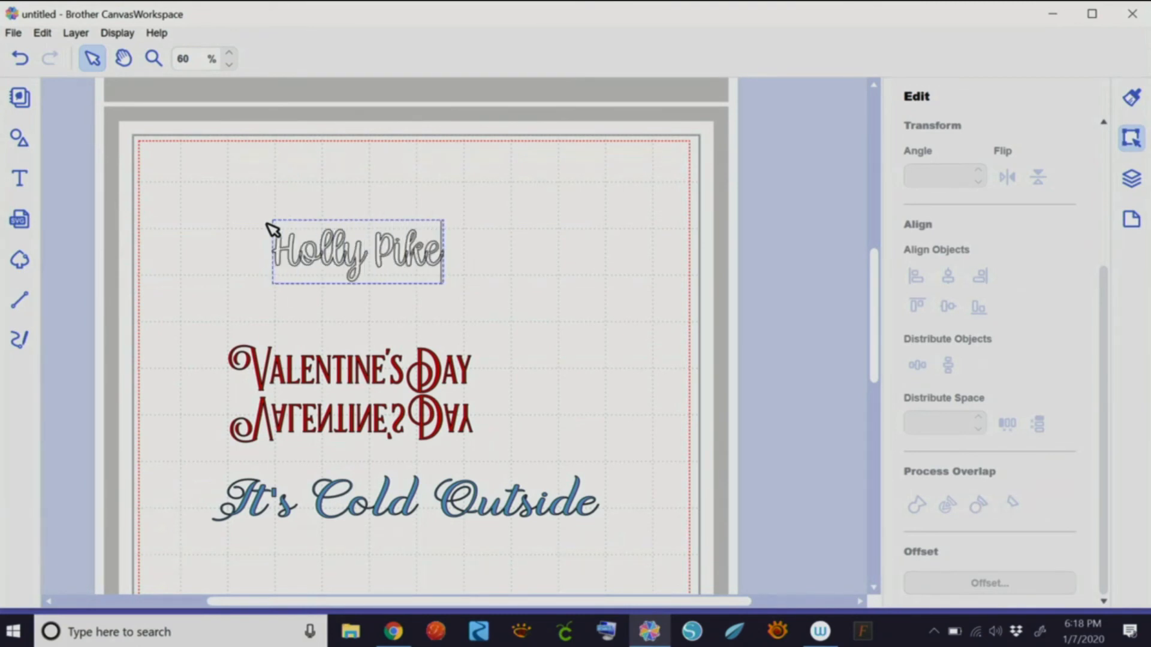
pyautogui.click(1131, 98)
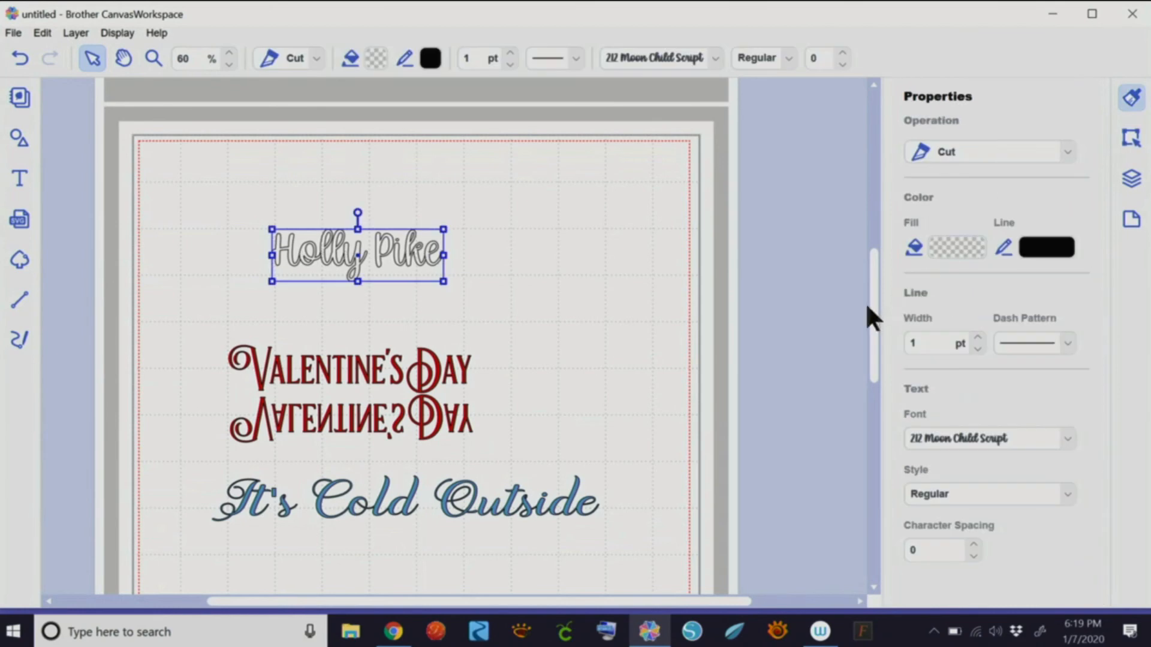
pyautogui.click(962, 246)
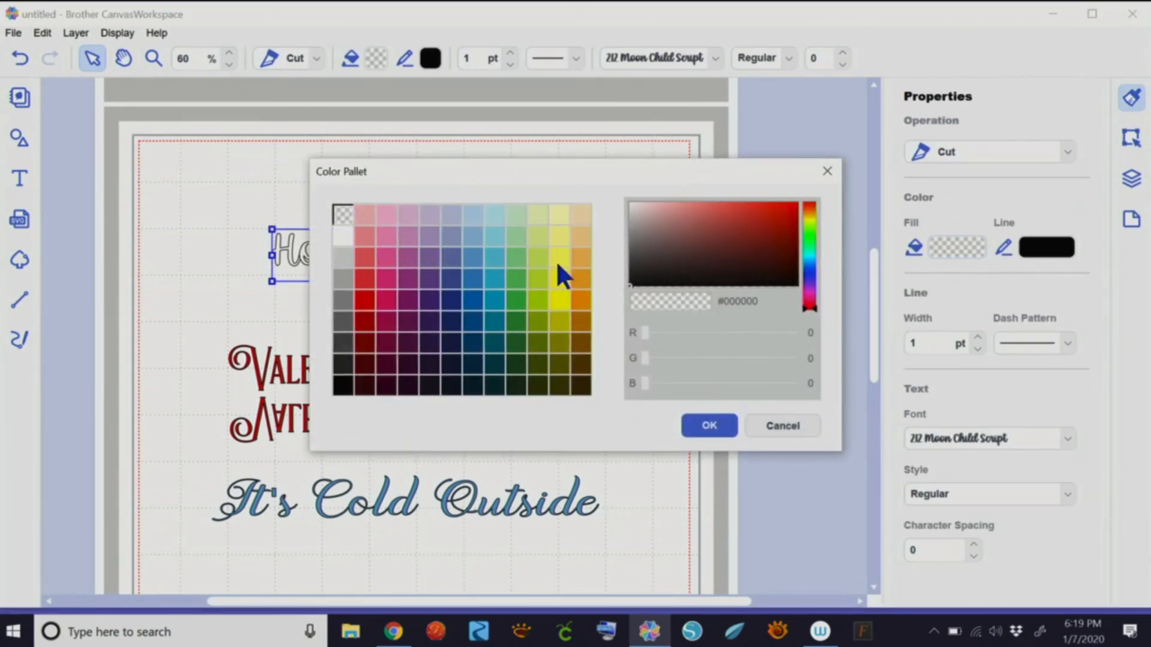
pyautogui.click(515, 258)
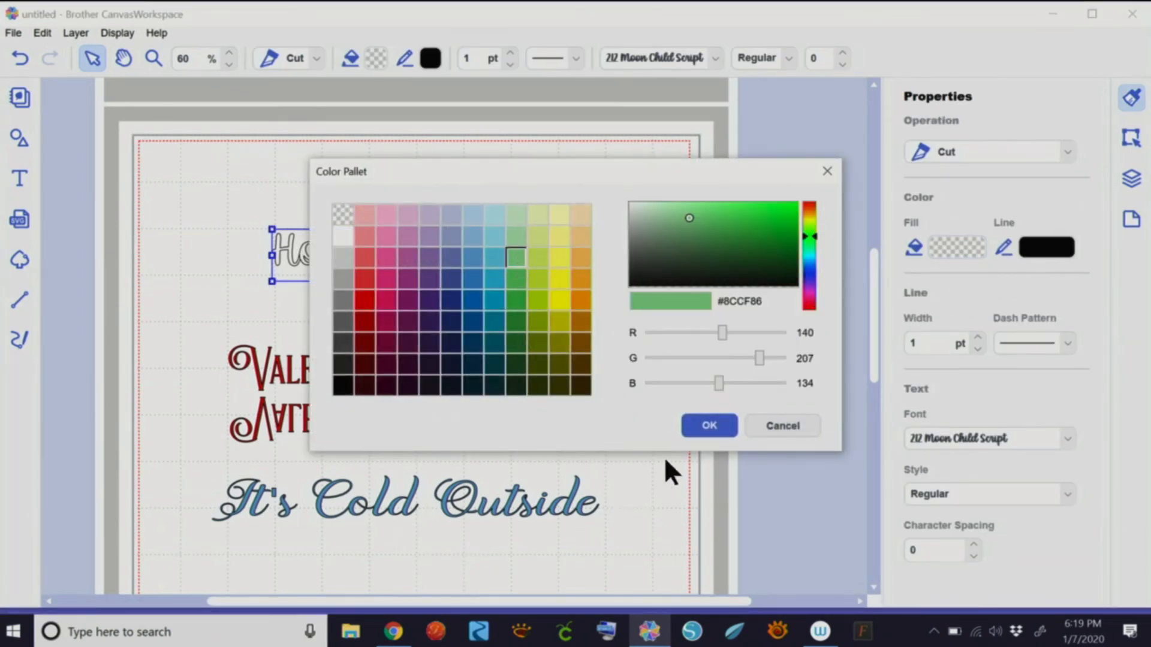
pyautogui.click(702, 431)
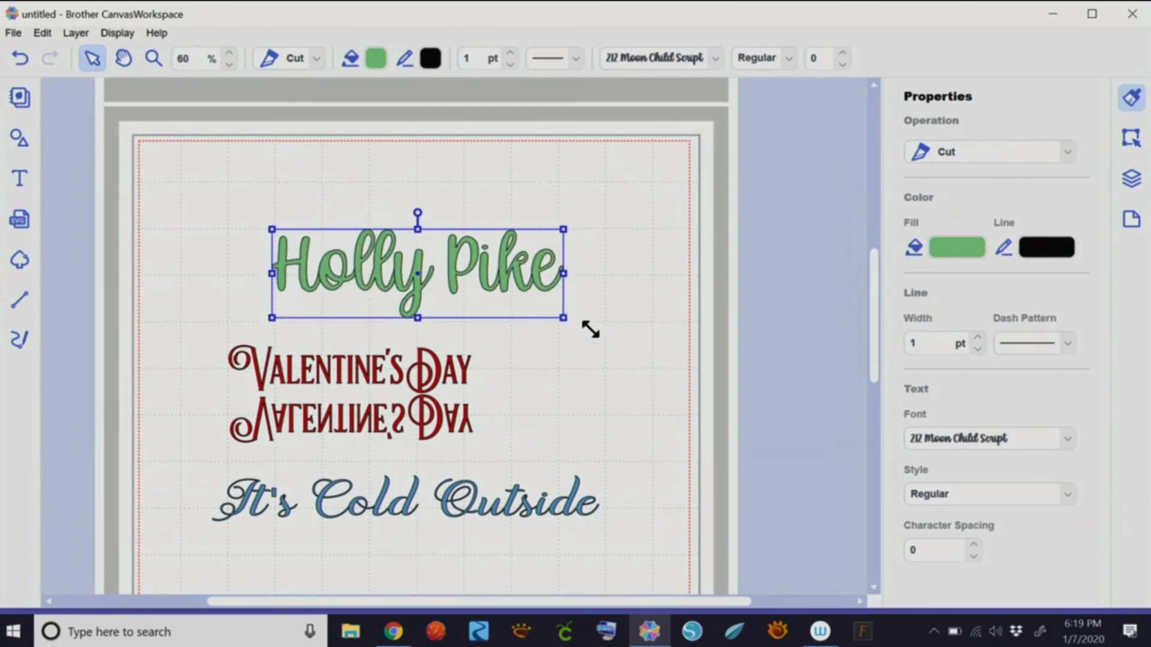
# - Enlarge the green name lettering and move it to stretch across the top of the mat
pyautogui.moveTo(591, 329); pyautogui.dragTo(758, 378)
pyautogui.moveTo(534, 329); pyautogui.dragTo(435, 264)
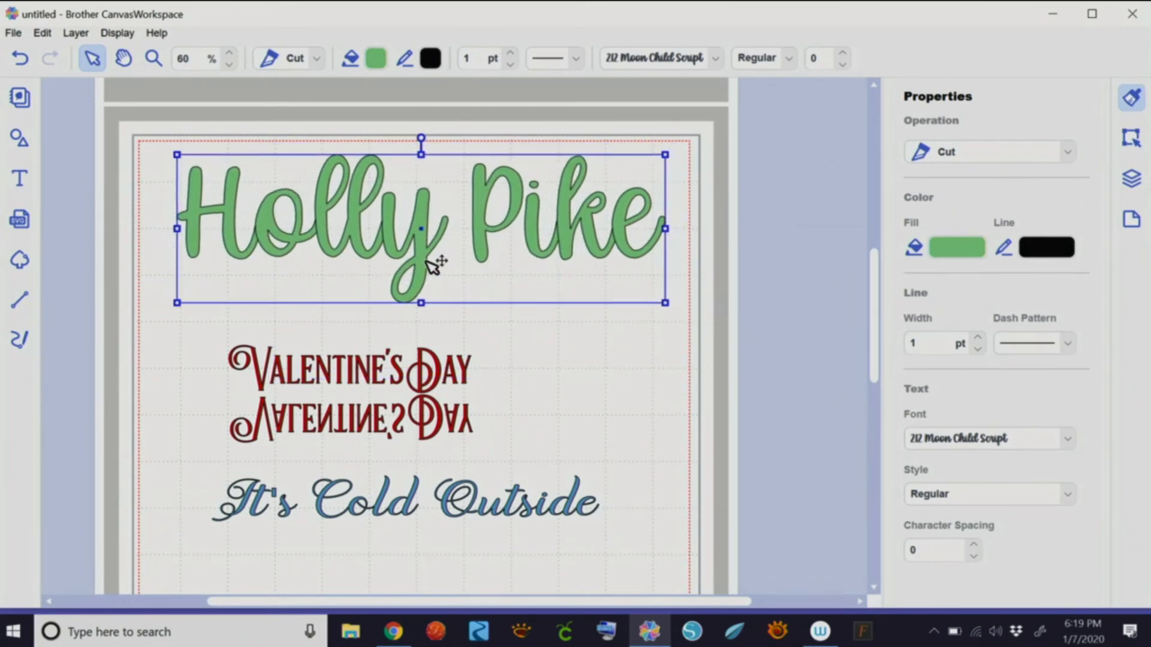
pyautogui.moveTo(665, 303); pyautogui.dragTo(719, 354)
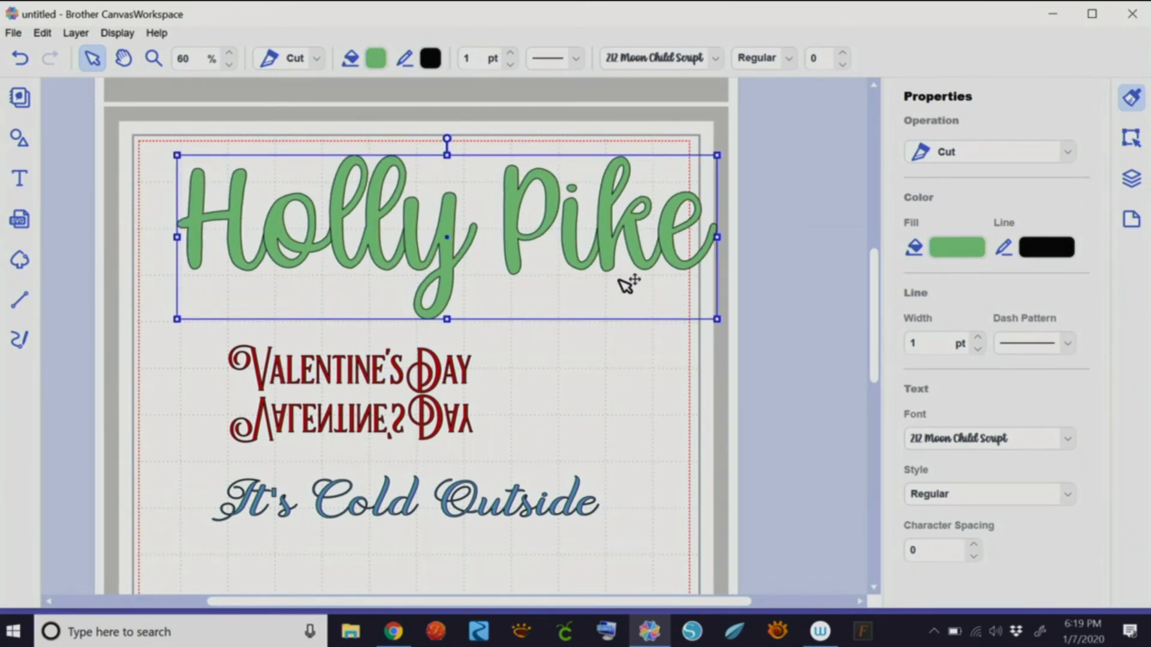
pyautogui.moveTo(612, 264); pyautogui.dragTo(565, 264)
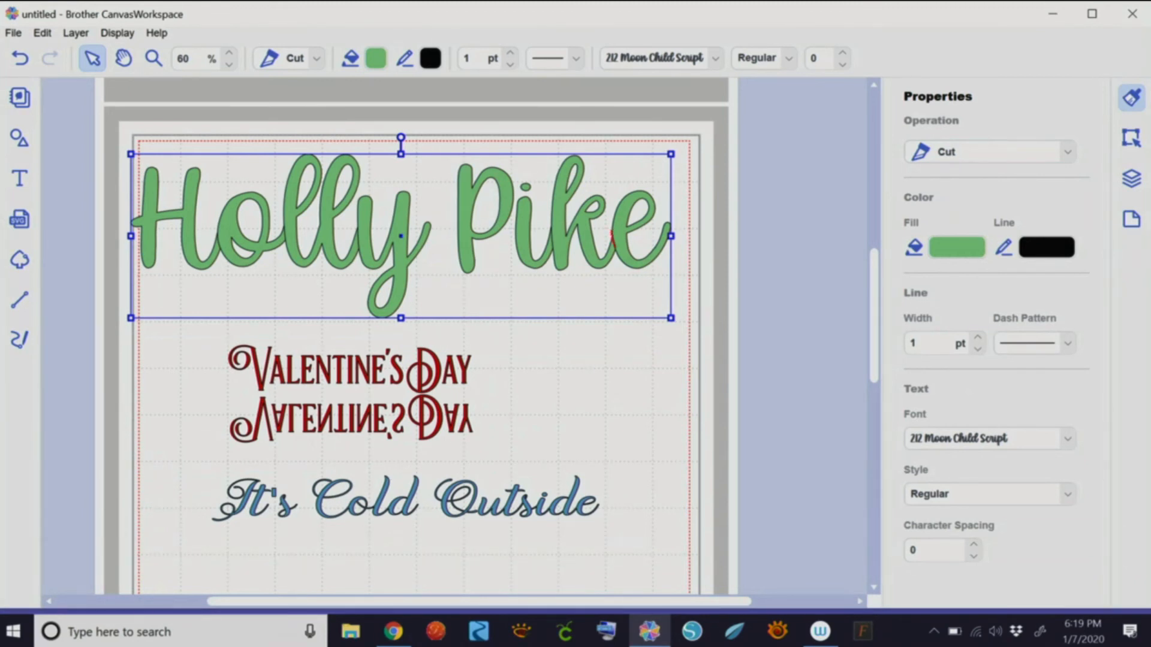
# - Adjust the individual letters' positions and show the name's size settings (11.44 × 3.52 in)
pyautogui.moveTo(612, 236); pyautogui.dragTo(617, 261)
pyautogui.moveTo(551, 223); pyautogui.dragTo(555, 262)
pyautogui.moveTo(357, 224); pyautogui.dragTo(361, 259)
pyautogui.moveTo(284, 226); pyautogui.dragTo(287, 252)
pyautogui.moveTo(216, 228); pyautogui.dragTo(220, 262)
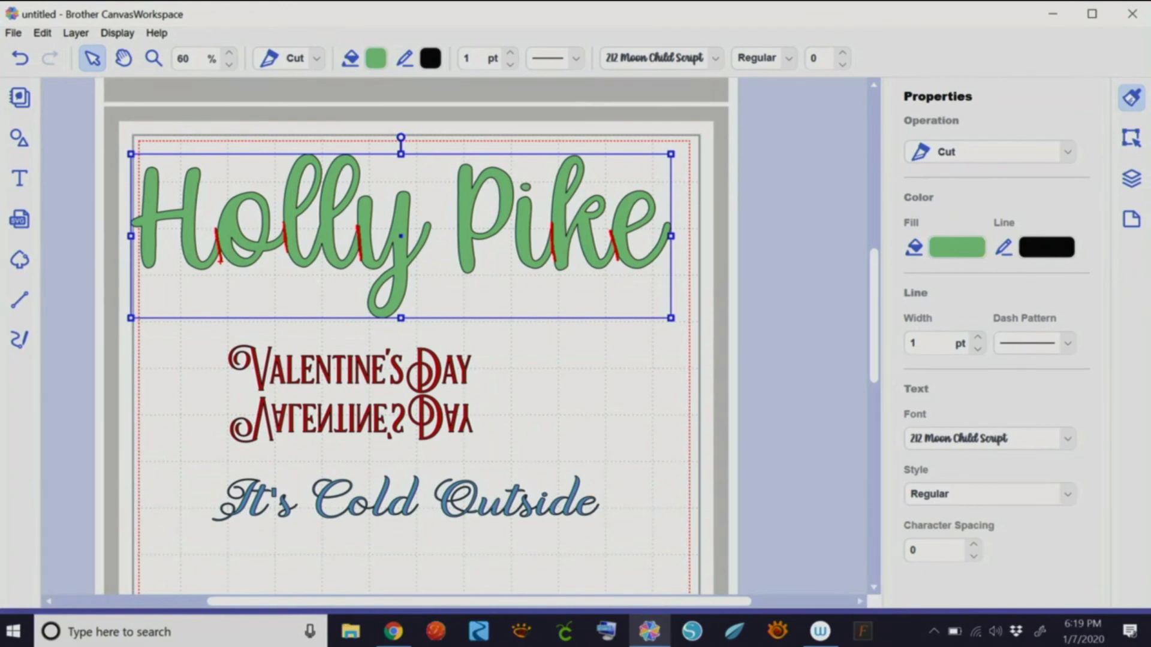
pyautogui.press('Escape')
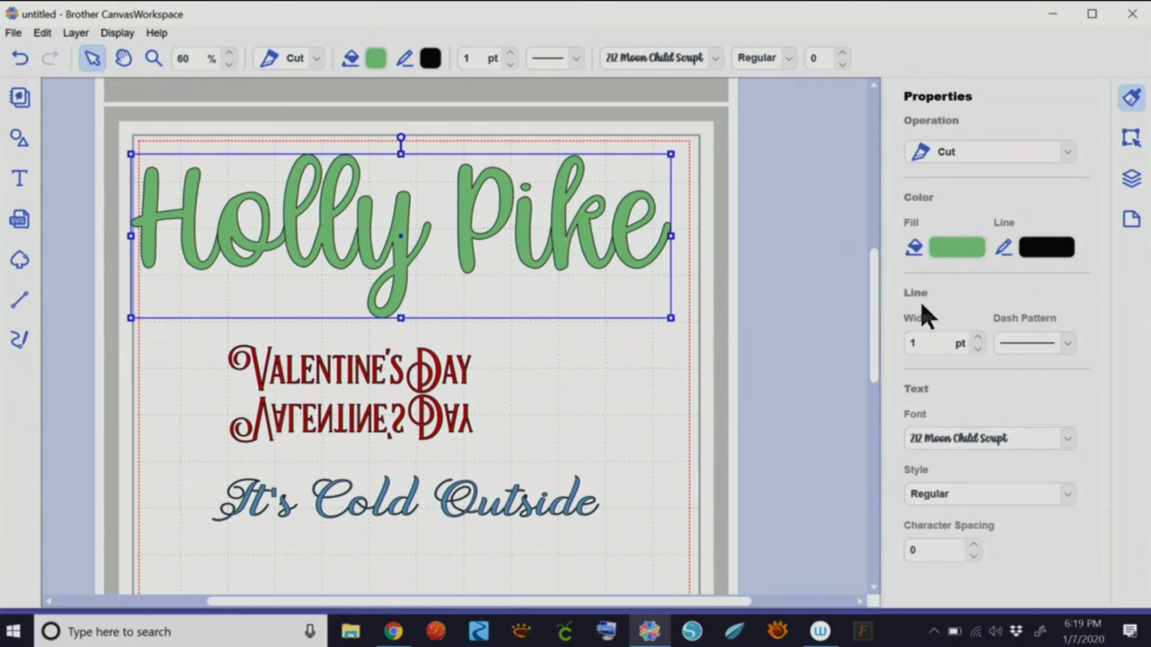
pyautogui.moveTo(873, 300); pyautogui.dragTo(872, 365)
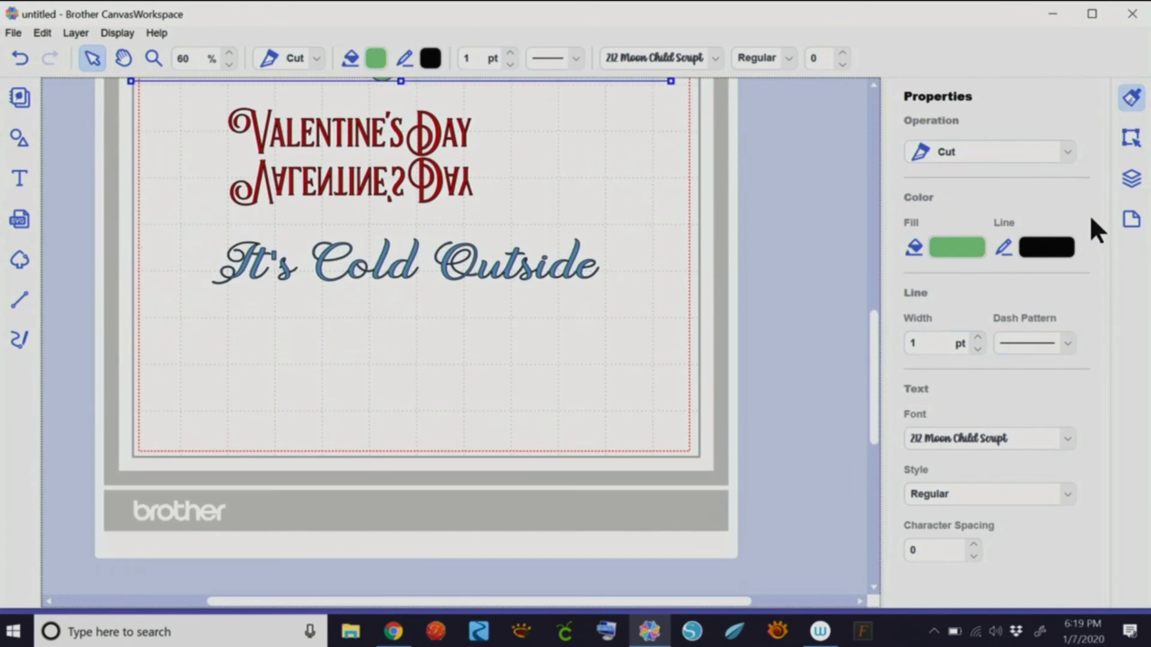
pyautogui.click(1131, 139)
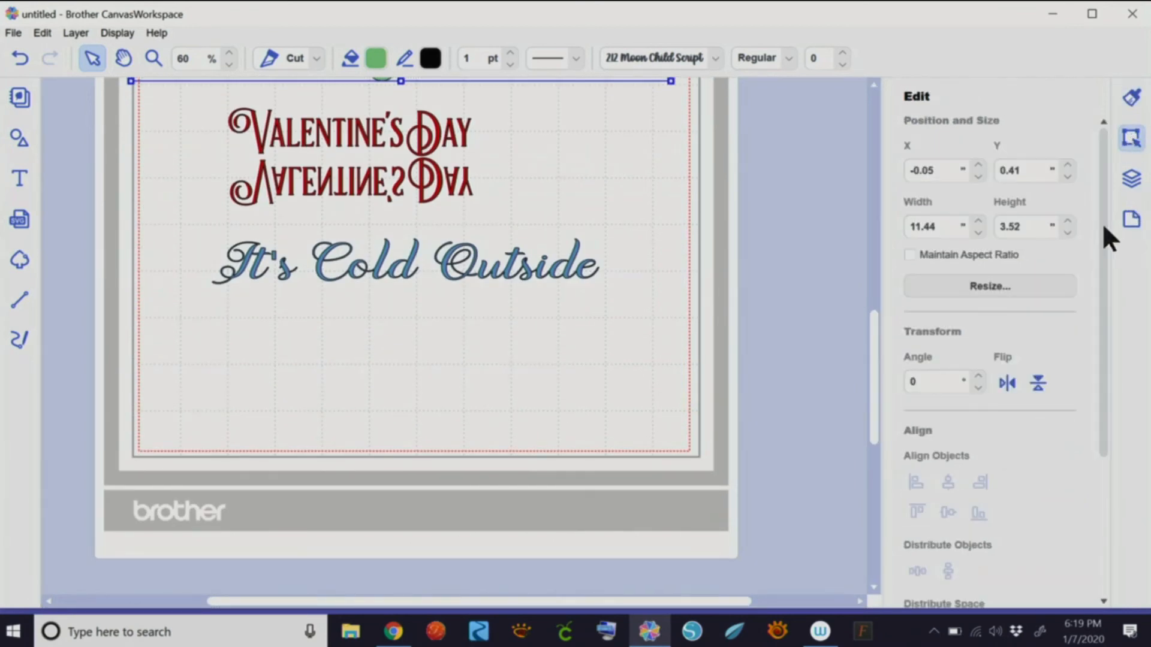
pyautogui.moveTo(1103, 226); pyautogui.dragTo(1094, 393)
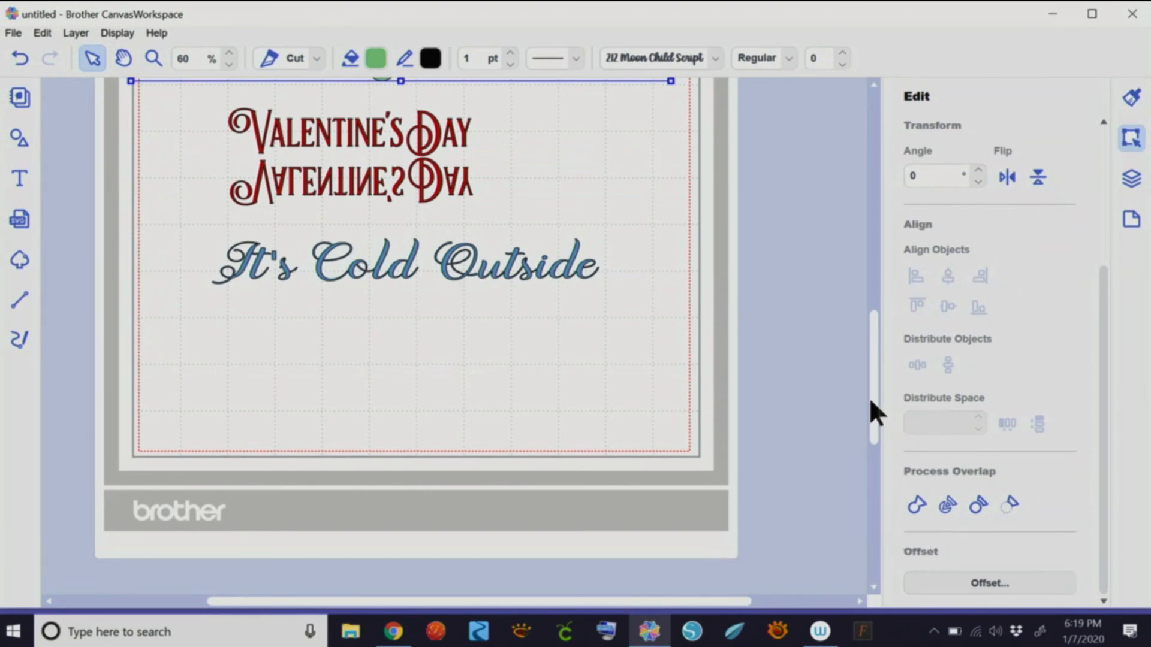
# - Apply Weld under Process Overlap to merge the green name letters into one shape
pyautogui.moveTo(871, 397); pyautogui.dragTo(877, 324)
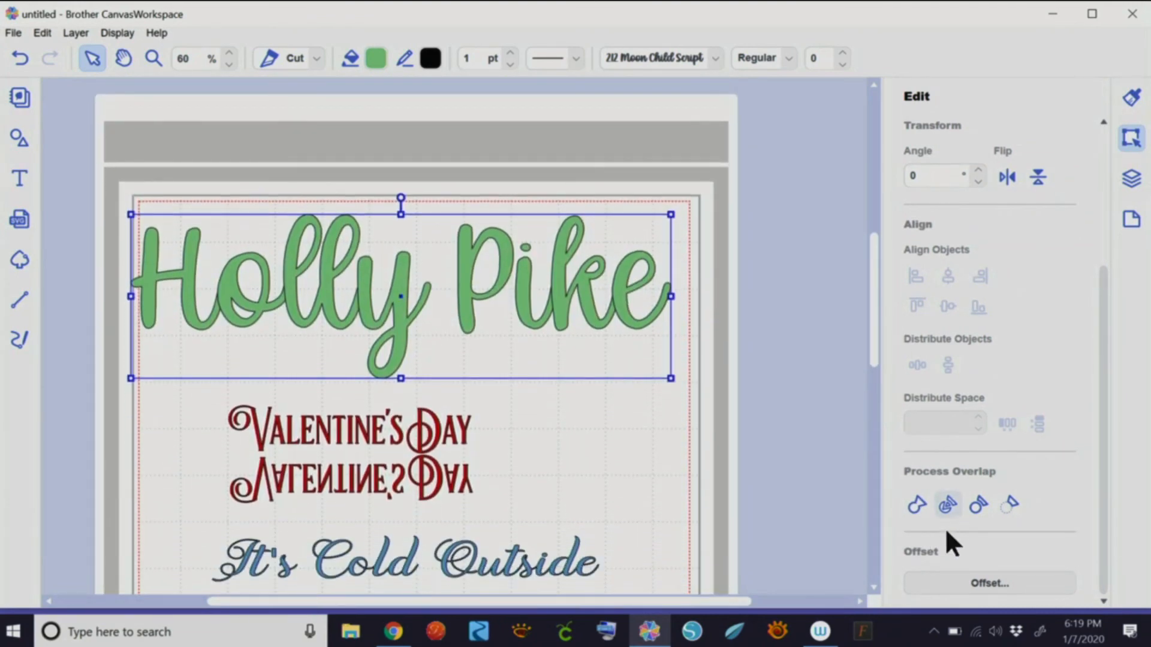
pyautogui.click(916, 501)
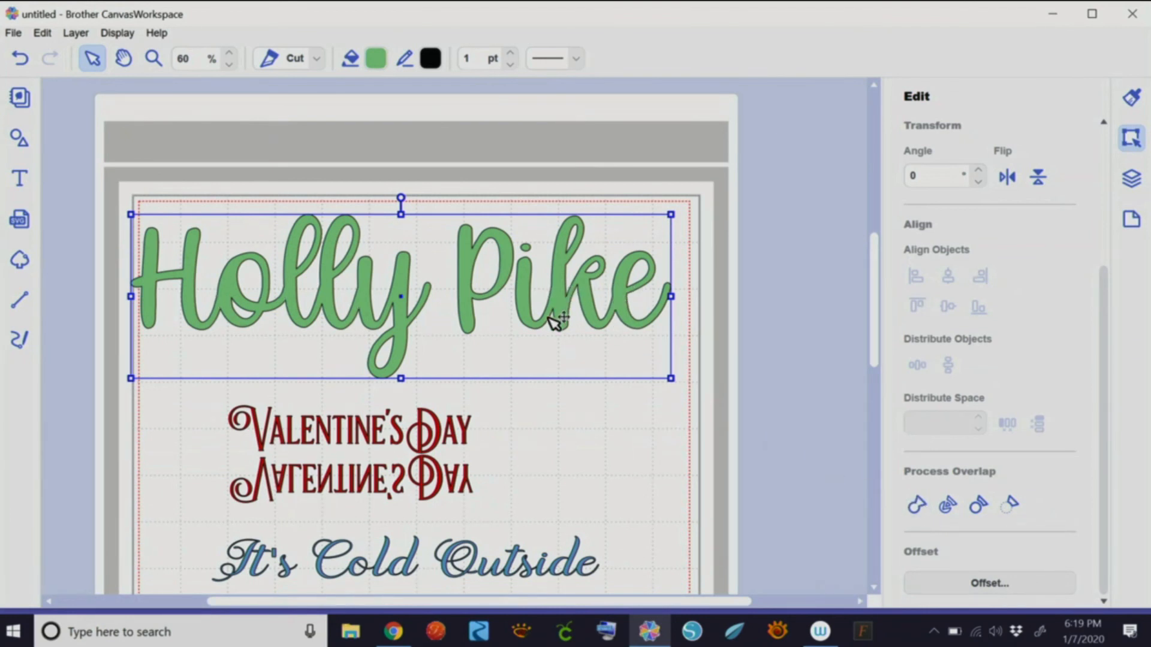